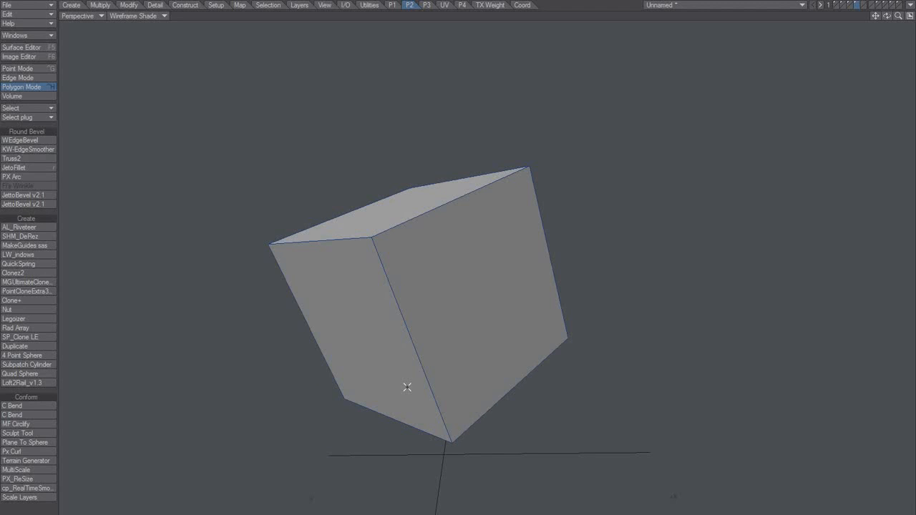
Select the large side face of the cube and create a smaller square polygon inset within it
alt+drag(414, 334, 477, 298)
click(519, 258)
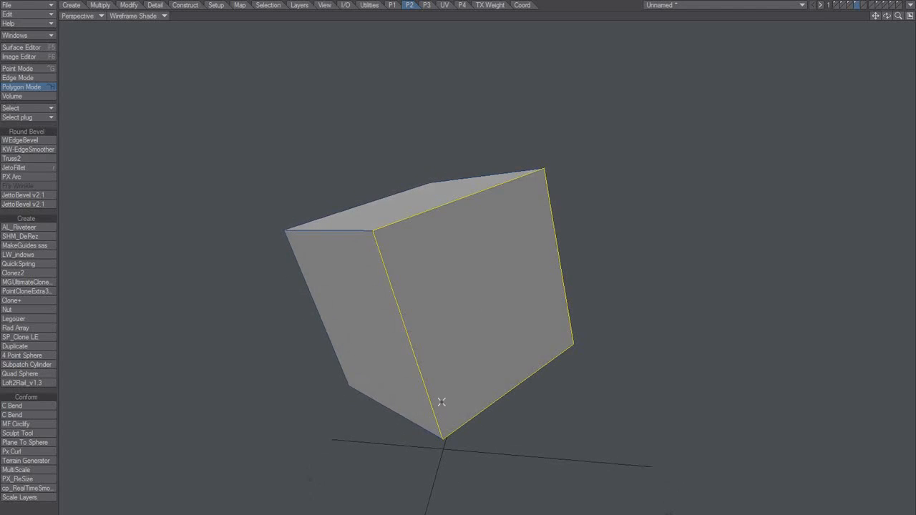
mouse_move(442, 402)
alt+mouse_down()
mouse_move(454, 425)
mouse_move(430, 406)
alt+mouse_up()
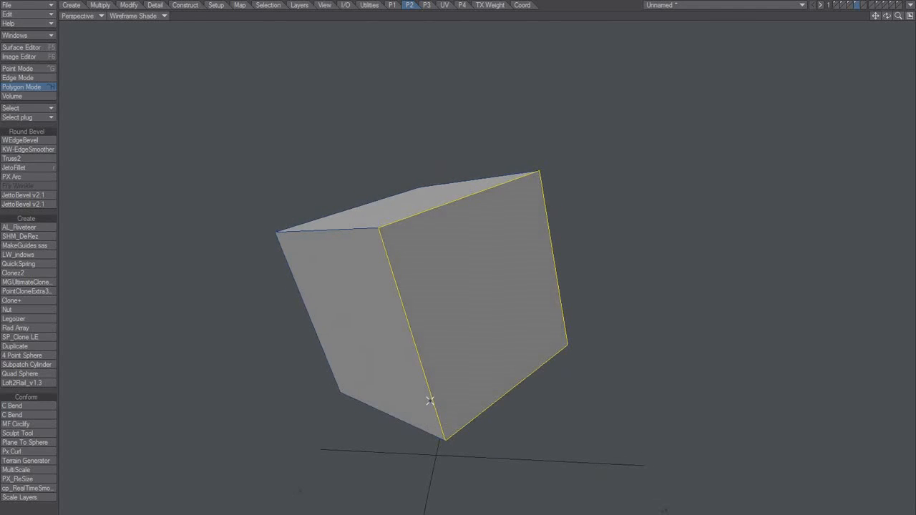
key(ctrl+g)
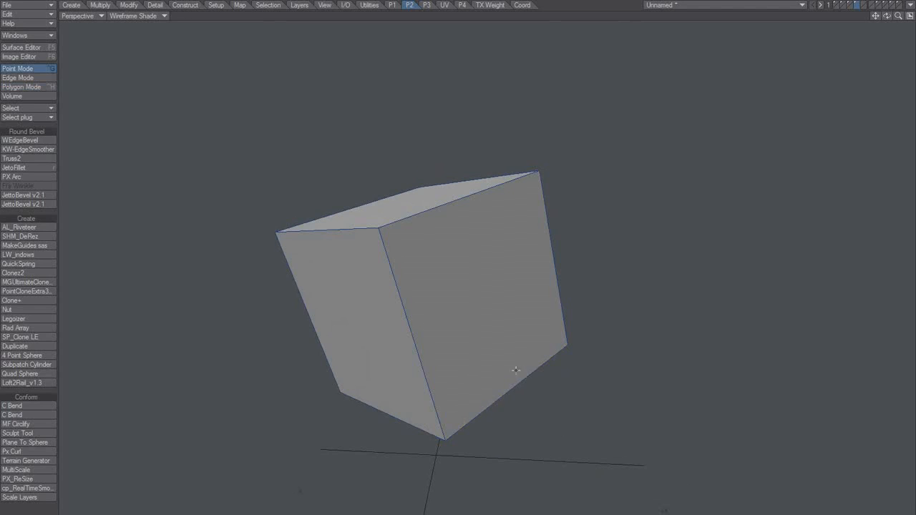
key(space)
key(space)
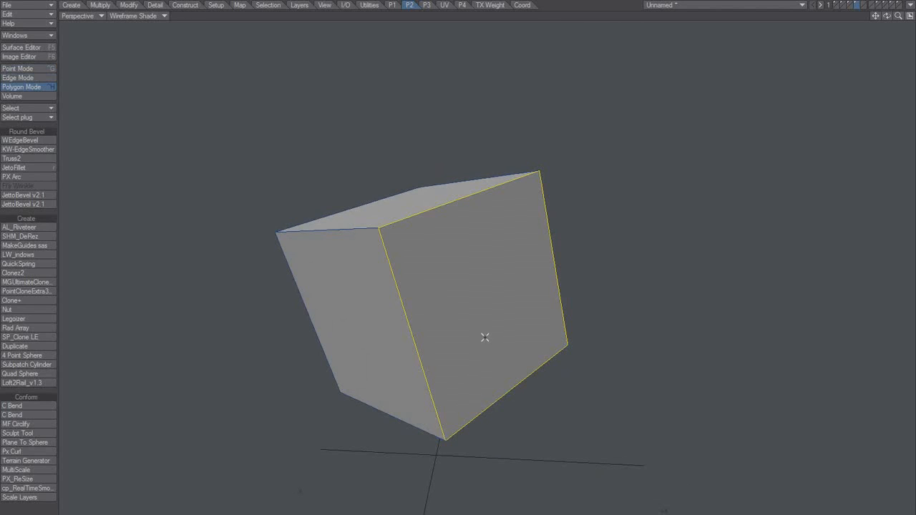
drag(497, 287, 469, 288)
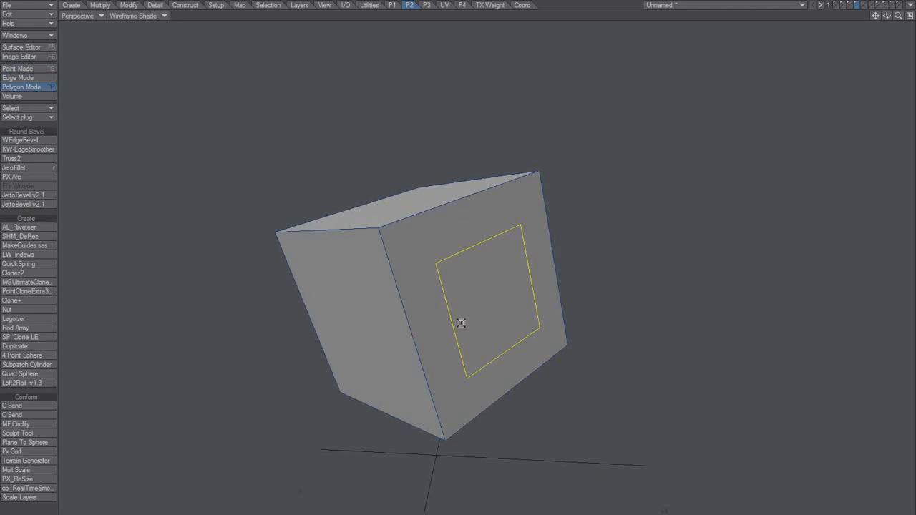
Subdivide the small square polygon twice to form a four-by-four grid
key(shift+d)
click(390, 143)
alt+drag(498, 265, 482, 307)
alt+drag(423, 354, 528, 394)
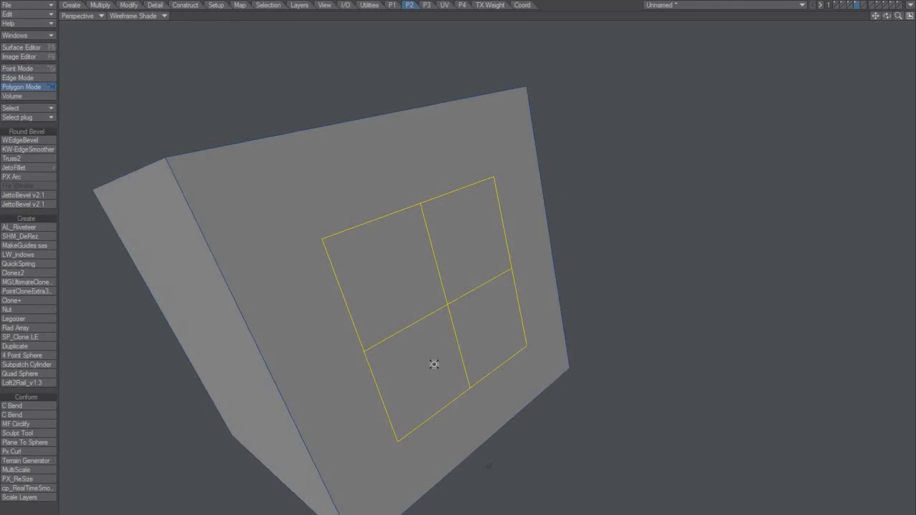
key(shift+d)
click(387, 141)
key(space)
key(space)
key(space)
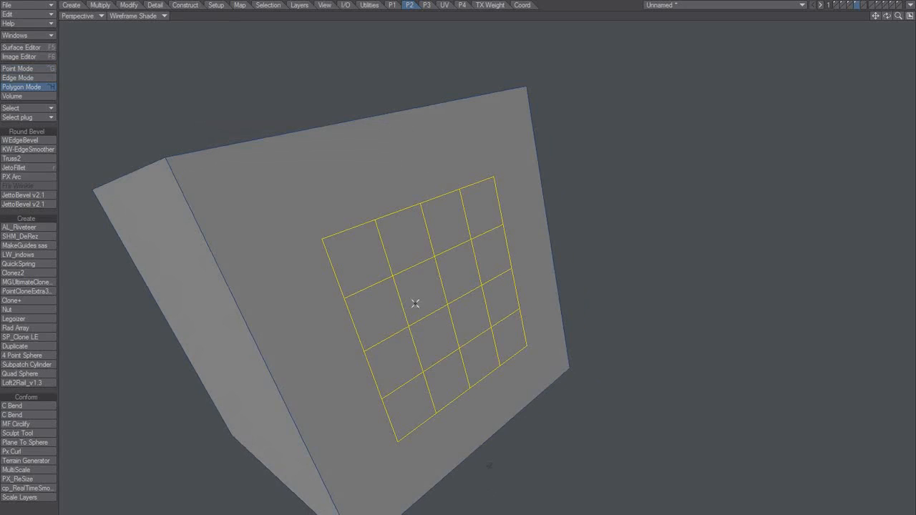
key(space)
key(space)
key(space)
alt+drag(431, 378, 420, 260)
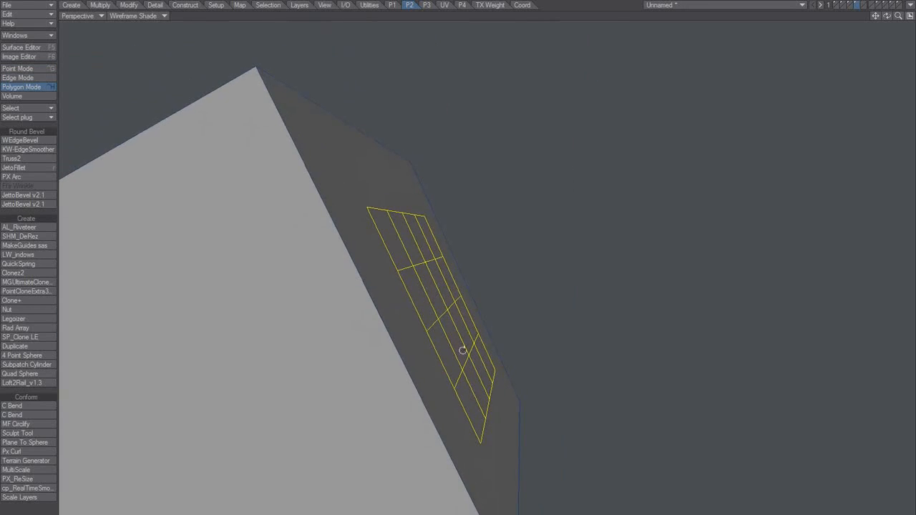
alt+drag(463, 350, 461, 344)
key(t)
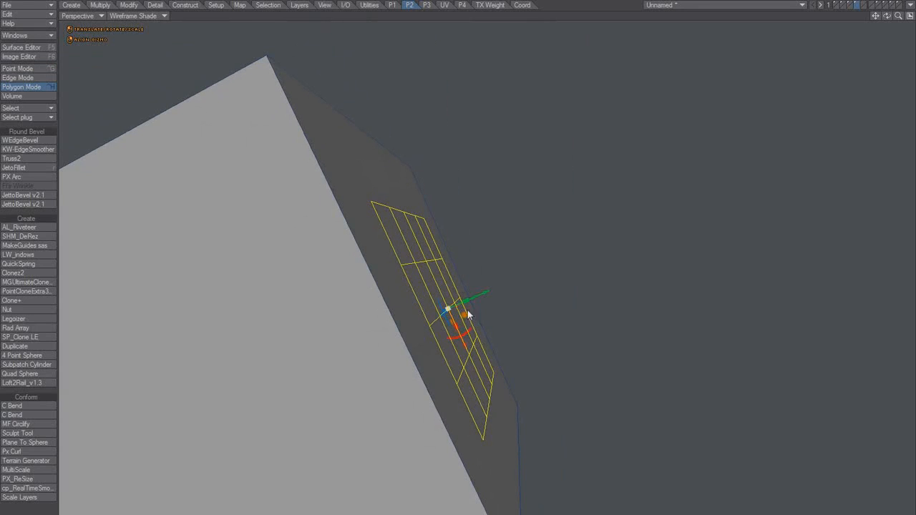
alt+drag(501, 293, 454, 389)
key(space)
key(ctrl+z)
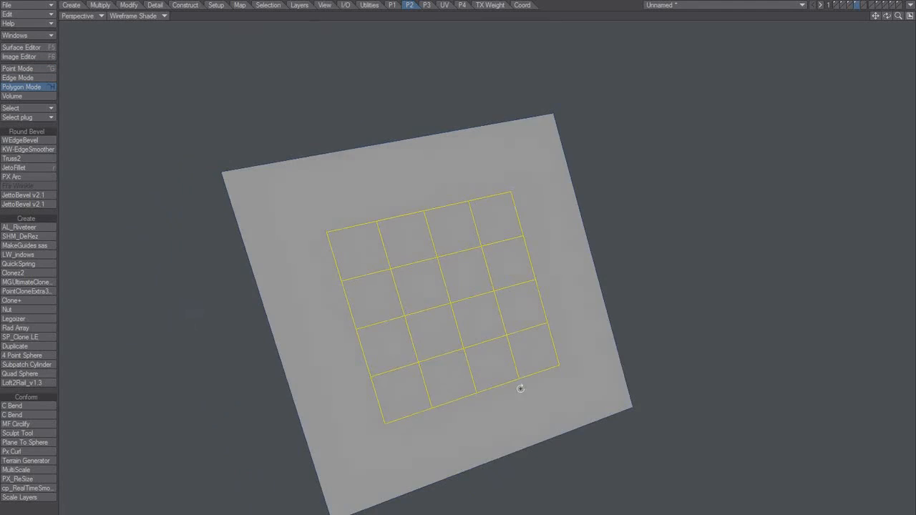
Try selecting the grid polygons by sweeping across them, and clear that selection
alt+drag(520, 384, 466, 397)
key(slash)
mouse_move(534, 304)
mouse_down()
mouse_move(420, 225)
mouse_move(395, 239)
mouse_move(419, 307)
mouse_move(489, 367)
mouse_move(511, 202)
mouse_move(440, 230)
mouse_up()
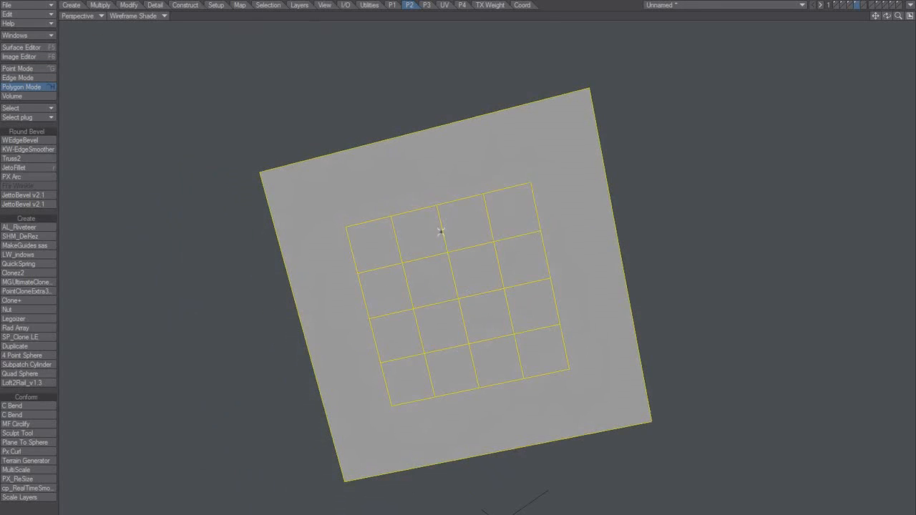
alt+drag(506, 363, 596, 332)
key(slash)
Reselect the four-by-four grid, move it slightly outward from the cube face, and deselect it
double_click(494, 267)
key(t)
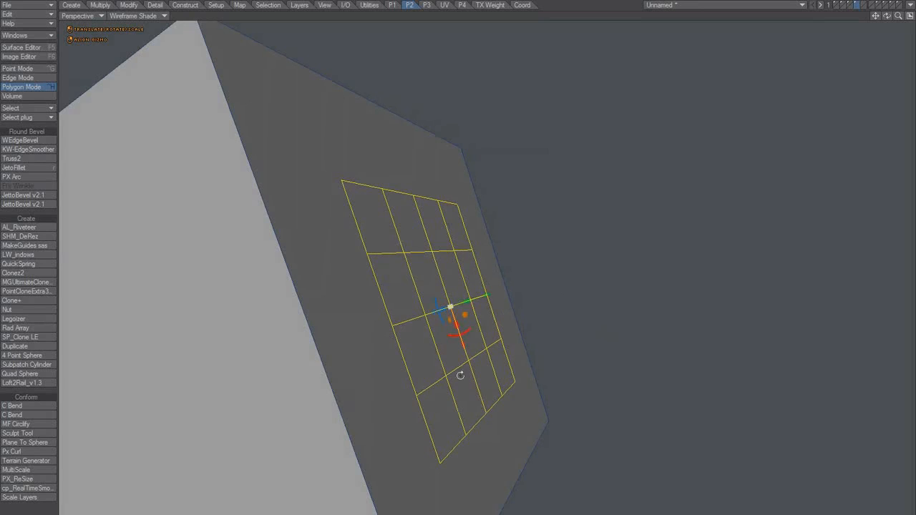
alt+drag(460, 374, 495, 366)
drag(490, 294, 494, 294)
key(space)
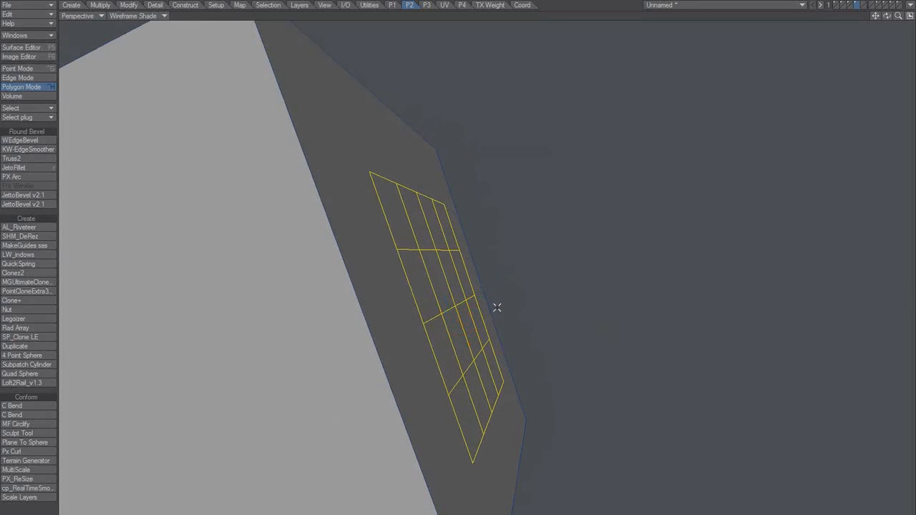
alt+drag(531, 372, 436, 341)
key(slash)
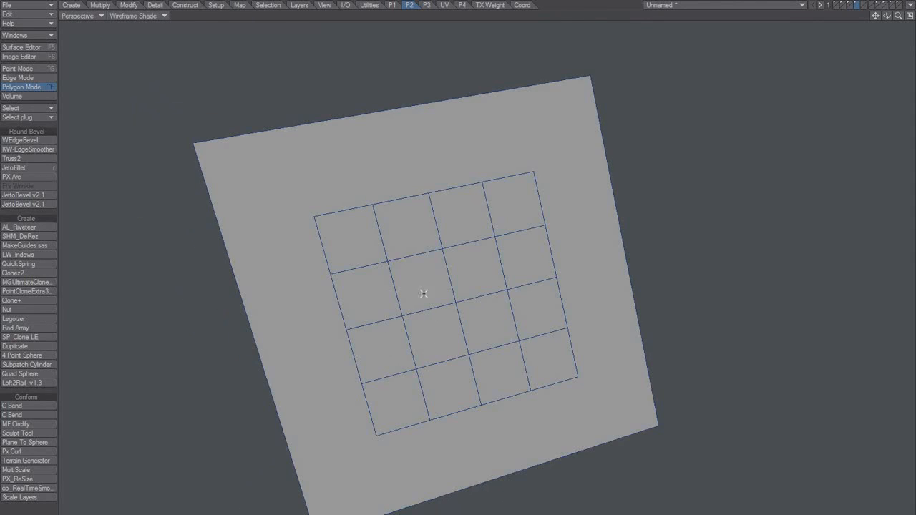
Select the four grid points at the corners of the central two-by-two block in point mode
key(space)
key(space)
key(space)
key(space)
click(387, 260)
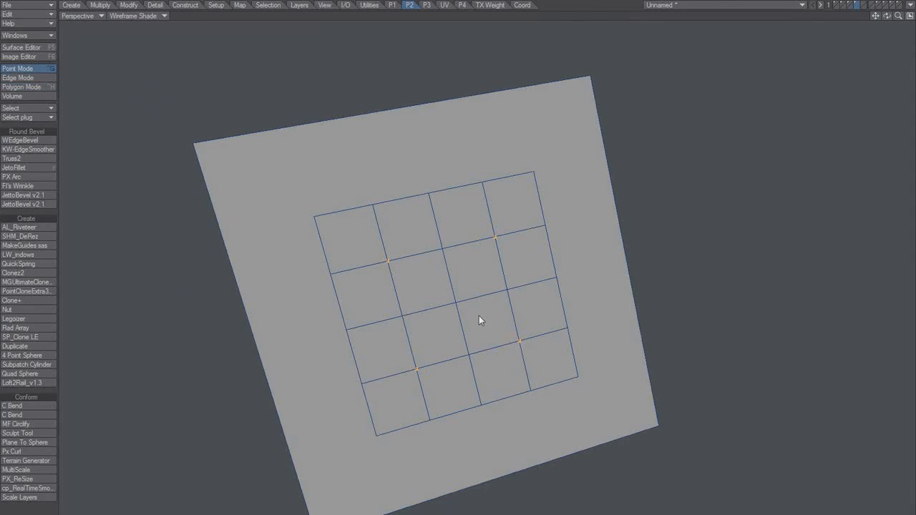
Round the four selected points with Rounder using 10 rounding polygons and a 31 mm inset distance, and delete the resulting round fills
key(shift+r)
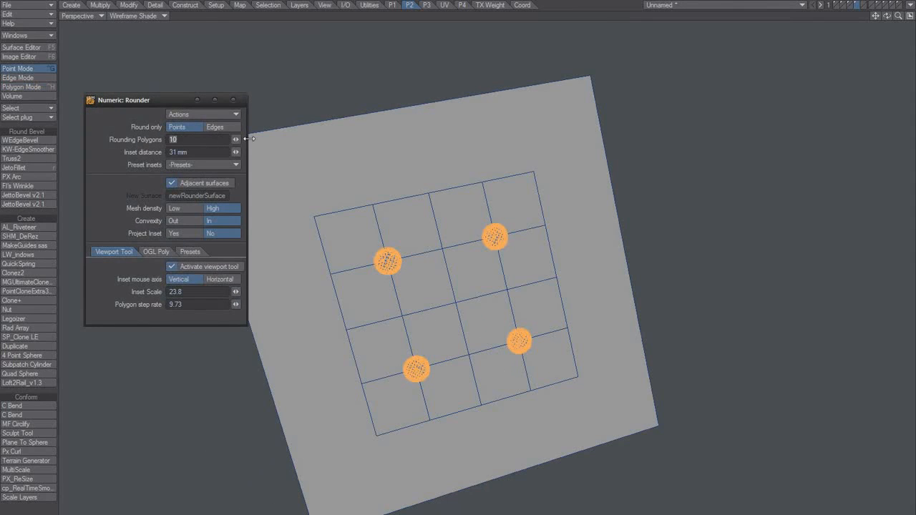
click(233, 100)
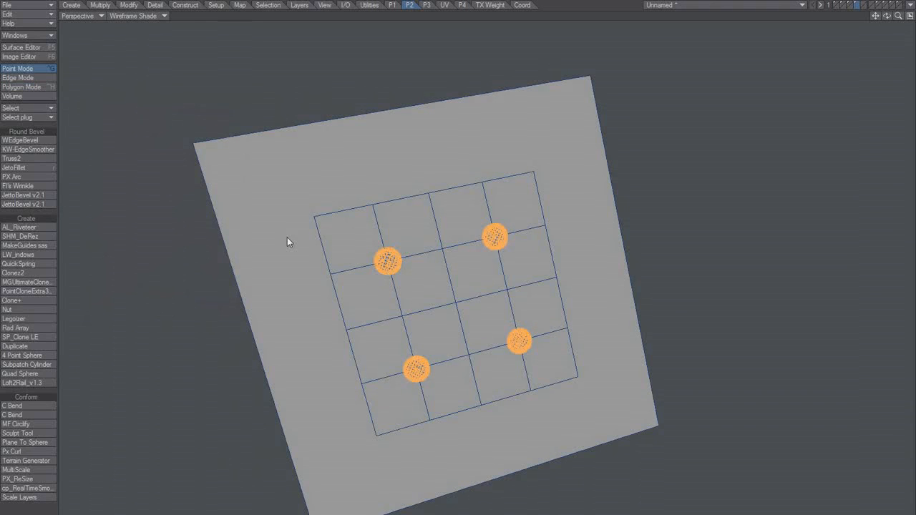
key(space)
key(space)
key(space)
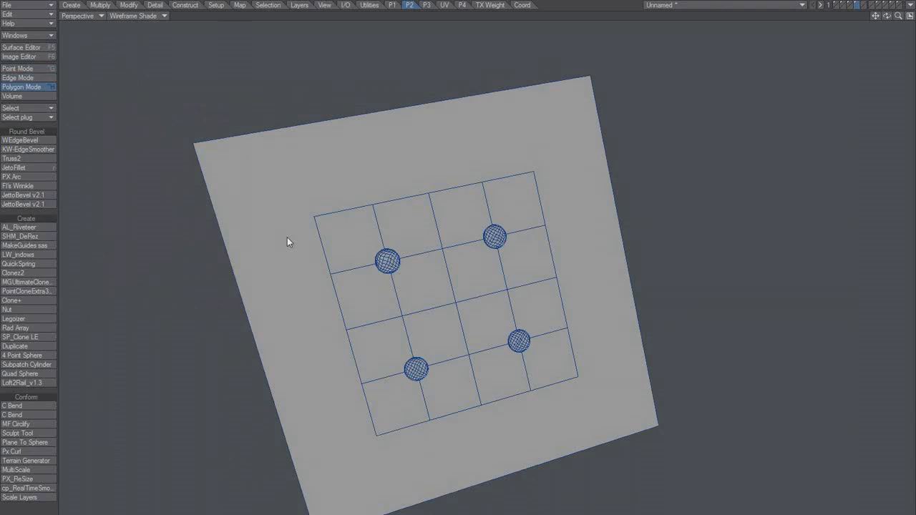
key(ctrl+h)
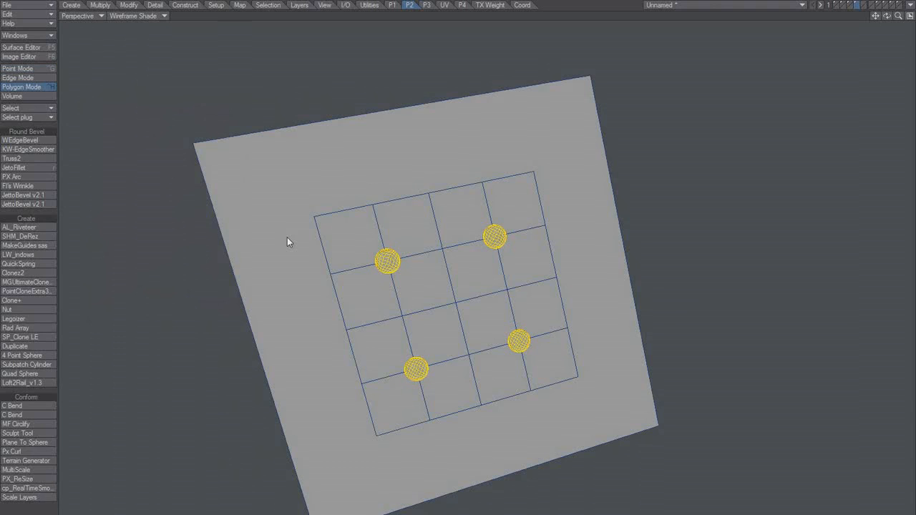
key(slash)
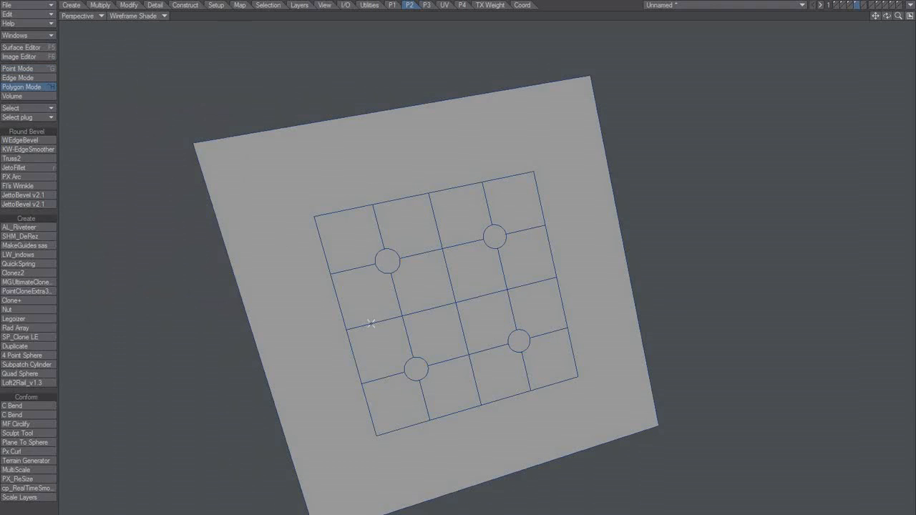
Select the four central grid polygons with the notched corners and cut them out
key(space)
key(space)
key(space)
mouse_move(434, 303)
mouse_down()
mouse_move(485, 296)
mouse_move(476, 311)
mouse_up()
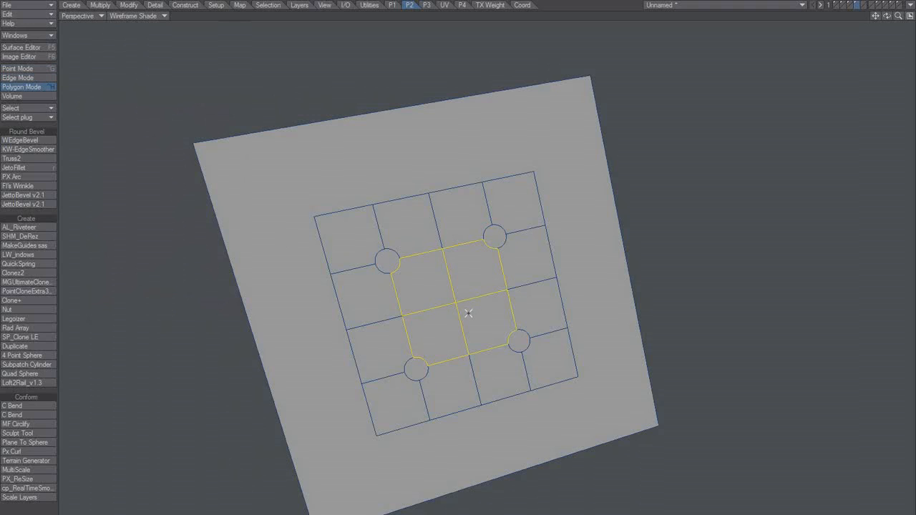
key(Delete)
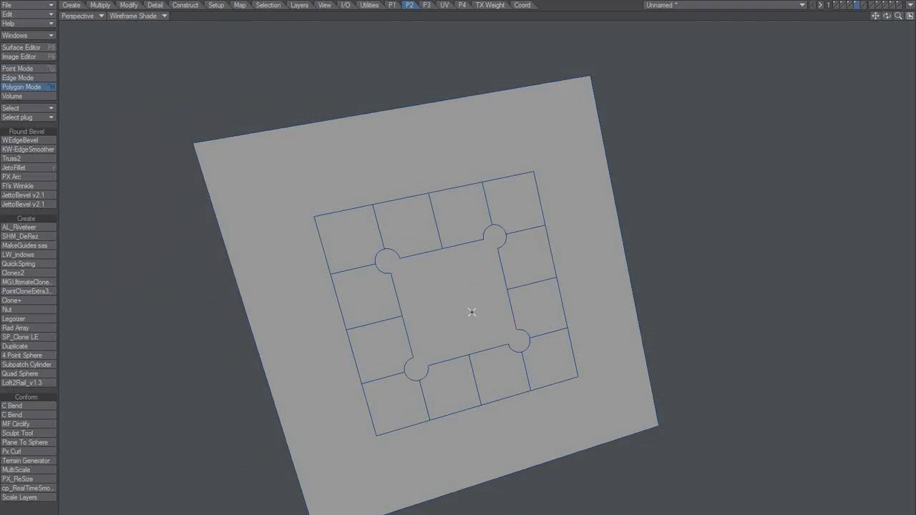
Undo the rounding and grid edits until the plain cube face is restored
key(ctrl+z)
key(ctrl+z)
key(ctrl+z)
key(ctrl+z)
key(ctrl+z)
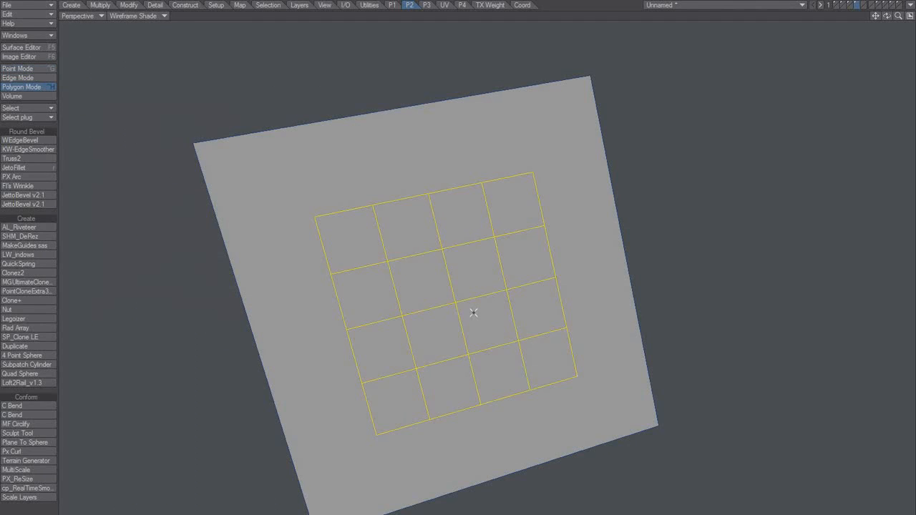
key(ctrl+z)
key(ctrl+z)
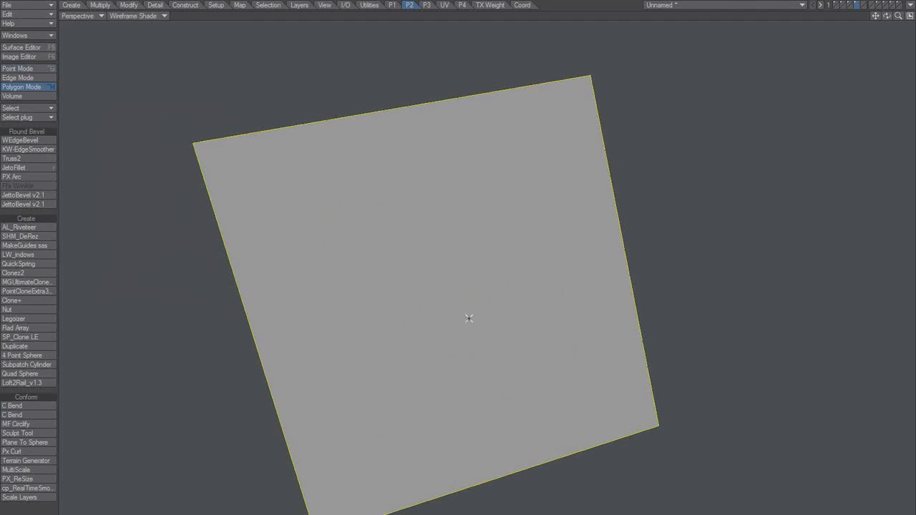
Deselect the face, paste the four cut polygons onto it, and merge them into one notched polygon
key(slash)
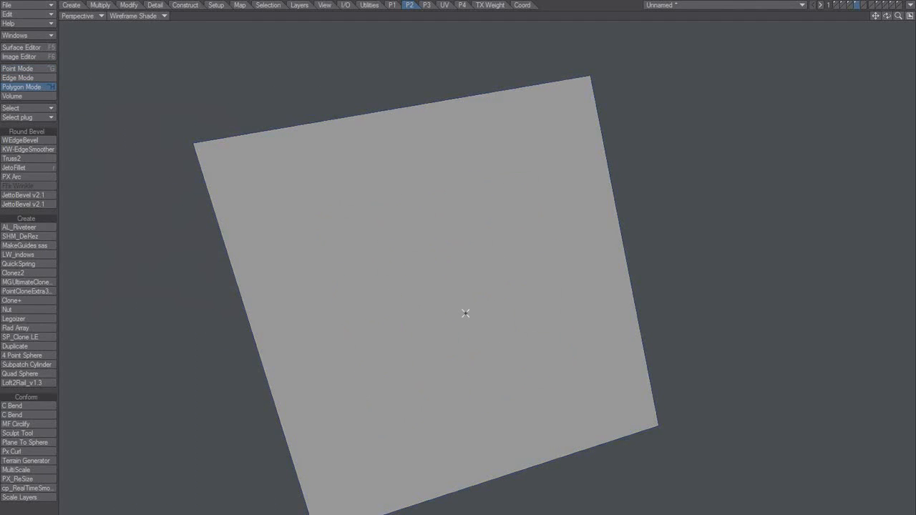
key(ctrl+v)
alt+drag(440, 385, 463, 389)
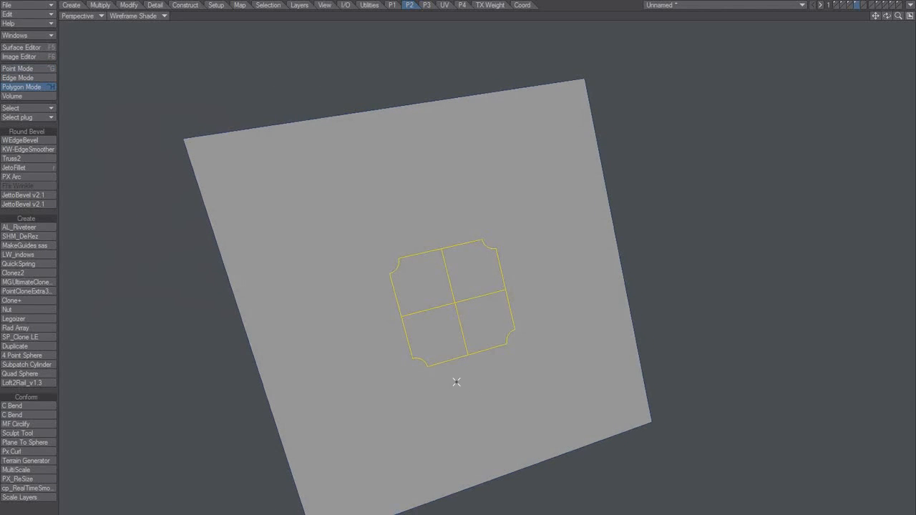
key(shift+z)
drag(457, 288, 507, 271)
alt+drag(452, 351, 524, 298)
key(ctrl+z)
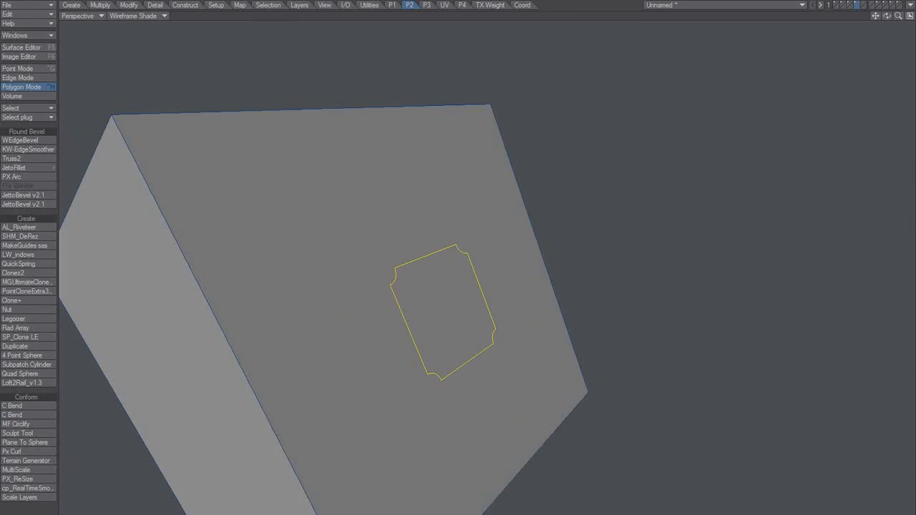
drag(444, 312, 491, 434)
key(ctrl+z)
Scale up the notched polygon uniformly with the transform gizmo so it covers more of the cube face
alt+drag(478, 366, 458, 339)
key(t)
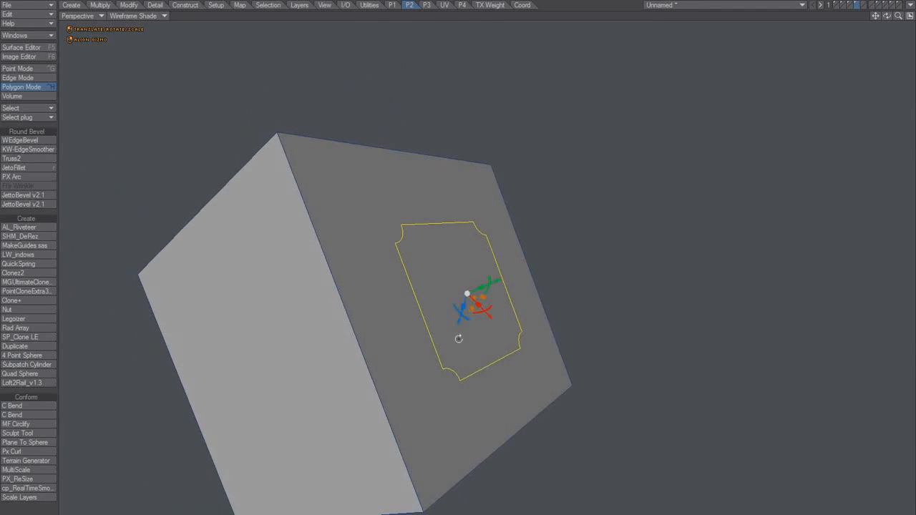
drag(467, 295, 494, 285)
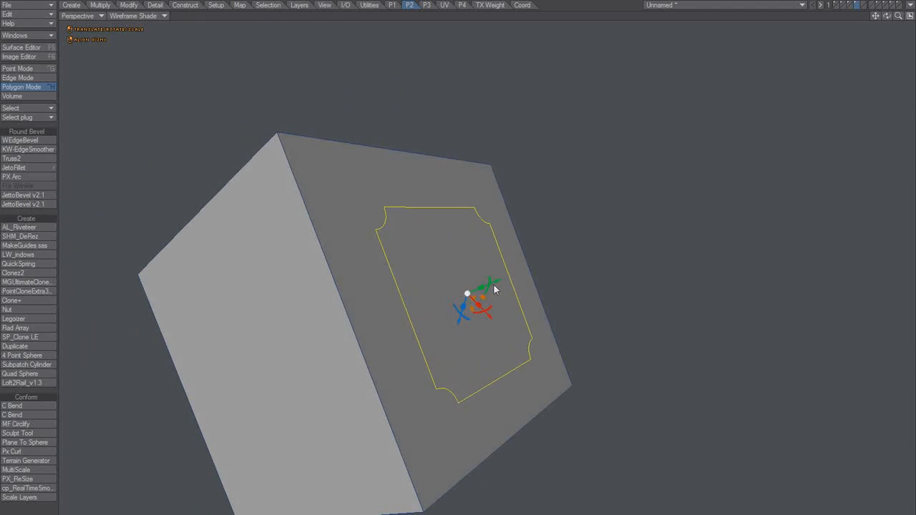
alt+drag(522, 343, 511, 315)
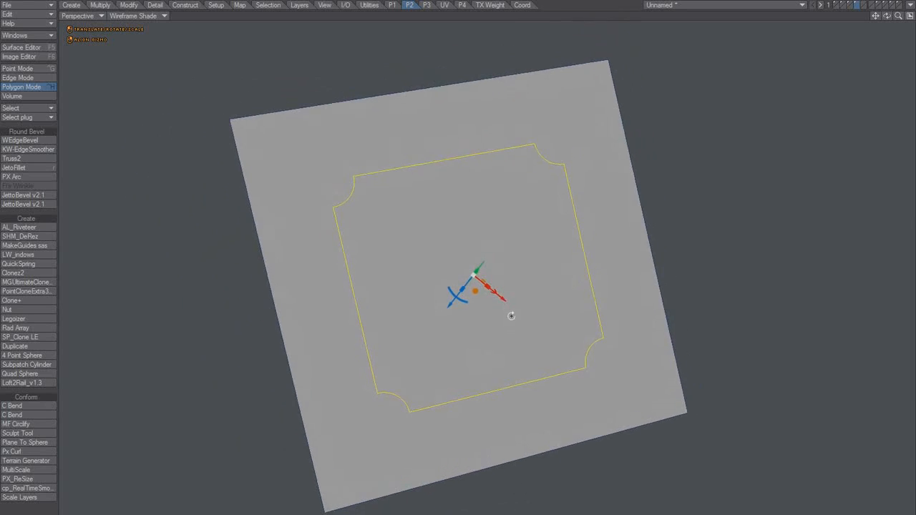
Try aligning the transform gizmo to the cube face and back to the notched polygon, and leave the transform tool
right_click(592, 113)
alt+drag(439, 329, 485, 368)
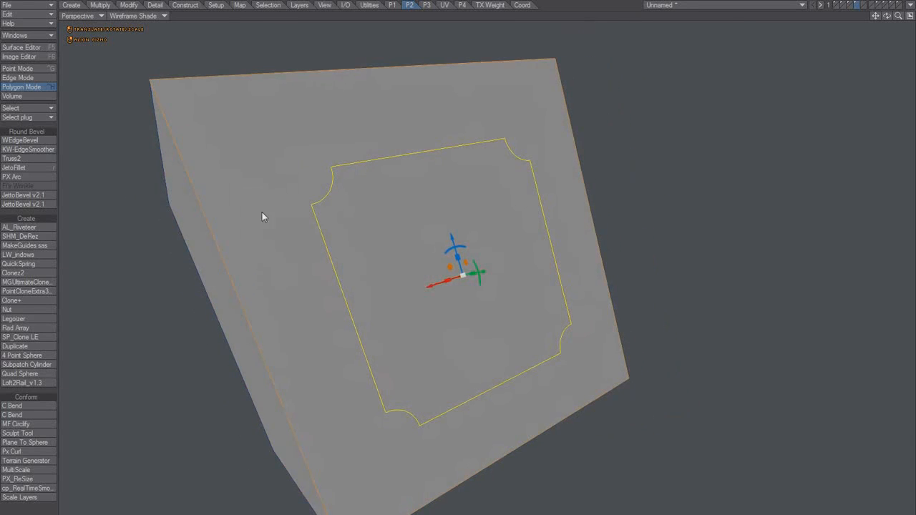
right_click(462, 342)
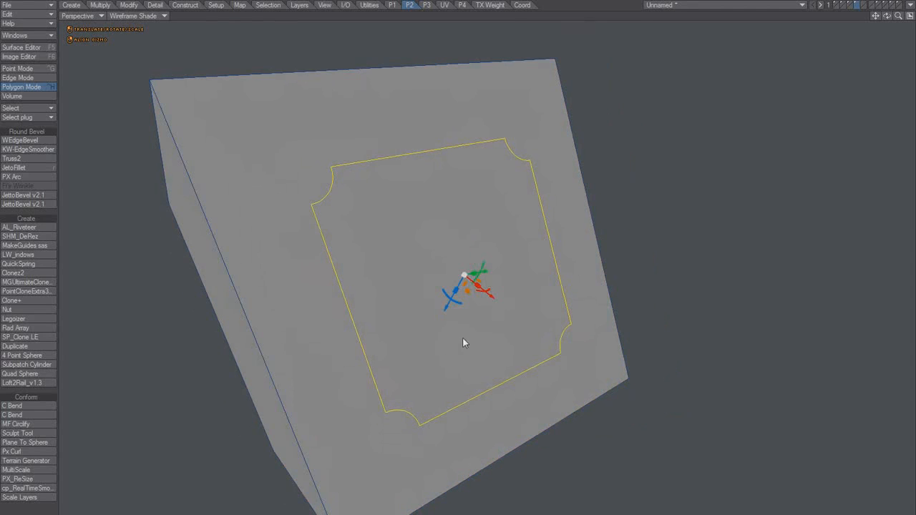
alt+drag(504, 344, 458, 336)
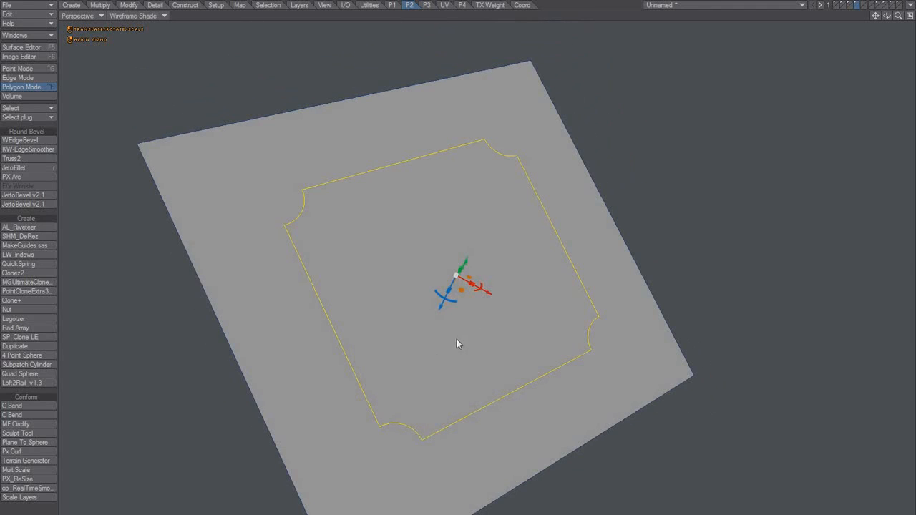
key(space)
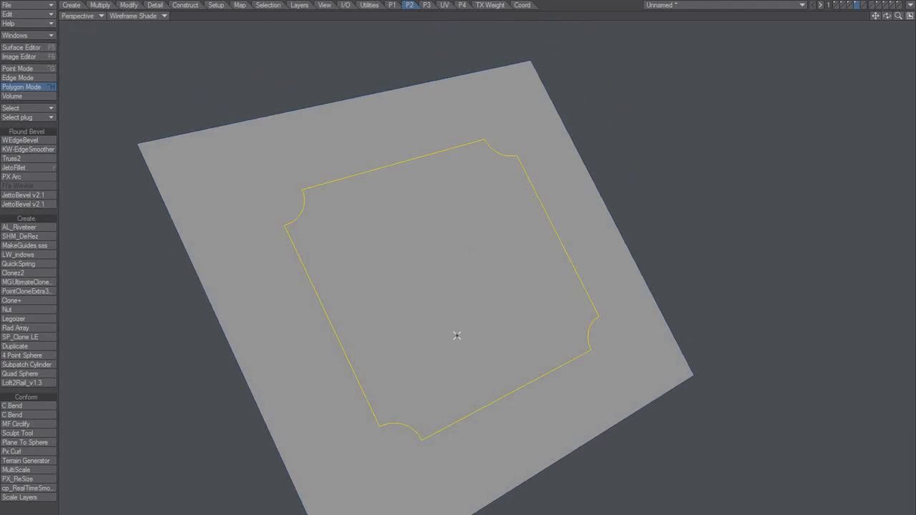
Divide the notched polygon into facets fanning out from a central point, with that point selected in point mode
key(ctrl+g)
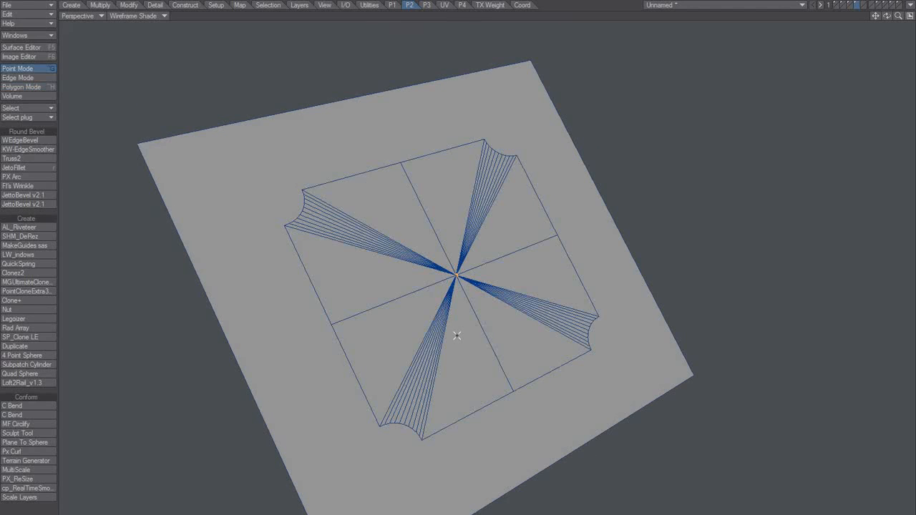
Select all the fan facets as polygons and align the transform gizmo to their shared centre and radial edges
alt+drag(451, 379, 471, 373)
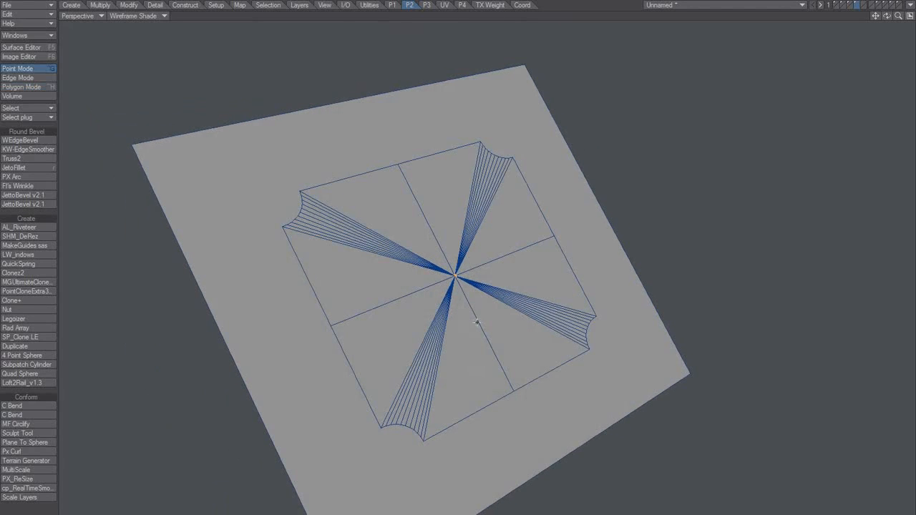
key(ctrl+h)
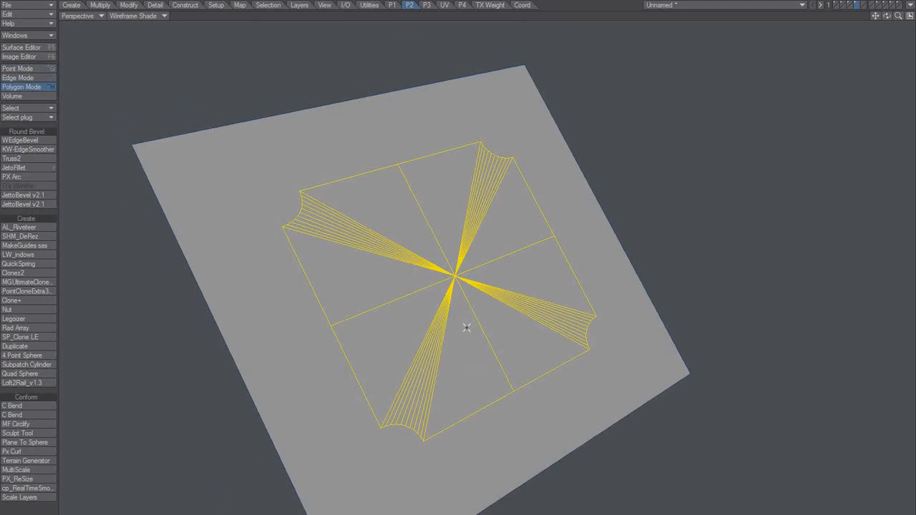
key(t)
alt+drag(474, 310, 528, 269)
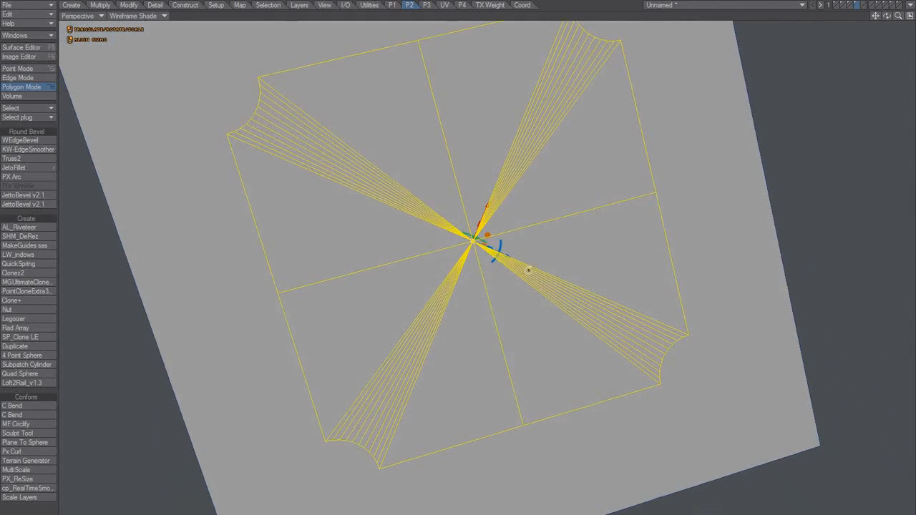
right_click(541, 224)
right_click(473, 242)
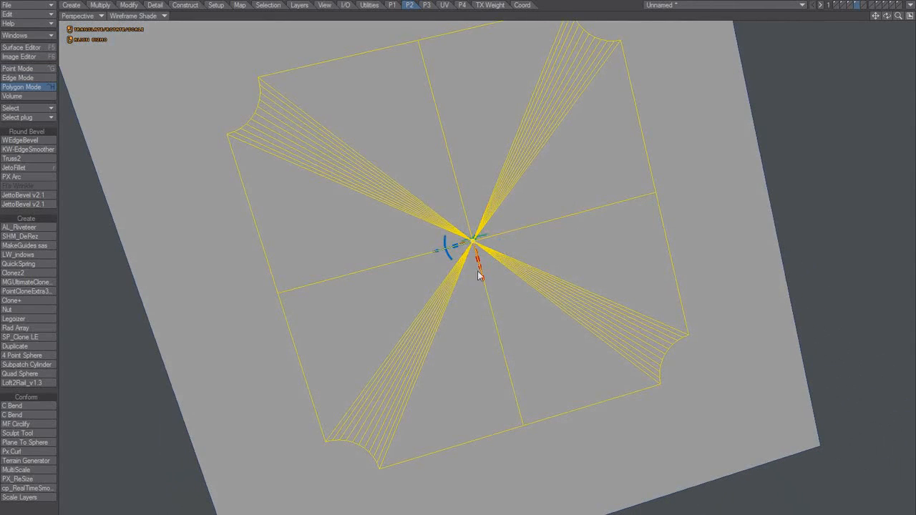
alt+drag(478, 276, 530, 264)
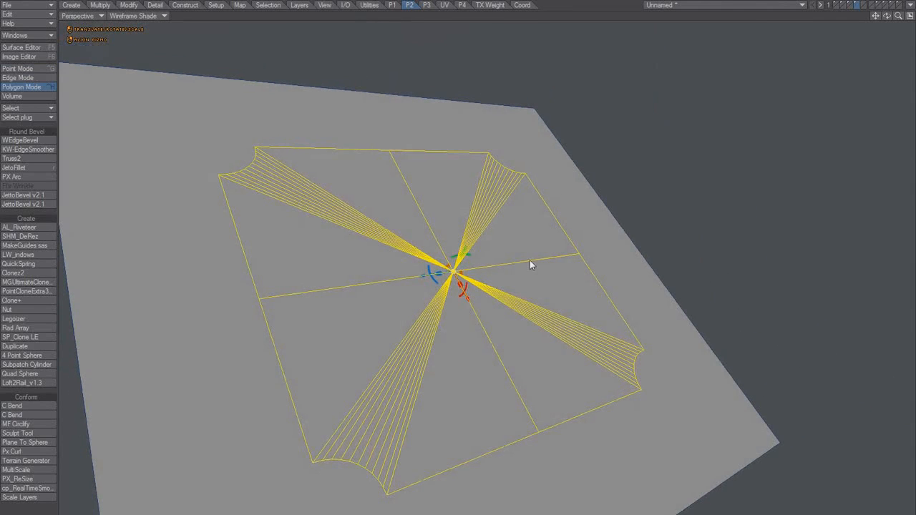
right_click(530, 264)
right_click(453, 278)
Scale the facets narrower along one axis into a rectangular notched shape and merge them into a single polygon
alt+drag(507, 284, 448, 341)
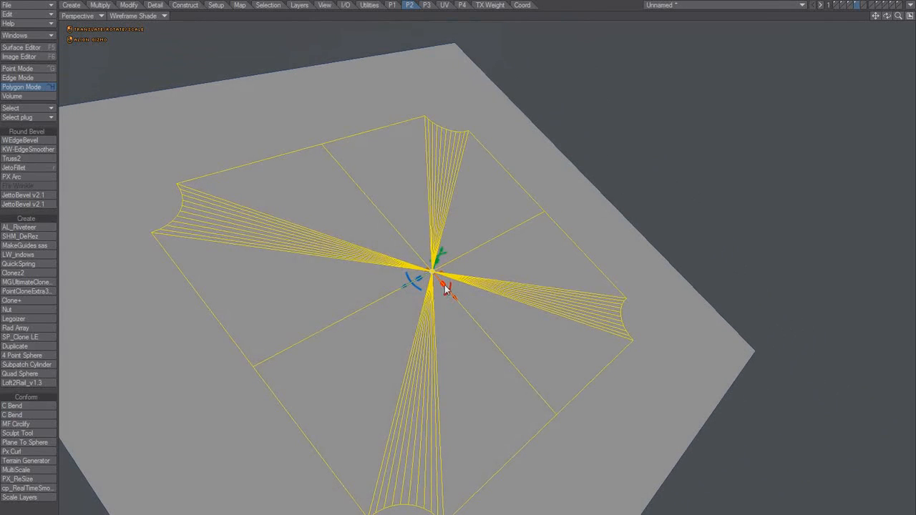
drag(443, 287, 408, 270)
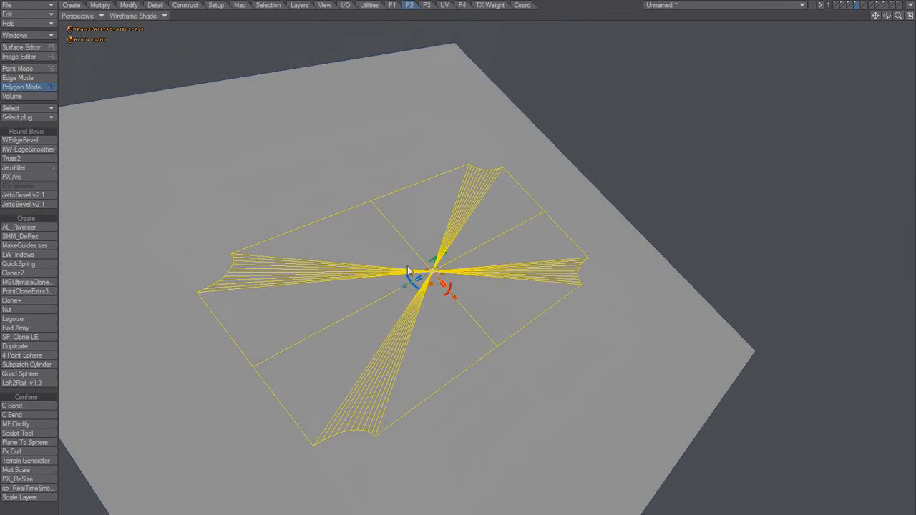
key(space)
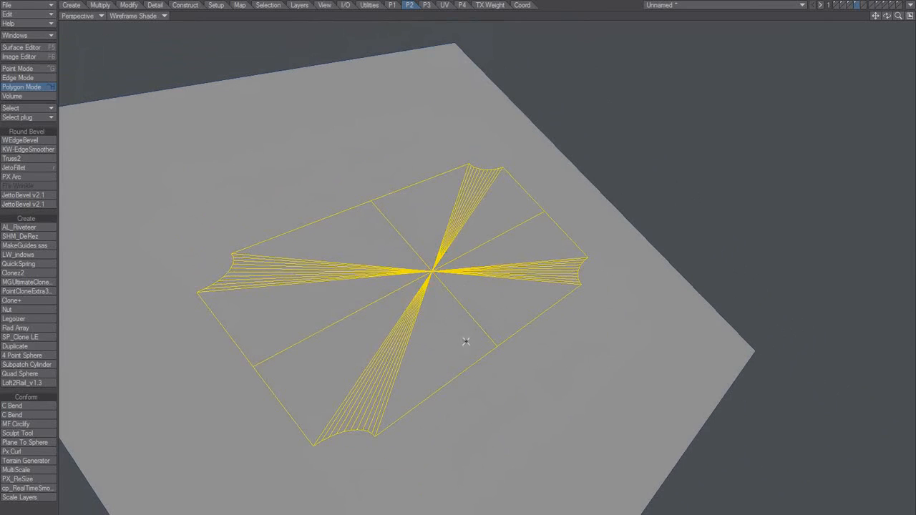
key(shift+z)
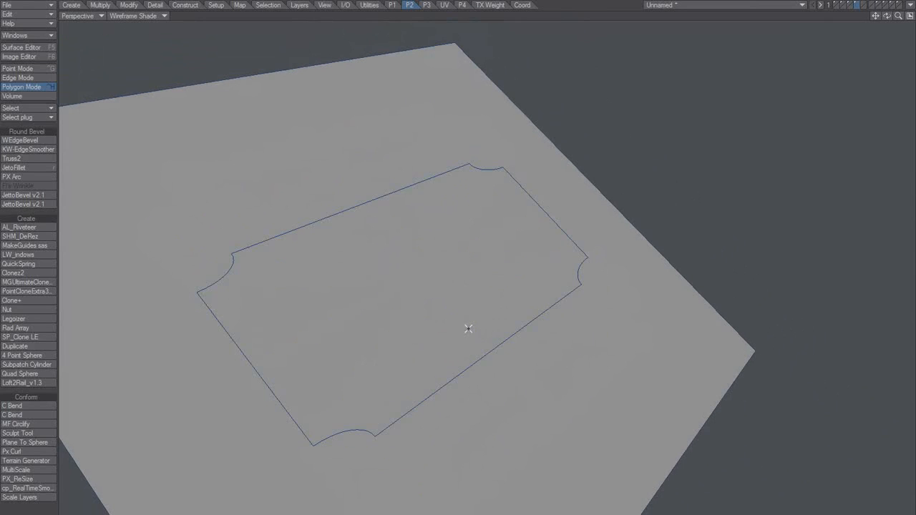
Select the cube face around the notched polygon and bevel it with a 75 mm inset
alt+drag(490, 332, 485, 350)
alt+drag(512, 391, 478, 322)
click(574, 321)
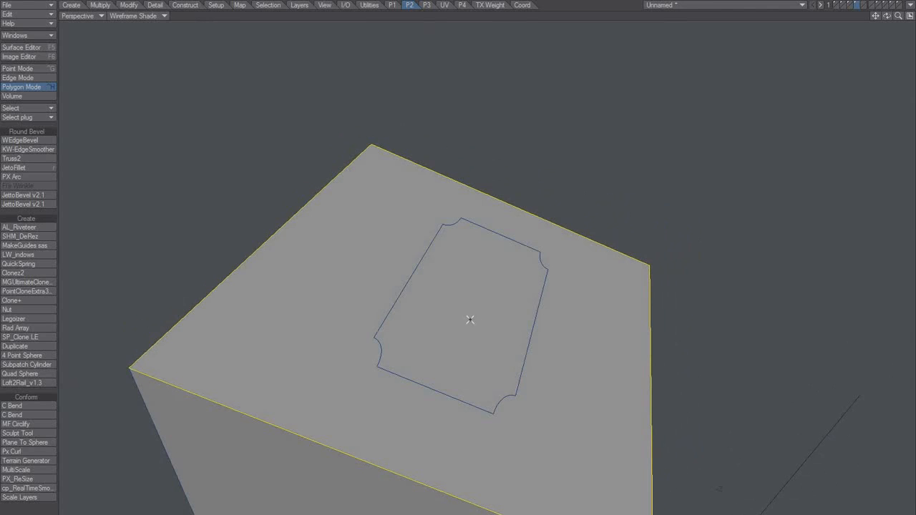
key(b)
drag(580, 341, 550, 341)
key(n)
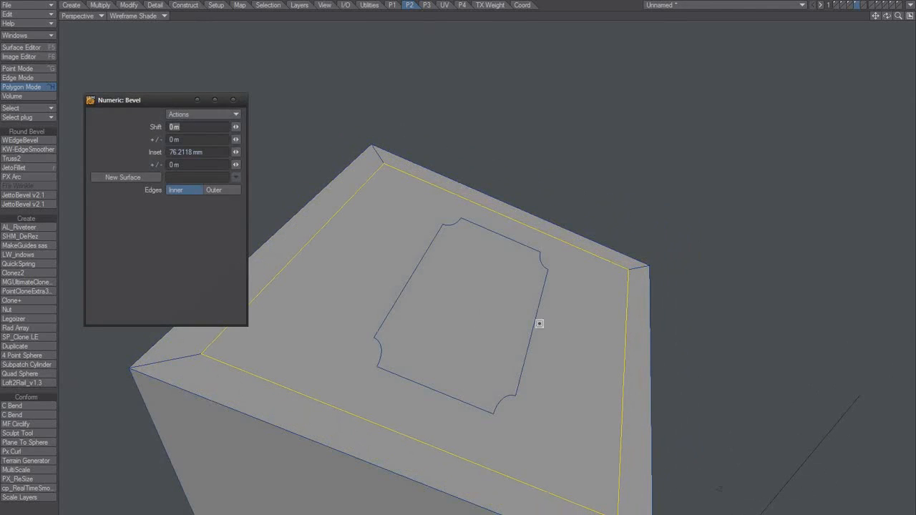
double_click(188, 152)
text(75)
key(Tab)
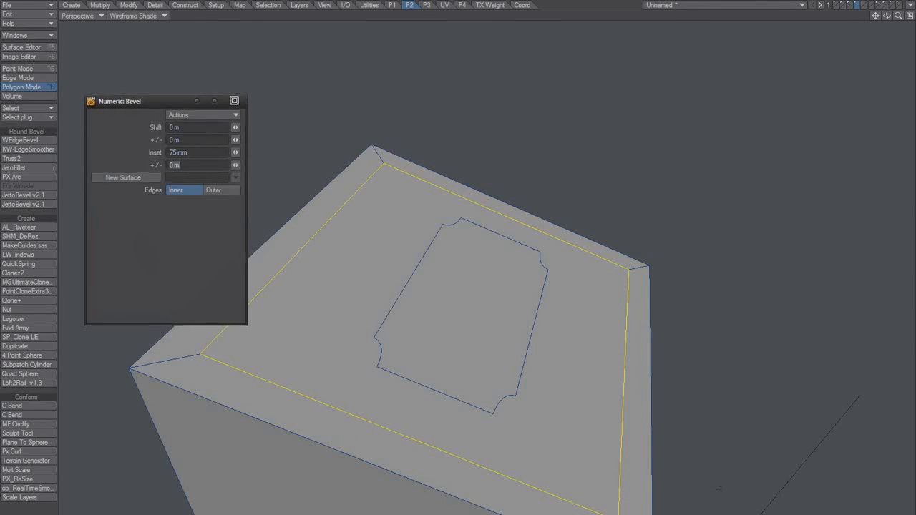
click(234, 101)
alt+drag(362, 326, 362, 400)
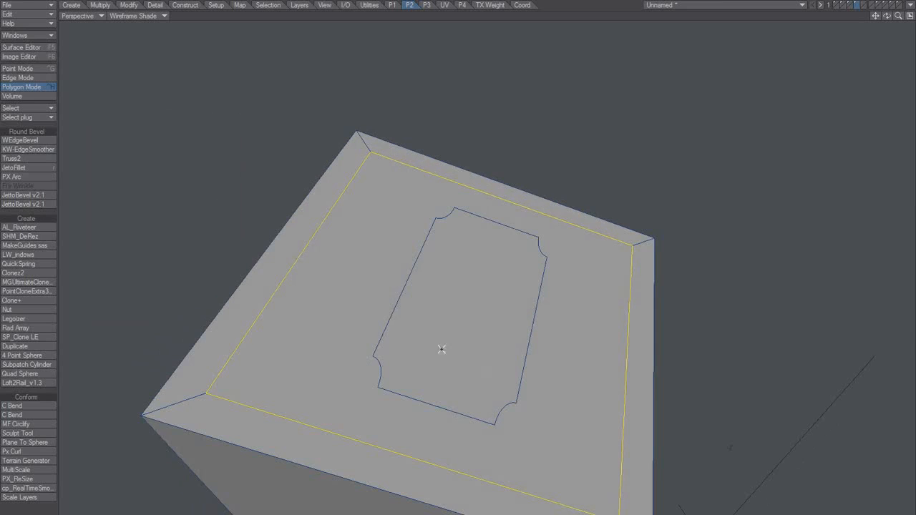
Deselect the inset face and cycle through the point, edge and polygon selection modes
key(slash)
key(space)
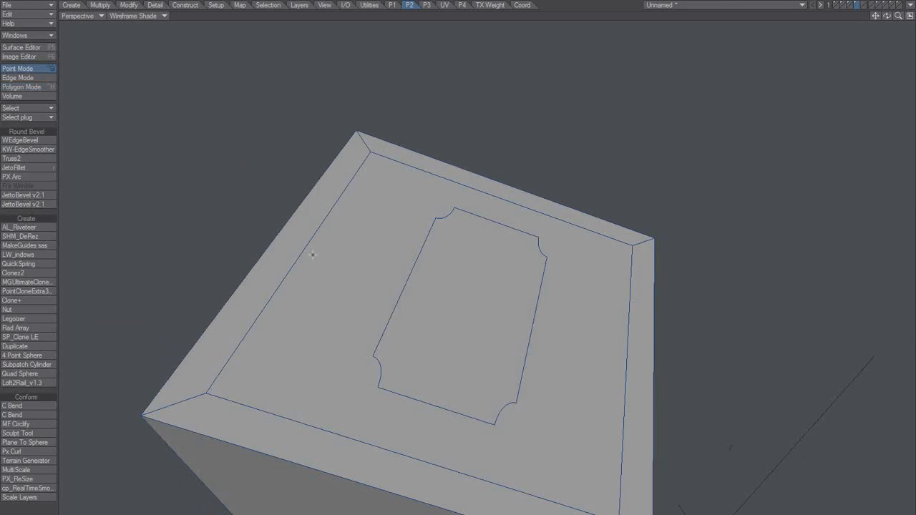
key(space)
key(space)
key(space)
key(space)
key(space)
Reselect the inset face and convert its selection between edges, points and polygons
click(321, 261)
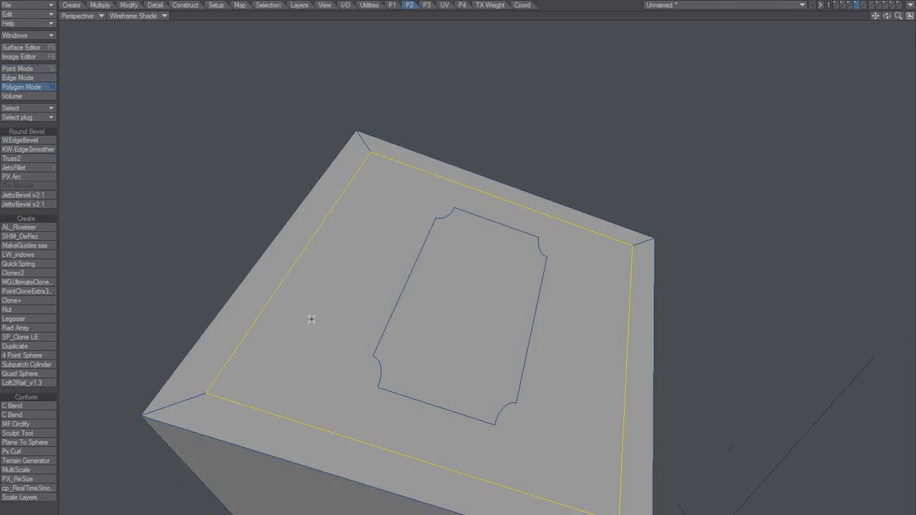
key(shift+space)
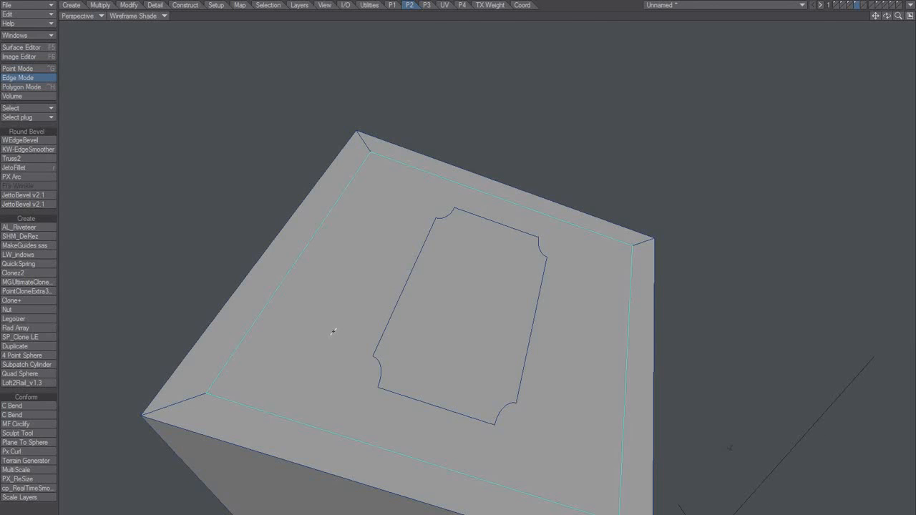
key(ctrl+g)
key(ctrl+h)
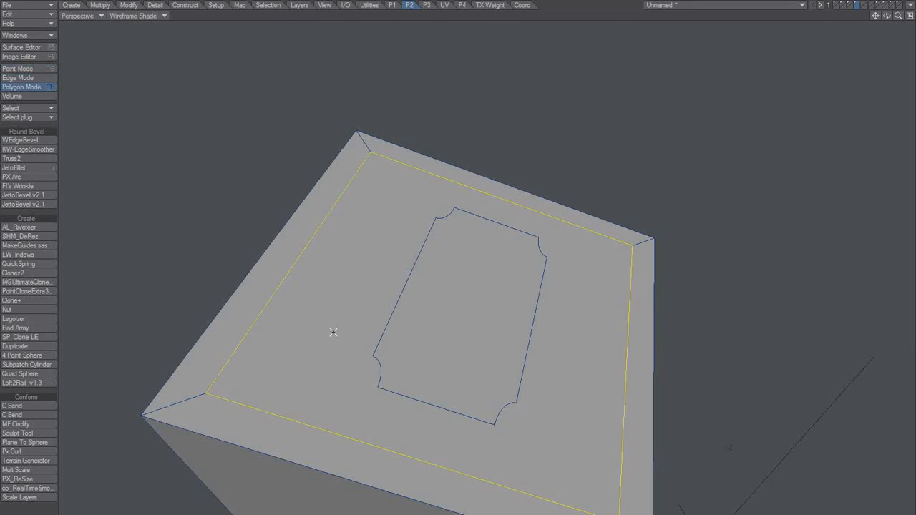
key(ctrl+j)
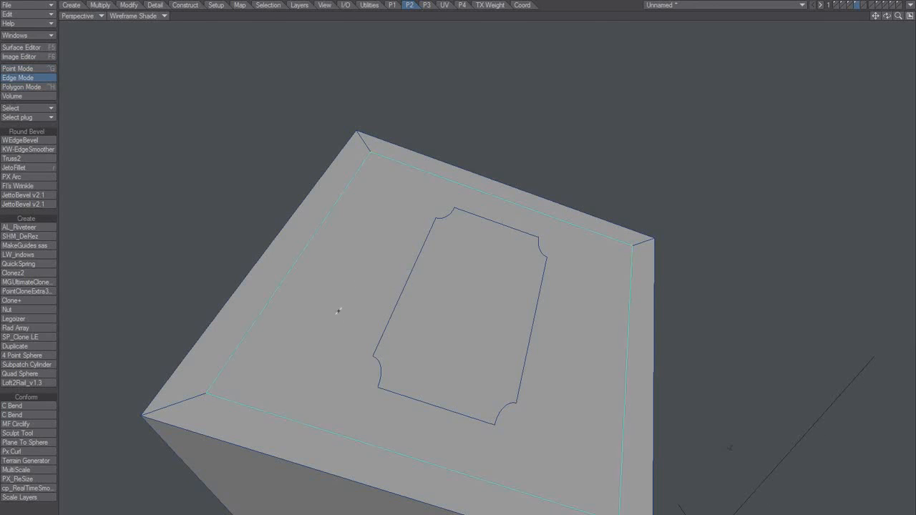
Clear the selection and add a midpoint to the inset edge beside the notched polygon's long side
key(slash)
click(312, 243)
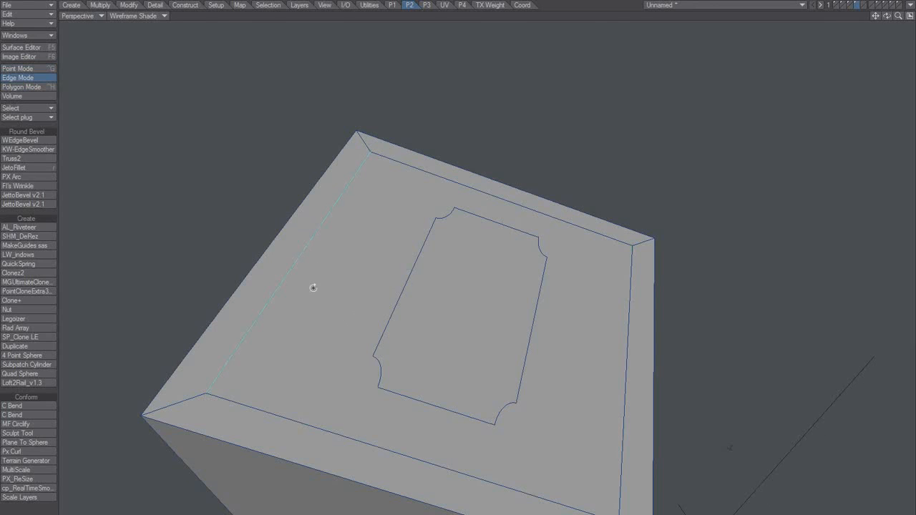
key(space)
key(space)
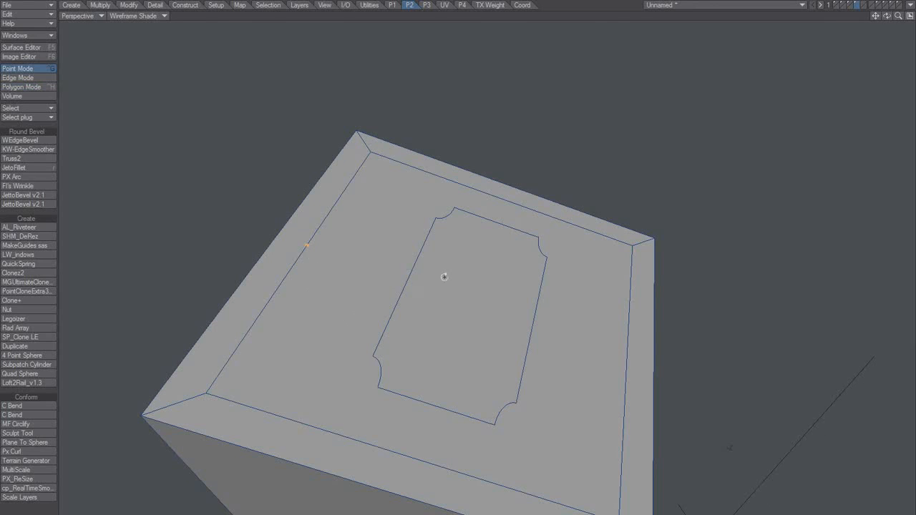
Select the midpoint of the notched polygon's nearest long side together with the inset edge's midpoint
alt+drag(445, 277, 412, 273)
key(space)
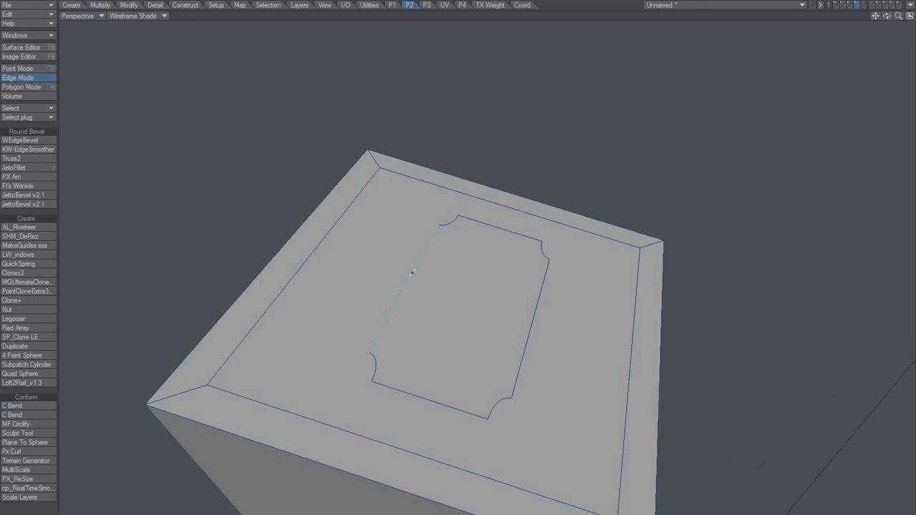
key(slash)
key(space)
key(space)
key(slash)
click(409, 281)
mouse_move(430, 302)
alt+mouse_down()
mouse_move(450, 315)
mouse_move(433, 296)
alt+mouse_up()
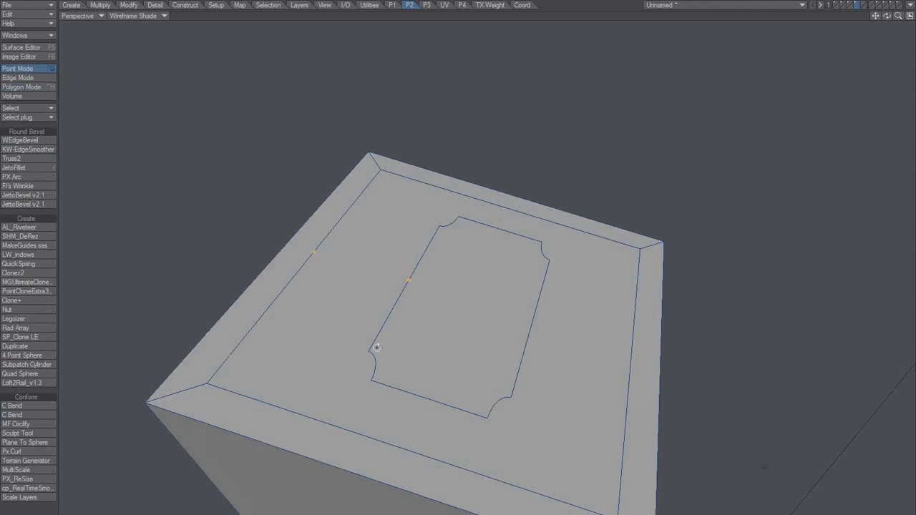
Select the notched polygon, convert the selection to its points, and open the Snap Drag tool's numeric settings
alt+drag(376, 347, 431, 300)
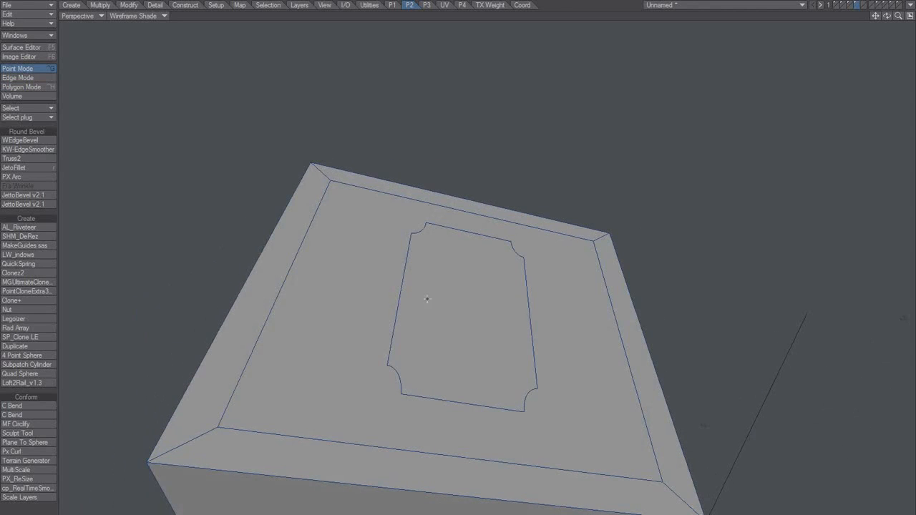
key(ctrl+h)
click(449, 308)
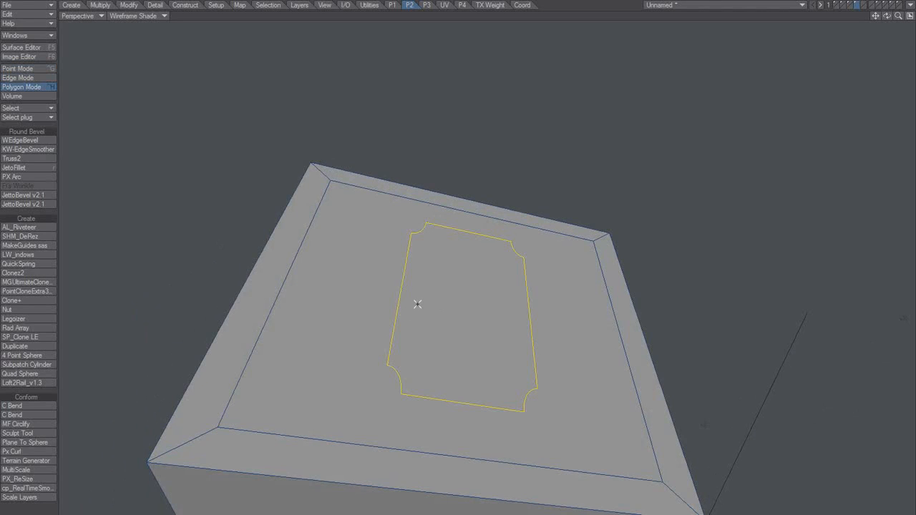
key(ctrl+g)
alt+drag(423, 292, 391, 305)
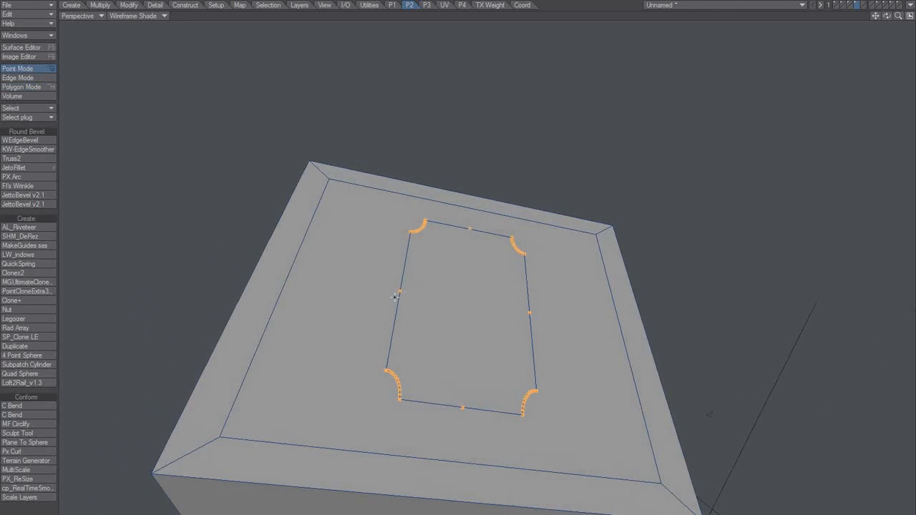
key(n)
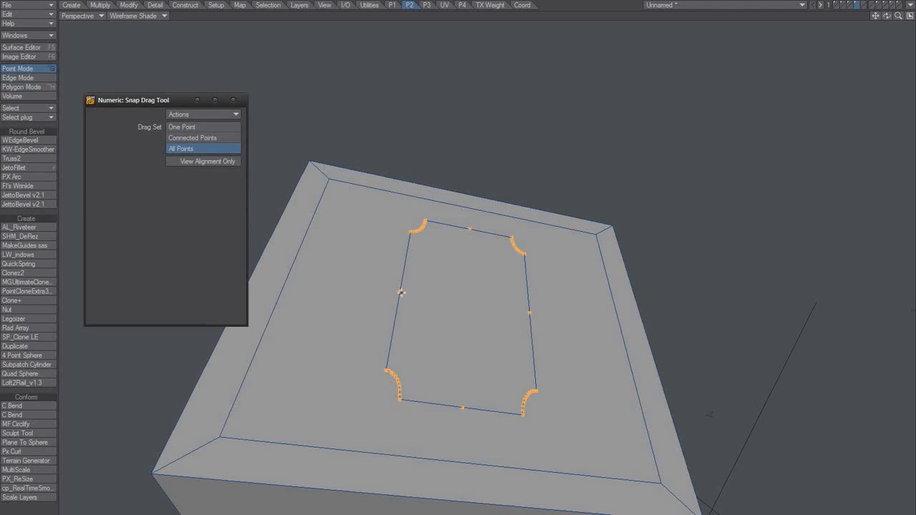
Snap all the notched polygon's points by its side midpoint onto the inset edge's midpoint in Wireframe display, and restore Wireframe Shade
drag(401, 292, 313, 271)
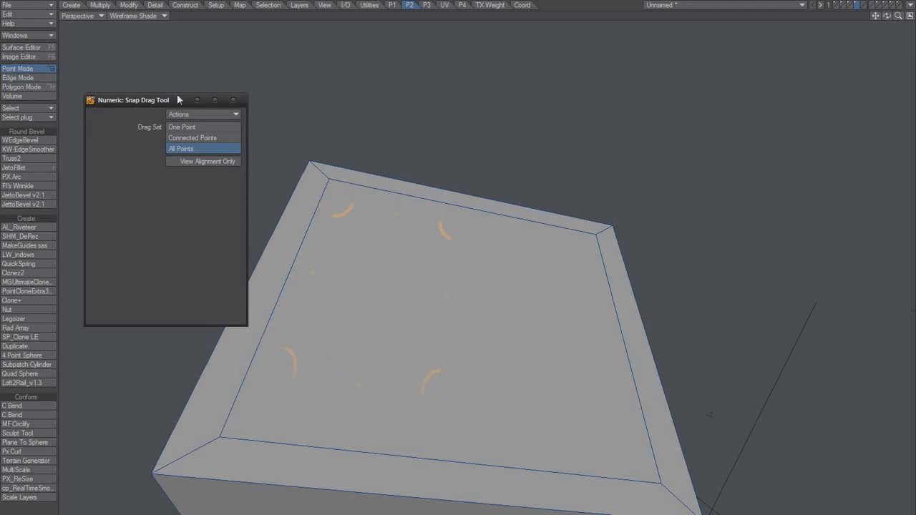
click(151, 17)
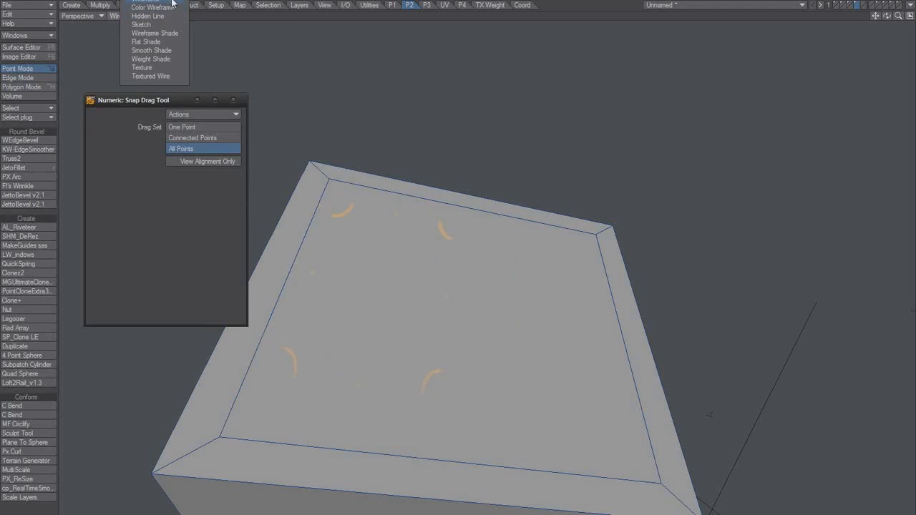
click(172, 2)
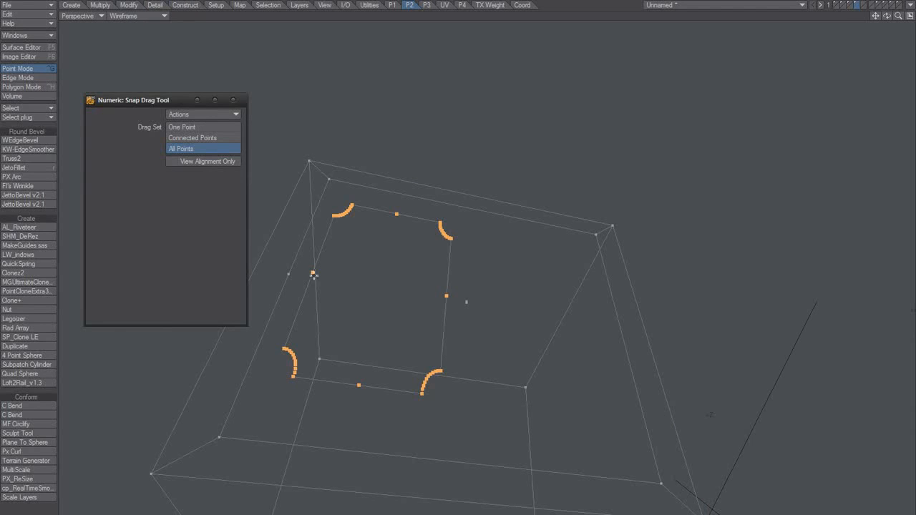
drag(312, 273, 290, 273)
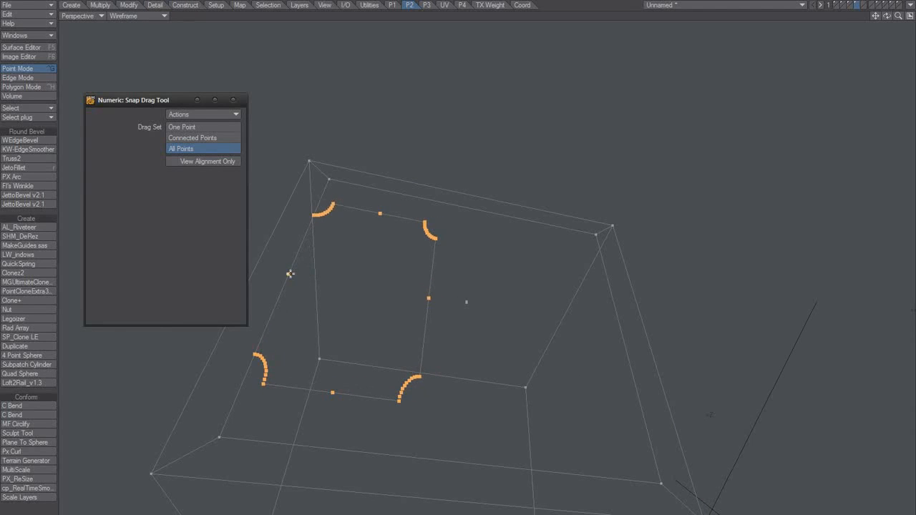
click(140, 17)
click(142, 57)
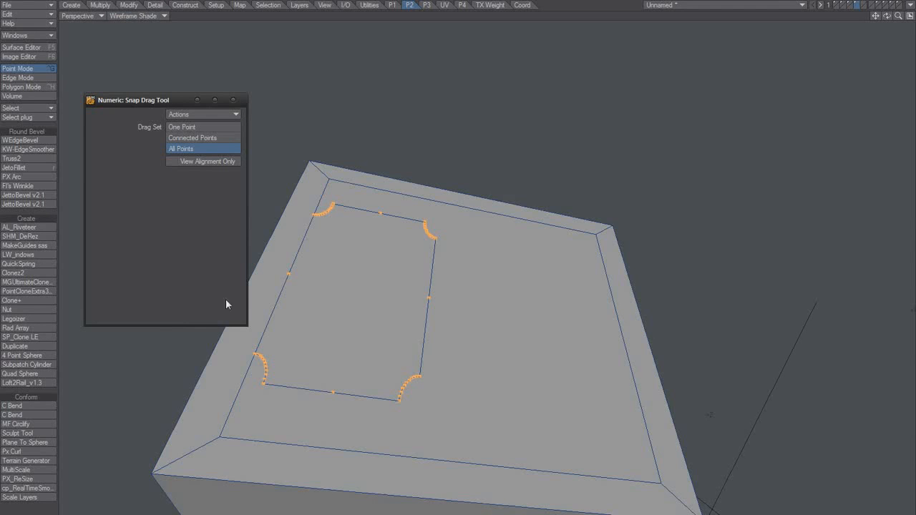
Duplicate the notched polygon and move the copy along the face-aligned axis toward the opposite inset edge
alt+drag(423, 327, 444, 346)
key(space)
key(space)
key(space)
click(375, 334)
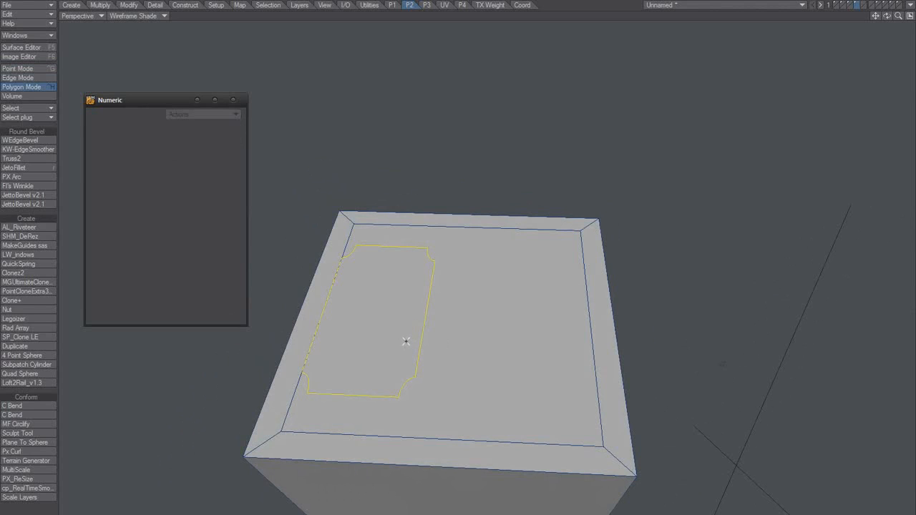
key(t)
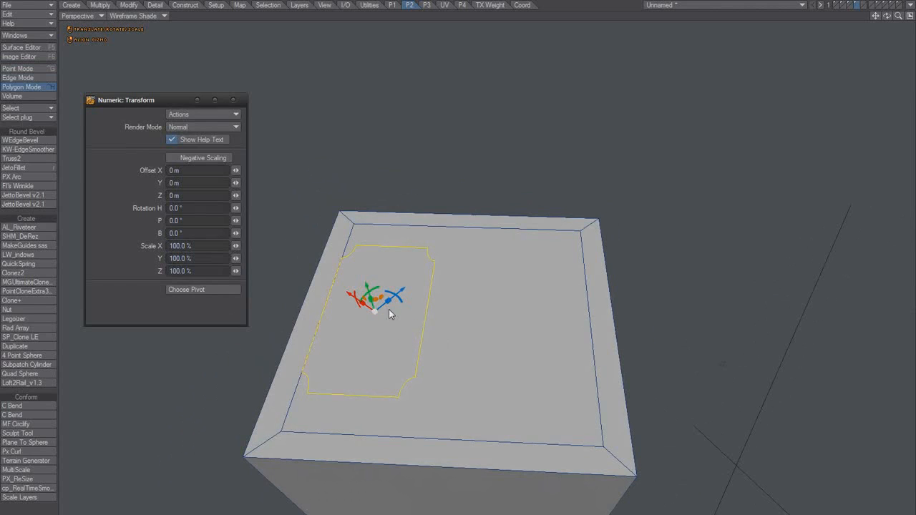
click(428, 315)
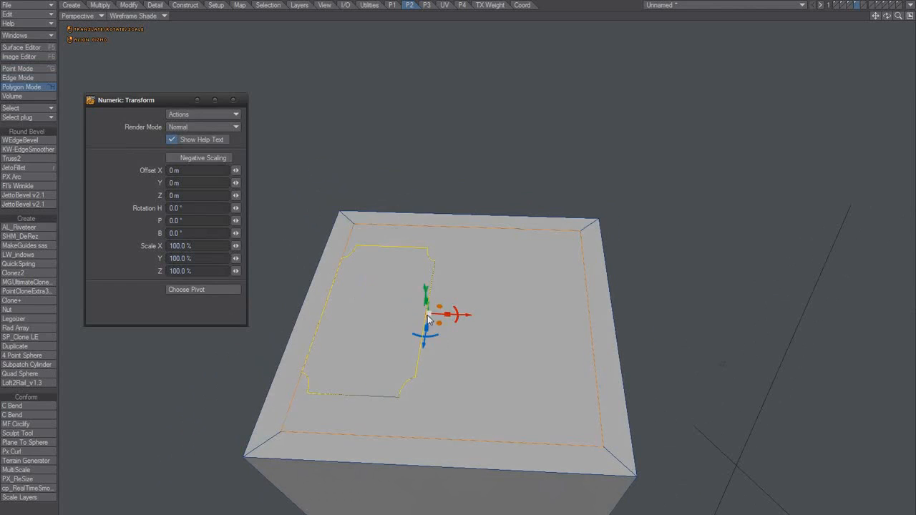
drag(462, 318, 619, 317)
key(space)
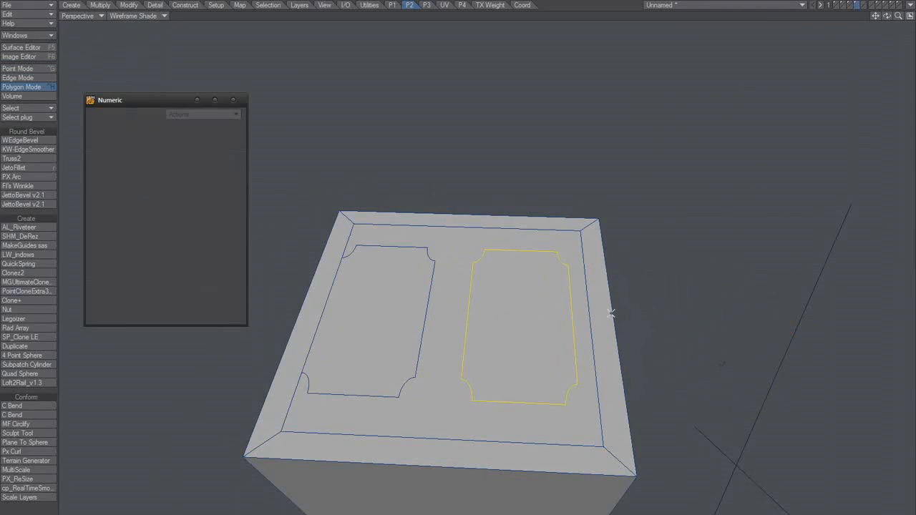
Convert the duplicate notched polygon's selection to points, activate Snap Drag, and switch the viewport to Wireframe display
key(space)
scroll(574, 338, up, 5)
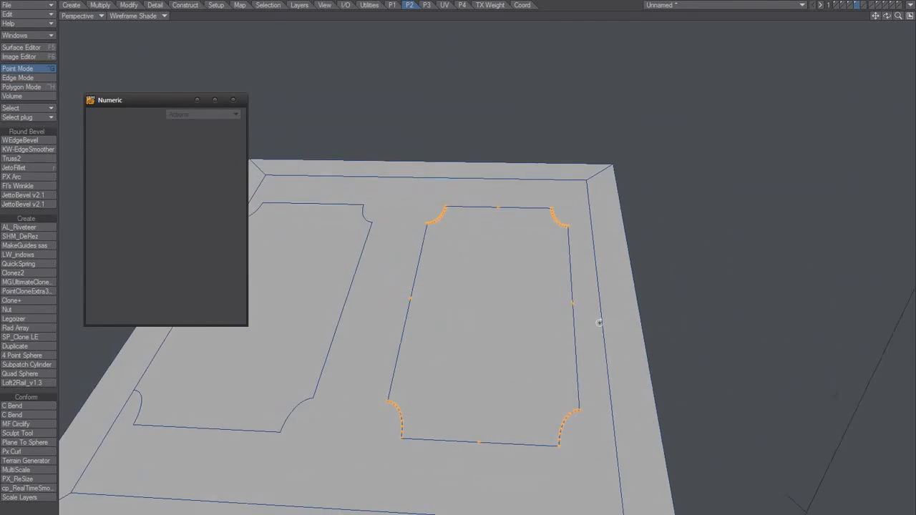
key(shift+g)
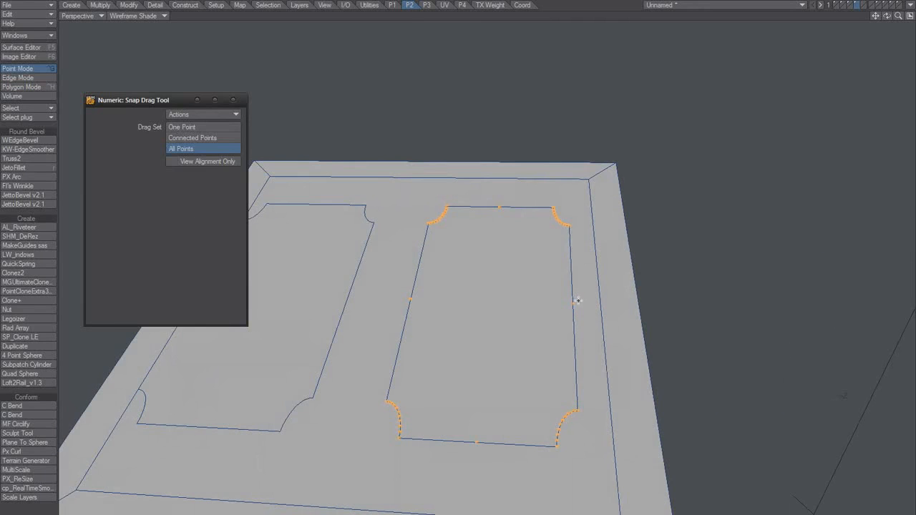
alt+drag(578, 300, 599, 302)
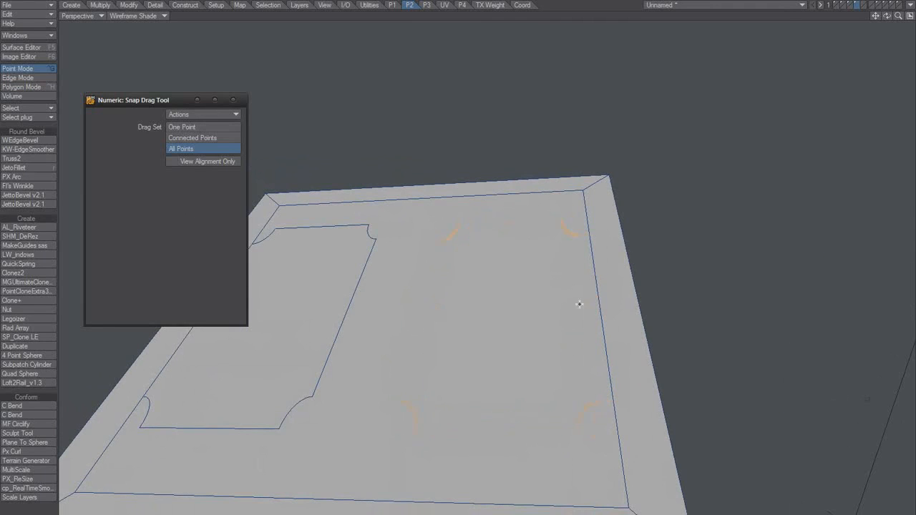
click(142, 16)
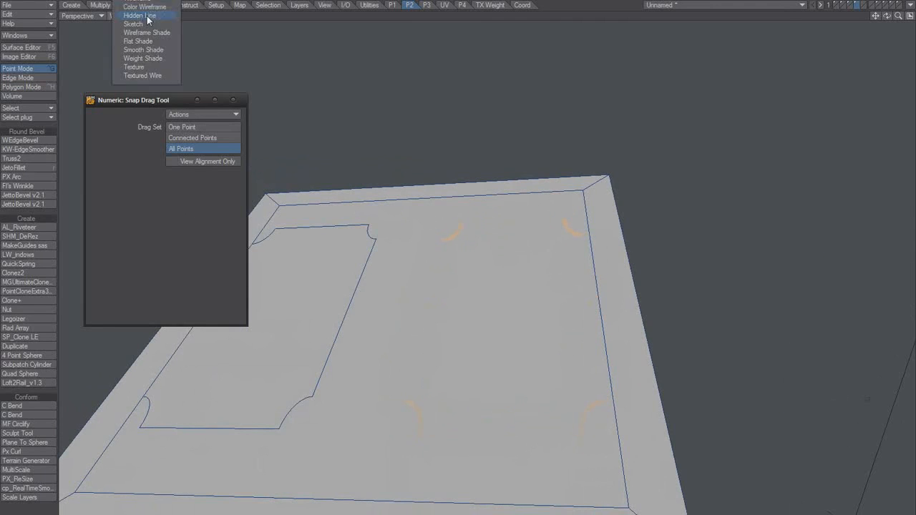
click(153, 7)
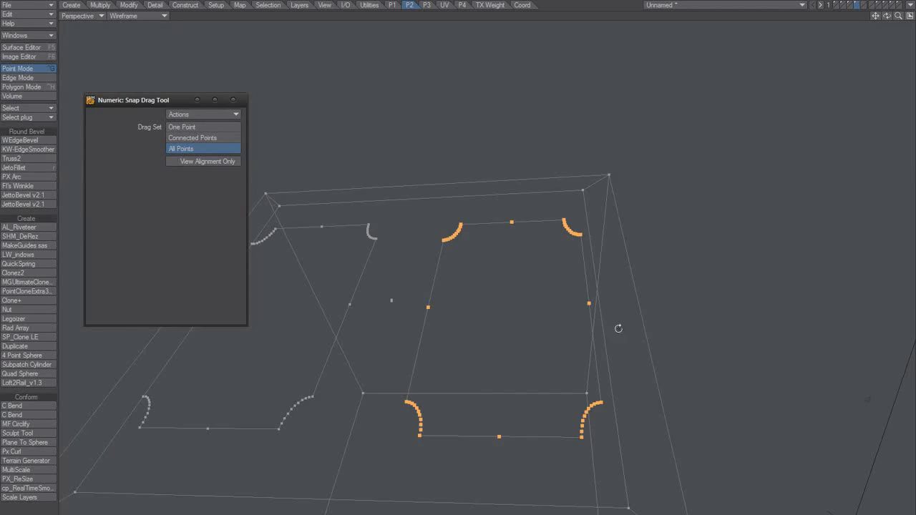
Exit Snap Drag, add a midpoint to the inset edge beside the duplicate notched polygon, and select that point
alt+drag(618, 327, 601, 347)
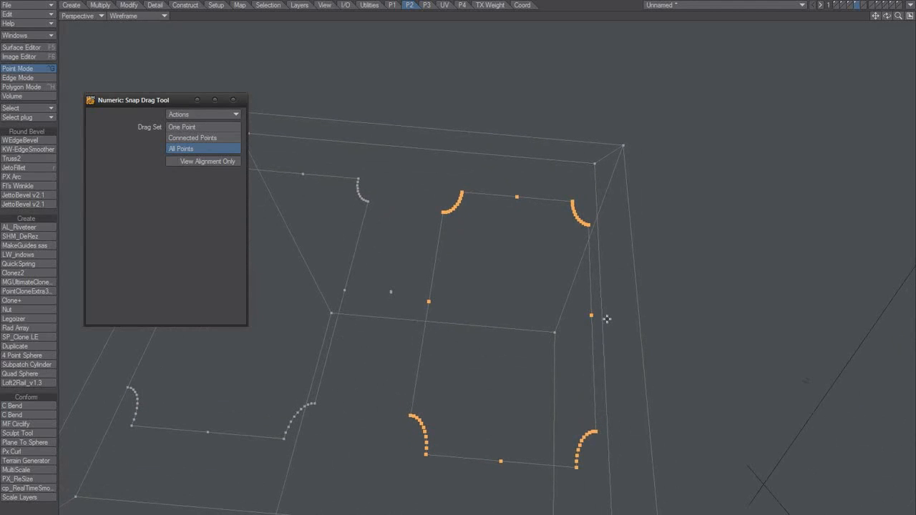
mouse_move(607, 344)
alt+mouse_down()
mouse_move(603, 322)
mouse_move(602, 337)
alt+mouse_up()
key(space)
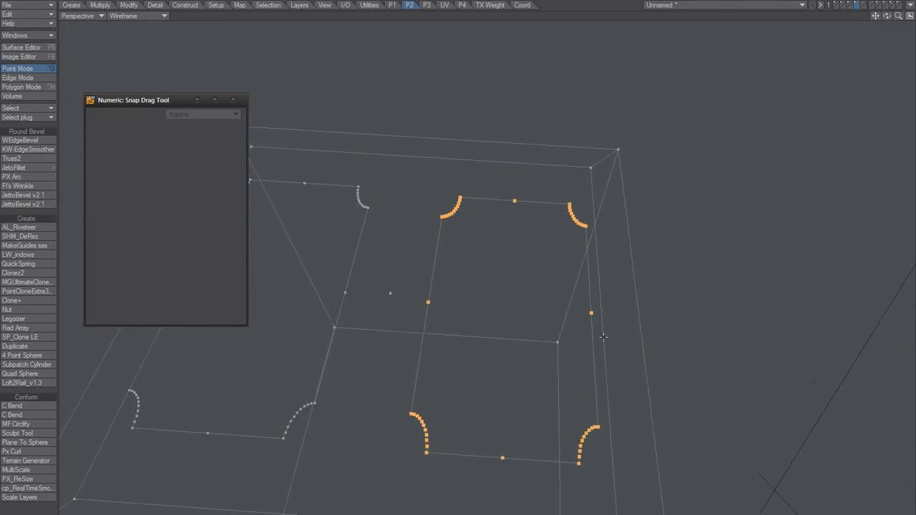
key(space)
click(601, 347)
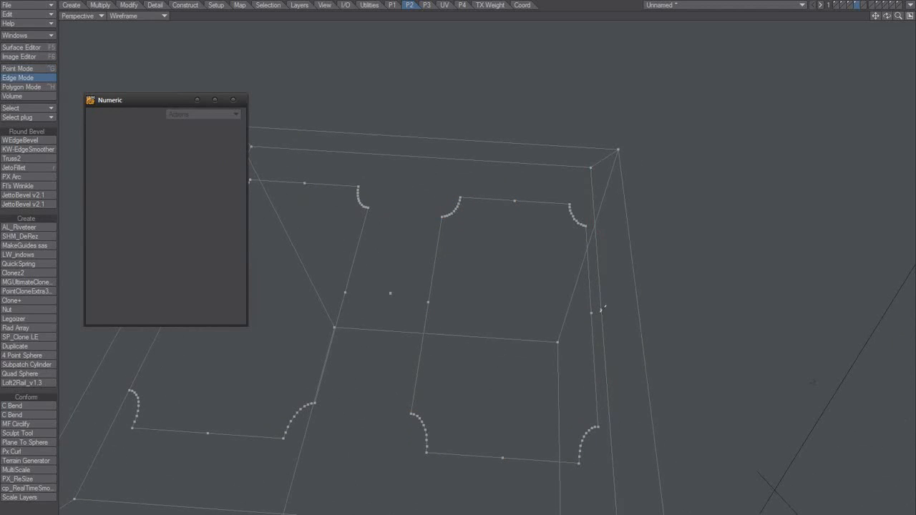
mouse_move(606, 308)
alt+mouse_down()
mouse_move(611, 317)
mouse_move(599, 307)
alt+mouse_up()
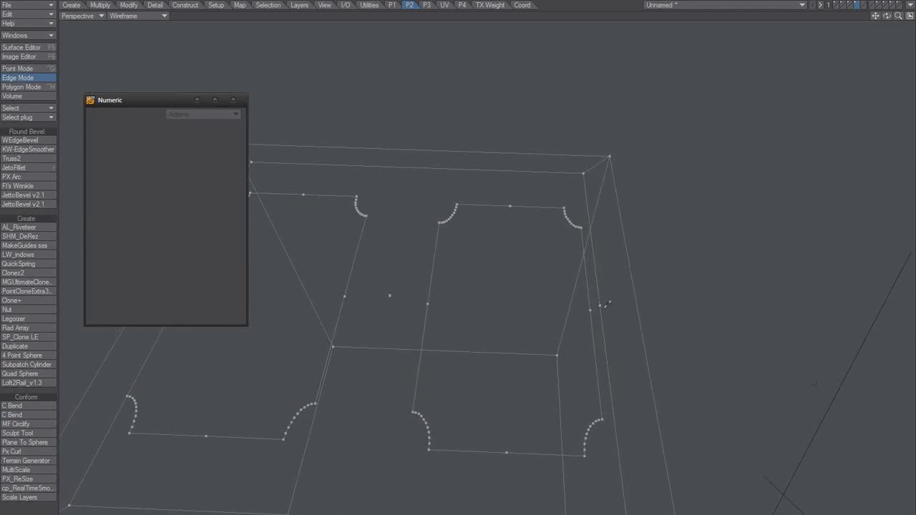
key(ctrl+g)
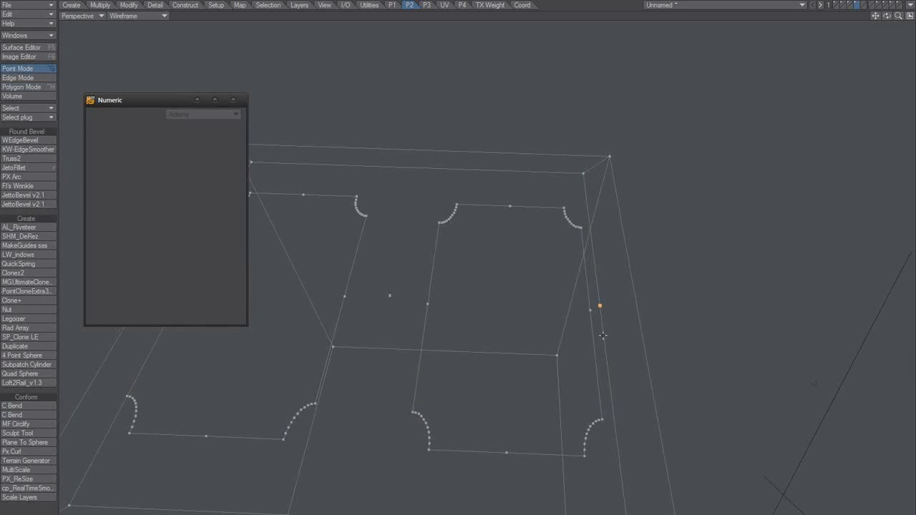
Select the duplicate notched polygon, try snapping its side midpoint toward the inset edge's midpoint with Snap Drag, and restore Wireframe Shade
key(ctrl+j)
key(ctrl+h)
click(594, 347)
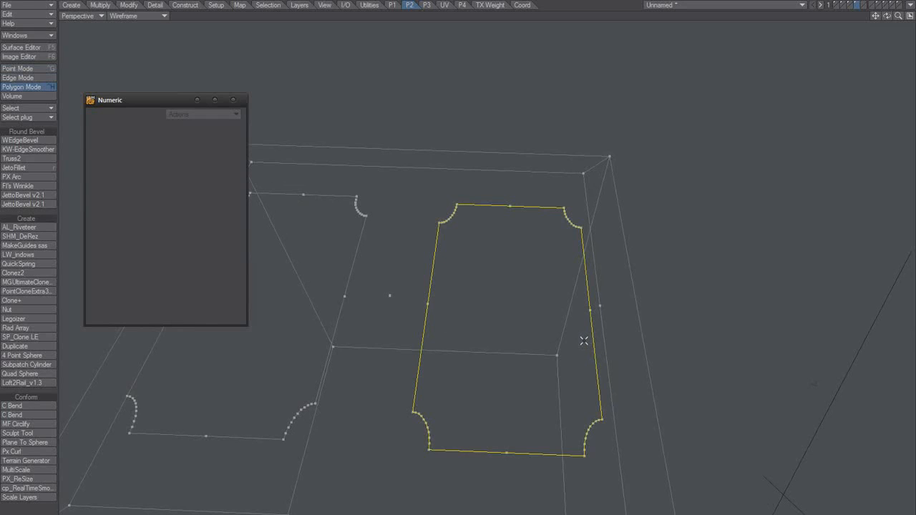
key(shift+g)
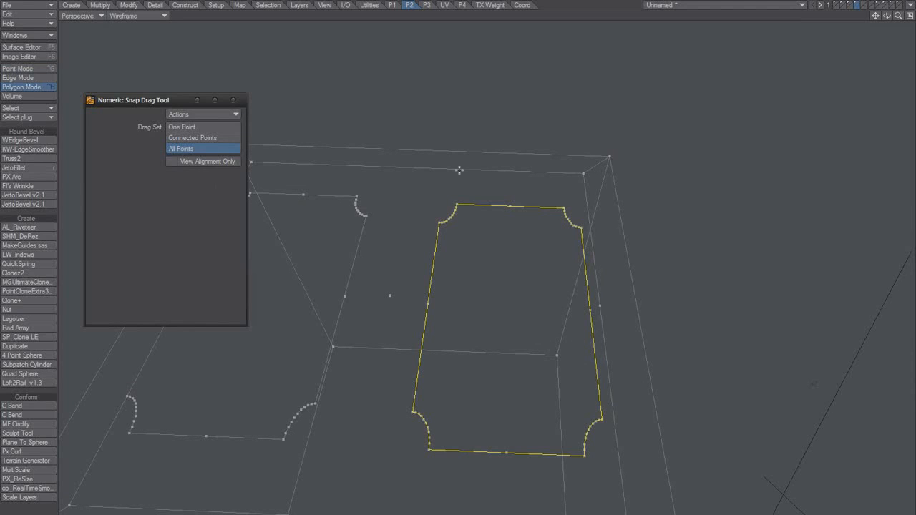
mouse_move(591, 310)
mouse_down()
mouse_move(599, 305)
mouse_move(589, 307)
mouse_up()
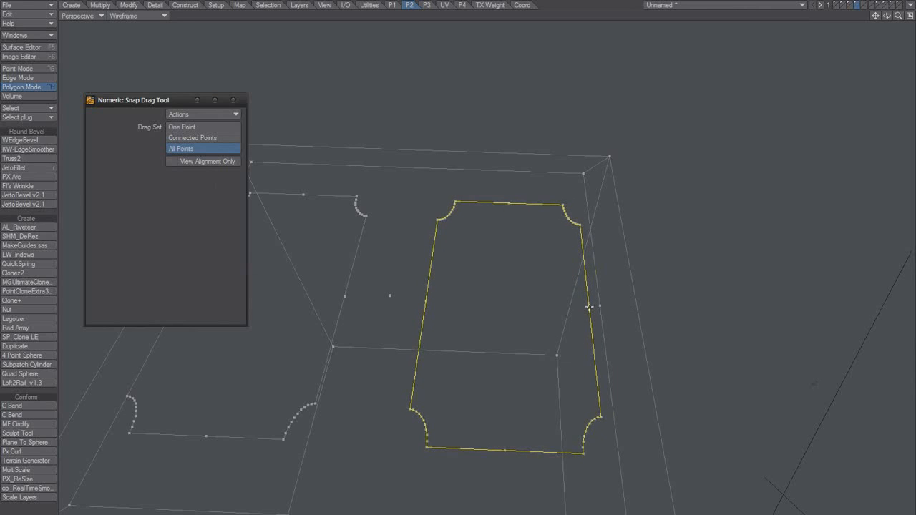
click(146, 15)
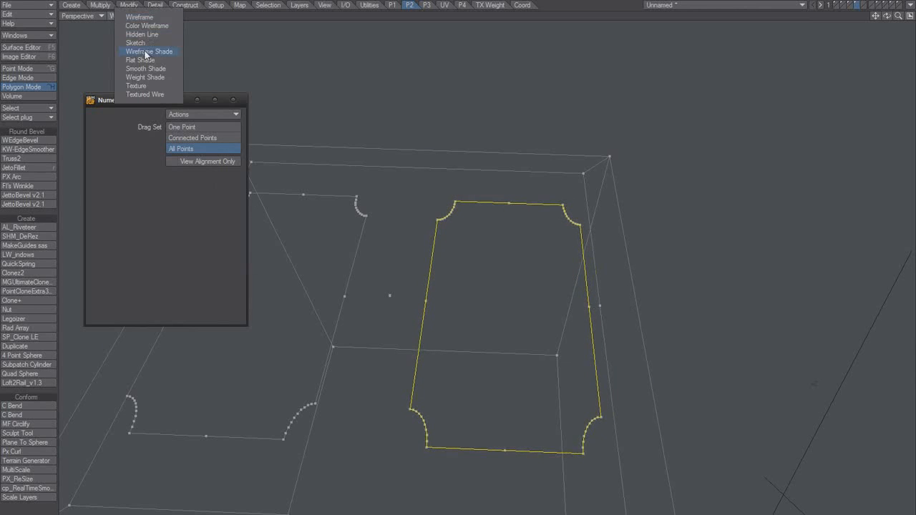
click(146, 52)
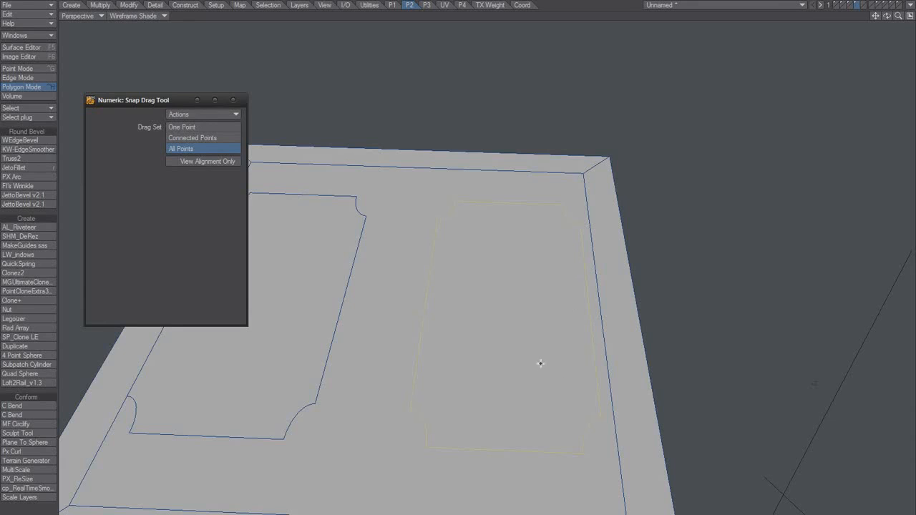
Move the duplicate notched polygon closer to the neighbouring inset edge and nudge it by its side midpoint with Snap Drag
key(space)
key(t)
drag(512, 283, 513, 268)
key(space)
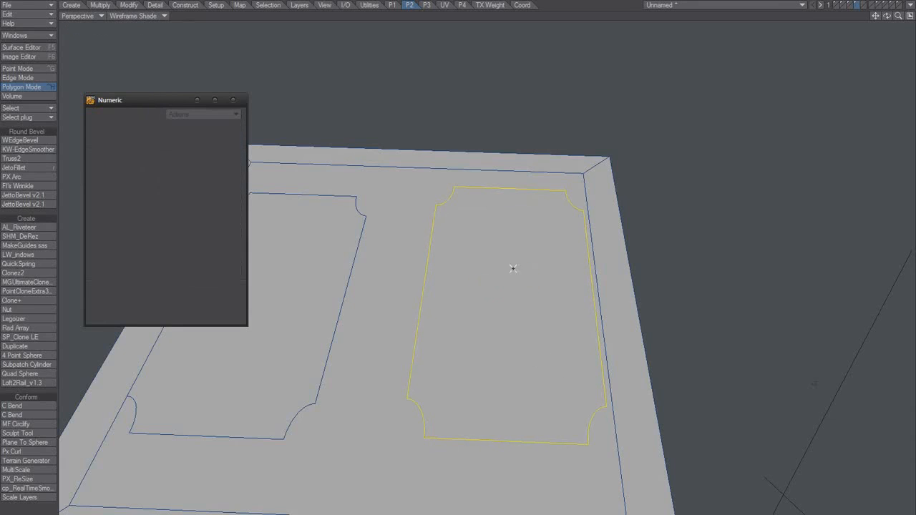
key(shift+g)
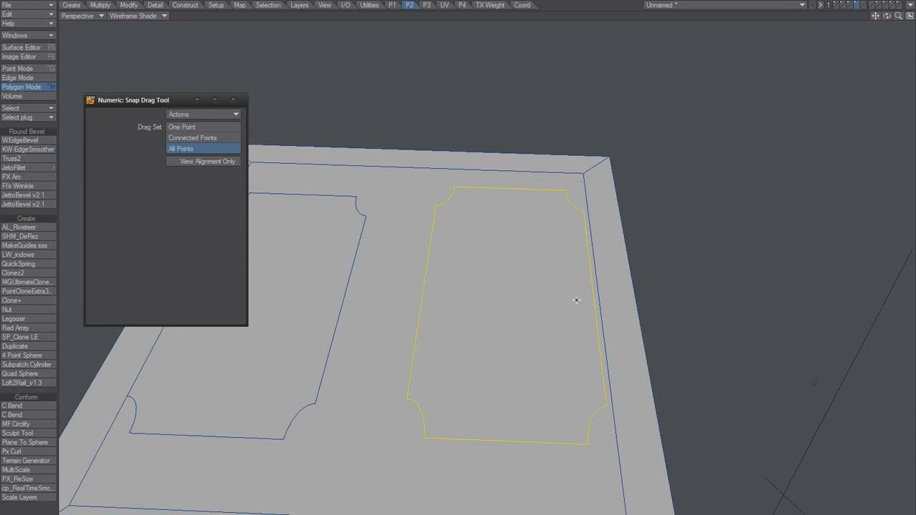
mouse_move(591, 294)
mouse_down()
mouse_move(595, 300)
mouse_move(598, 288)
mouse_move(599, 314)
mouse_move(600, 294)
mouse_move(598, 317)
mouse_move(596, 301)
mouse_up()
Snap all the duplicate polygon's points by its side midpoint onto the inset edge's midpoint in Wireframe display, and restore Wireframe Shade
key(ctrl+g)
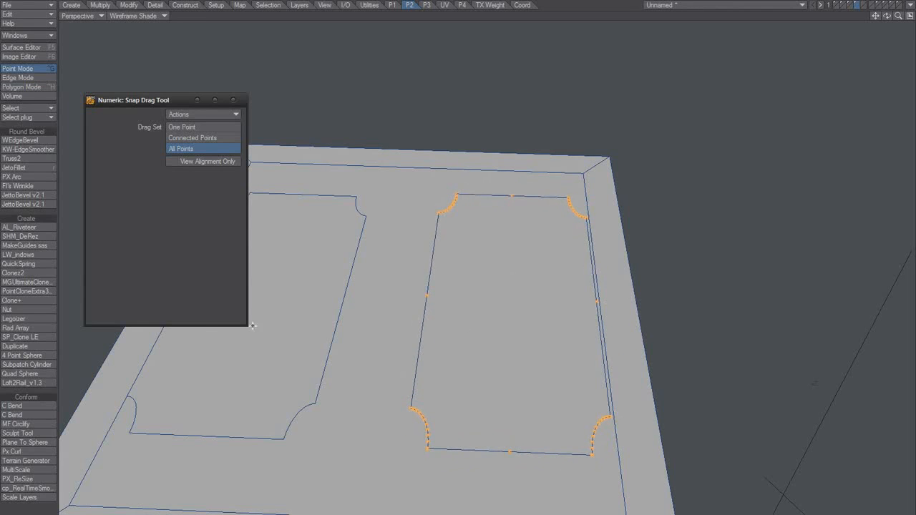
click(137, 16)
click(149, 6)
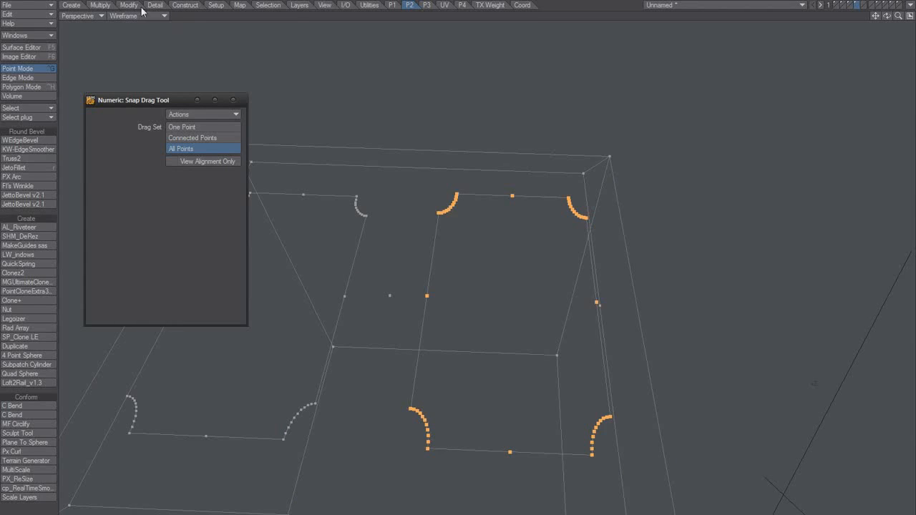
drag(598, 306, 598, 307)
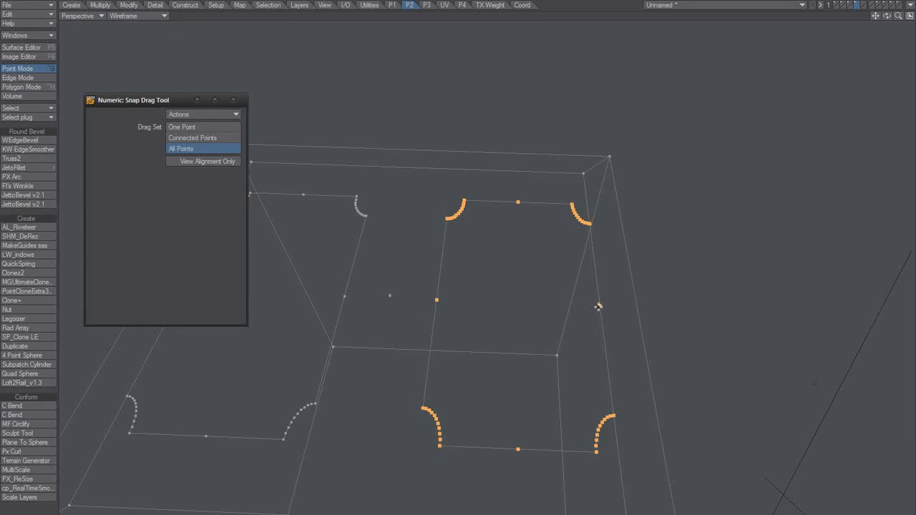
click(129, 15)
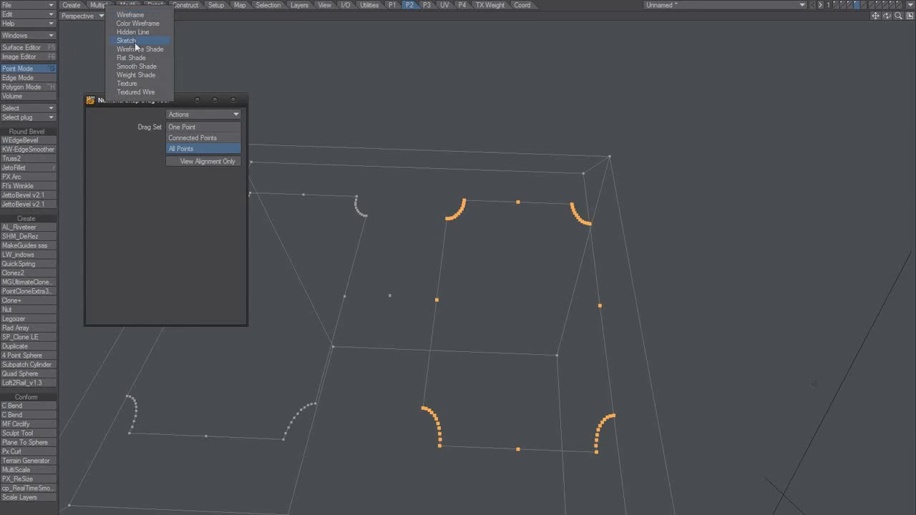
click(136, 52)
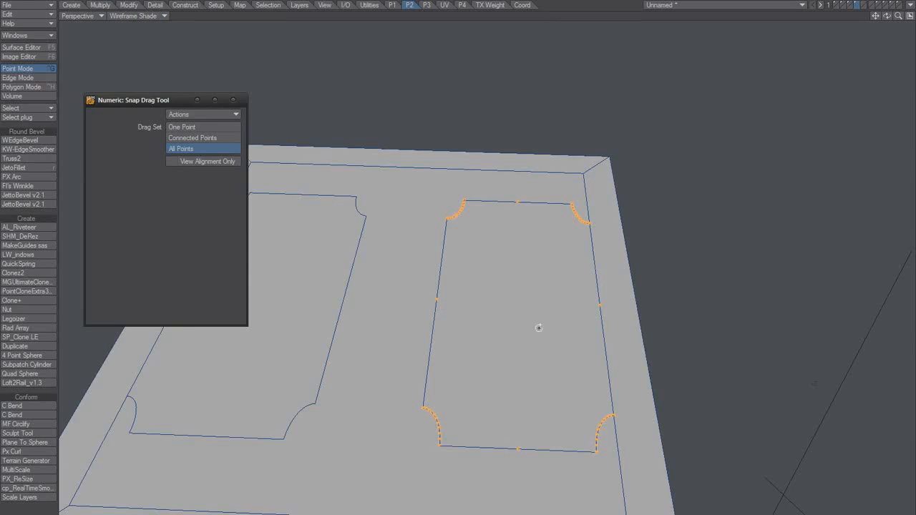
mouse_move(538, 327)
middle_down()
mouse_move(442, 301)
mouse_move(542, 343)
middle_up()
alt+drag(417, 358, 461, 357)
key(space)
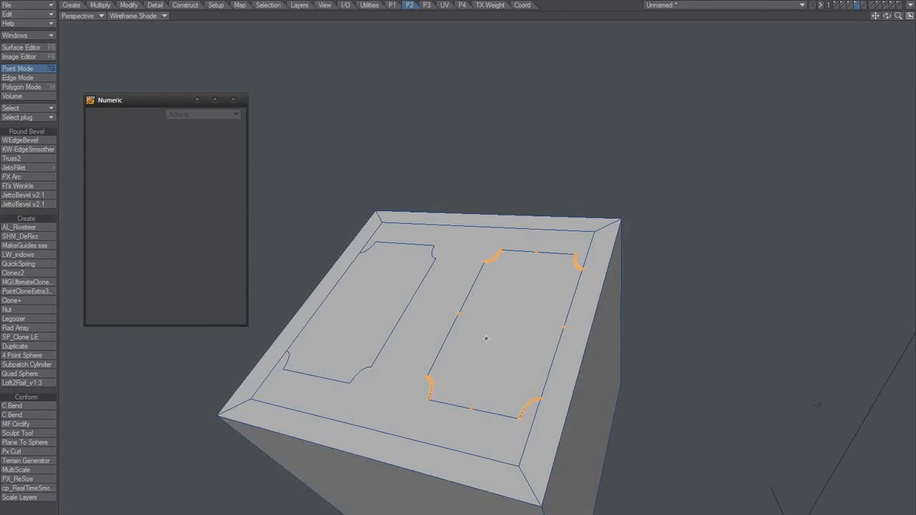
Select the inset face with its four surrounding border polygons and merge them into a single cube face
key(slash)
alt+drag(560, 278, 420, 303)
key(ctrl+h)
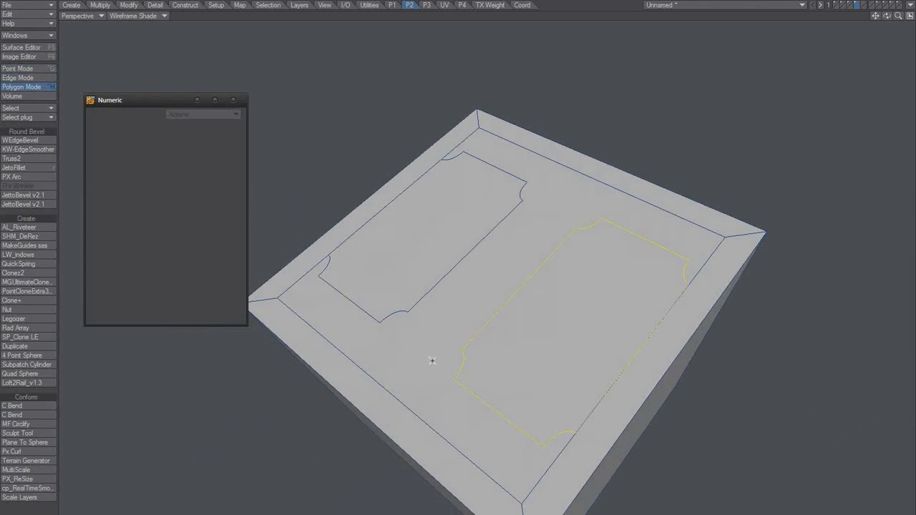
click(438, 344)
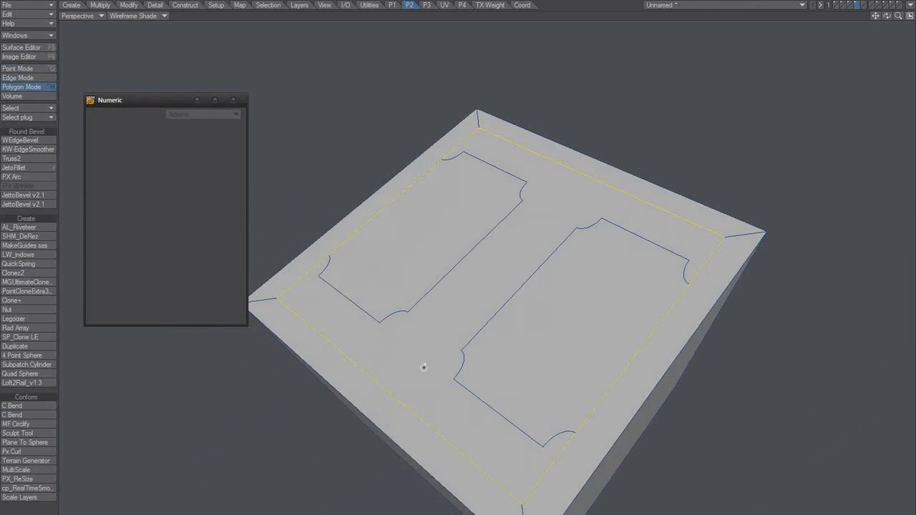
key(/)
drag(458, 465, 551, 485)
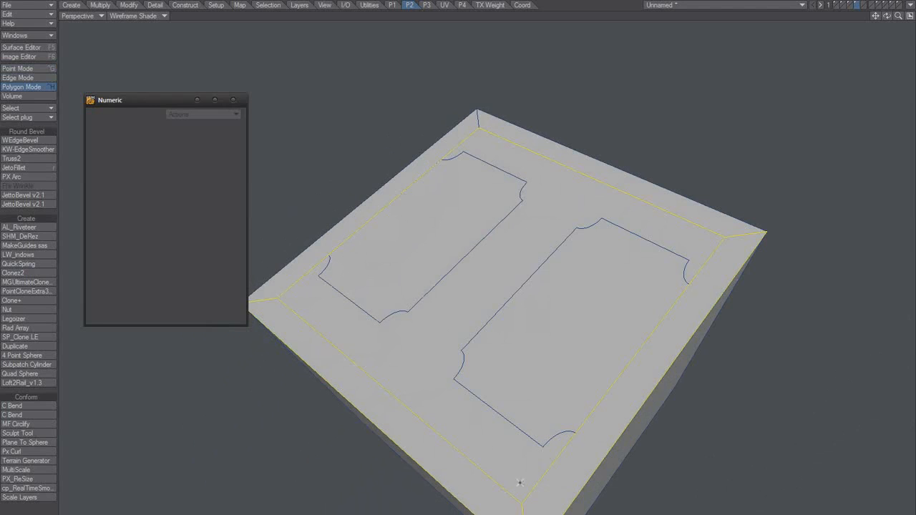
key(/)
click(453, 340)
key(shift+])
mouse_move(411, 376)
alt+mouse_down()
mouse_move(453, 376)
mouse_move(420, 368)
alt+mouse_up()
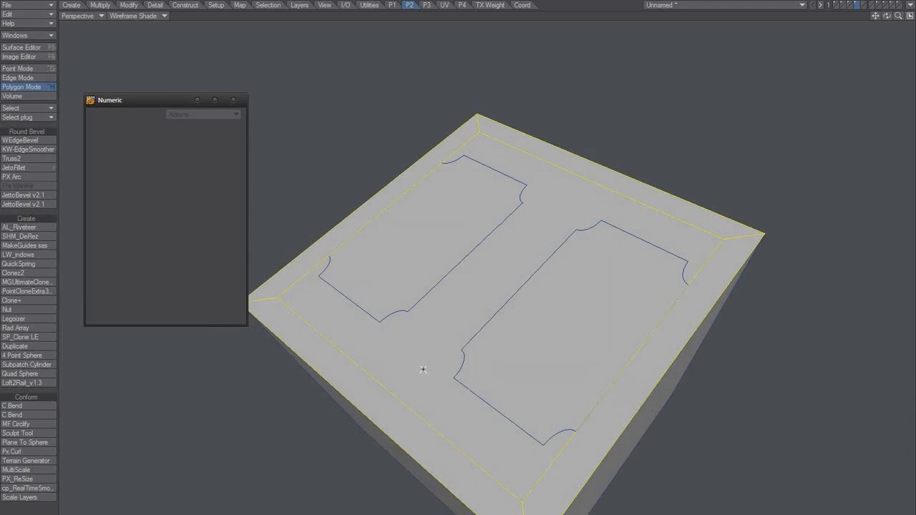
key(shift+z)
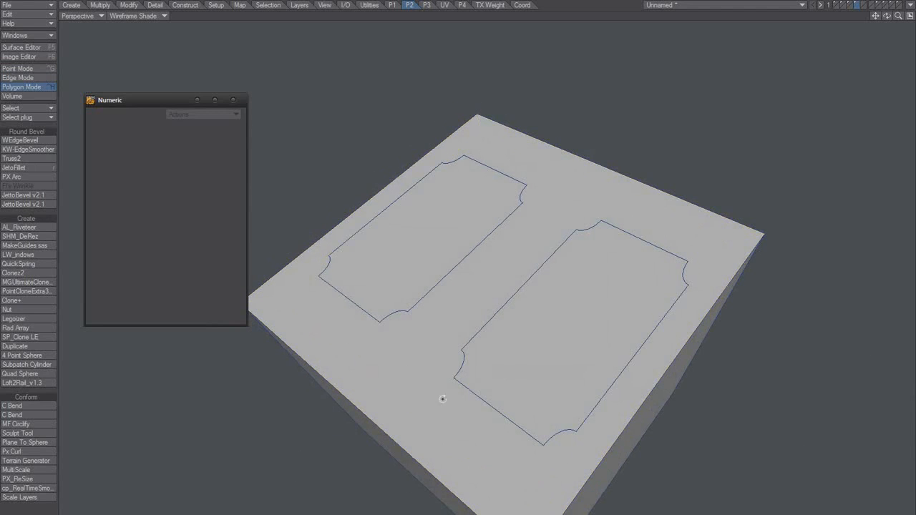
Check edge selection along the cube face's outer edge and the nearby notched polygon's long side
alt+drag(442, 399, 452, 187)
key(space)
key(space)
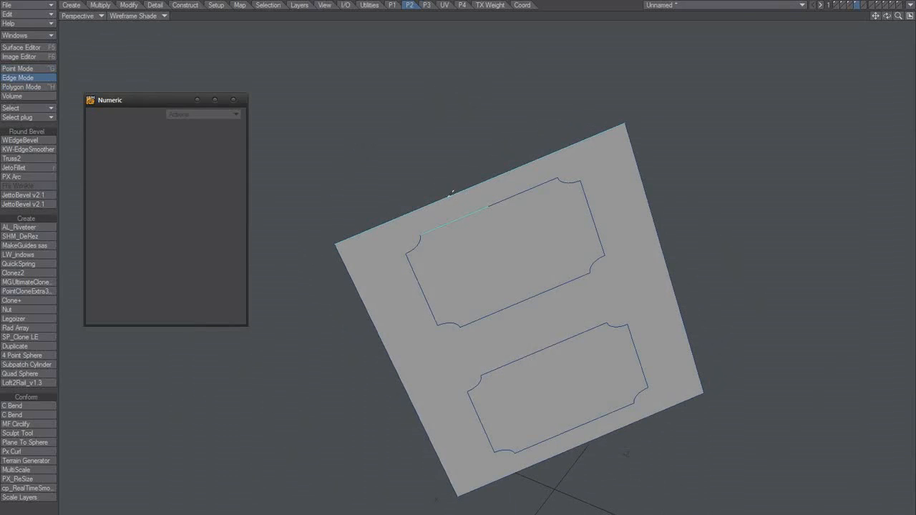
alt+drag(471, 276, 446, 303)
key(ctrl+g)
key(ctrl+h)
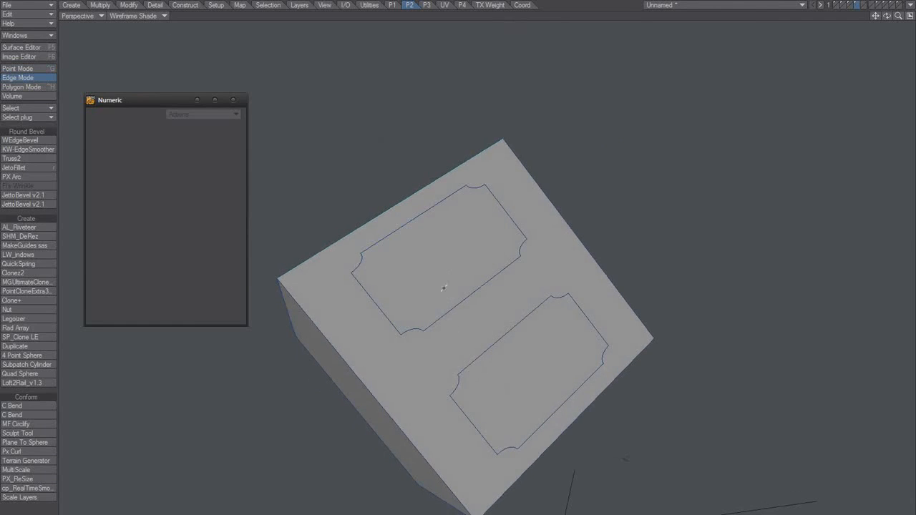
Test-select the notched polygons and the merged cube face, clearing each selection
key(ctrl+j)
click(437, 285)
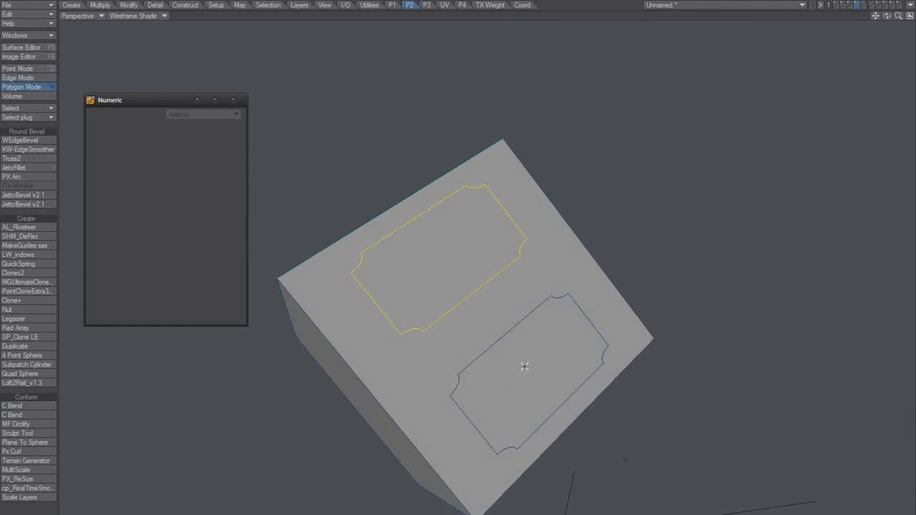
shift+click(533, 377)
key(slash)
click(472, 375)
shift+click(421, 305)
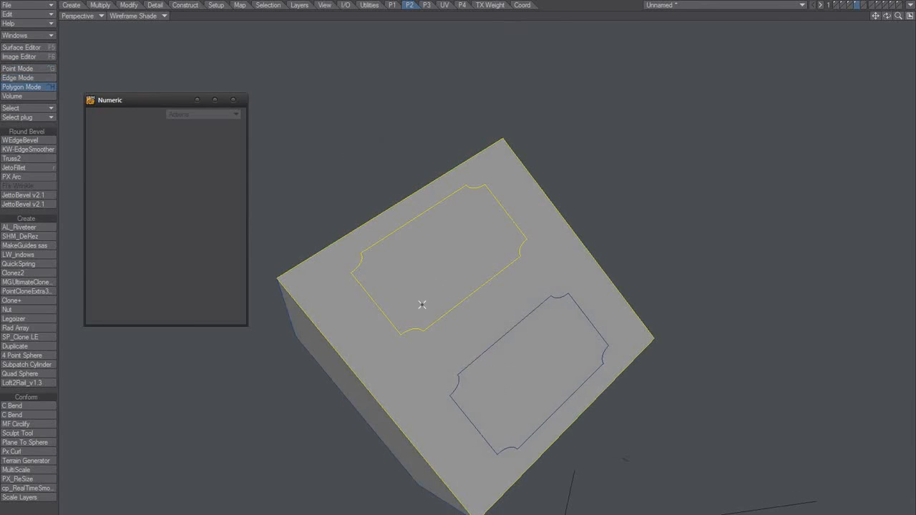
key(slash)
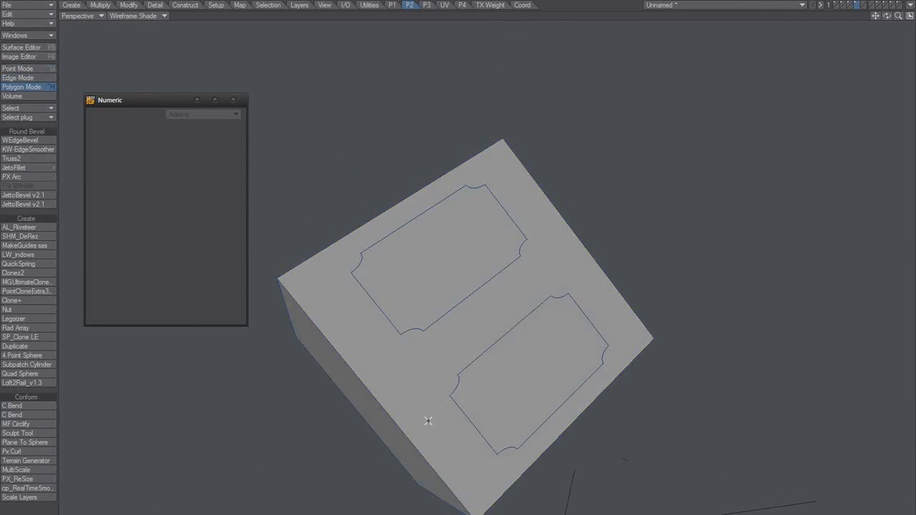
Select both notched polygons and delete them from the cube's face
alt+drag(428, 421, 542, 355)
click(542, 355)
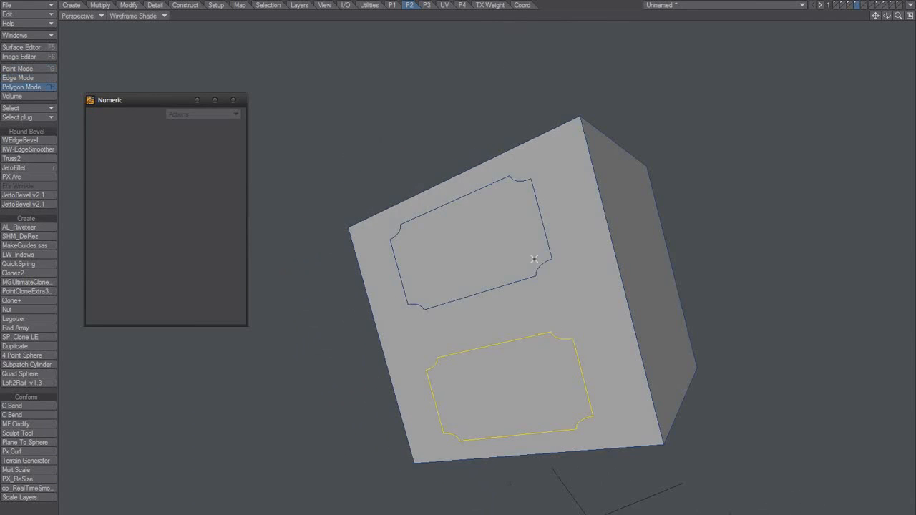
shift+click(535, 259)
key(Delete)
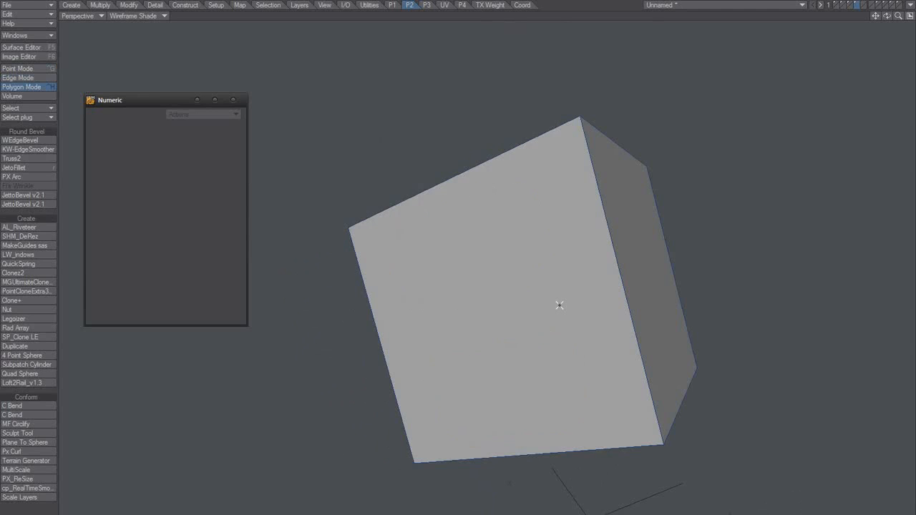
Select the three stray points left across the middle of the cube's face and delete them
key(ctrl+g)
mouse_move(473, 136)
right_down()
mouse_move(452, 401)
mouse_move(537, 331)
right_up()
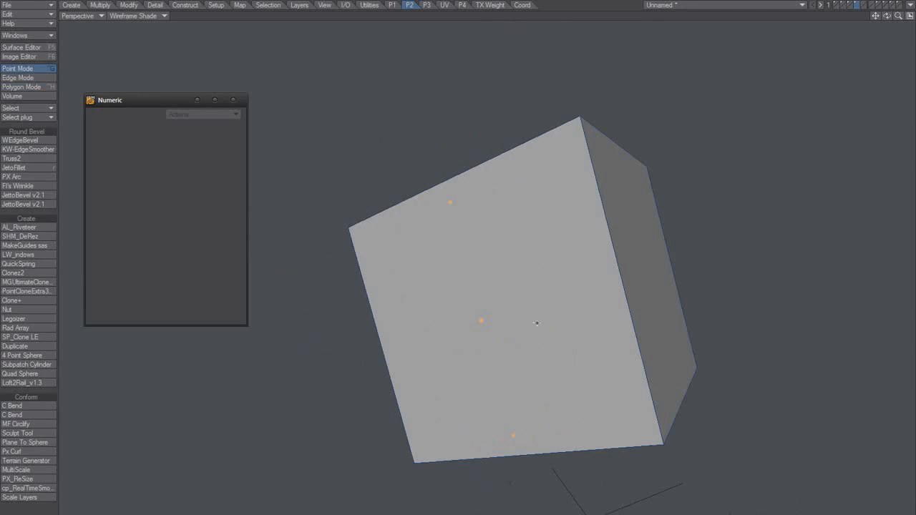
key(Delete)
alt+drag(433, 374, 460, 372)
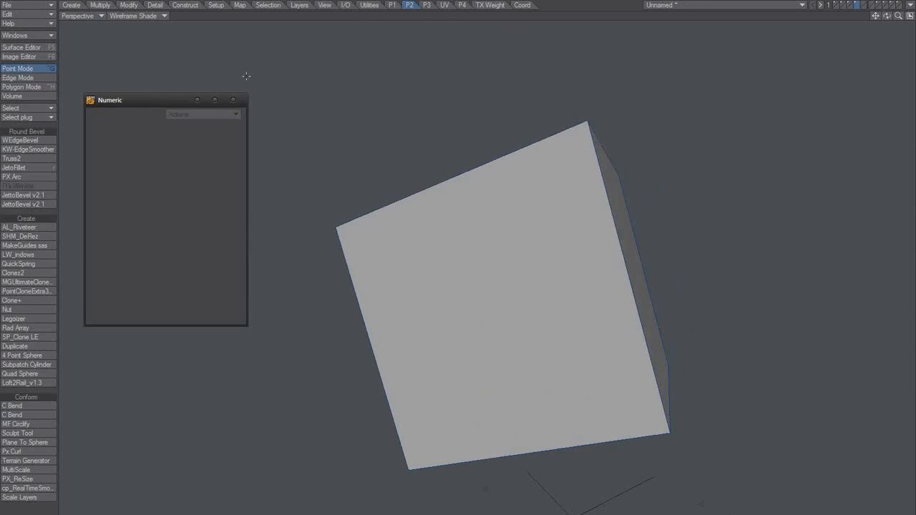
Select the four stray points near the face's corners in Wireframe display, delete them, and return to Wireframe Shade
click(156, 16)
click(159, 6)
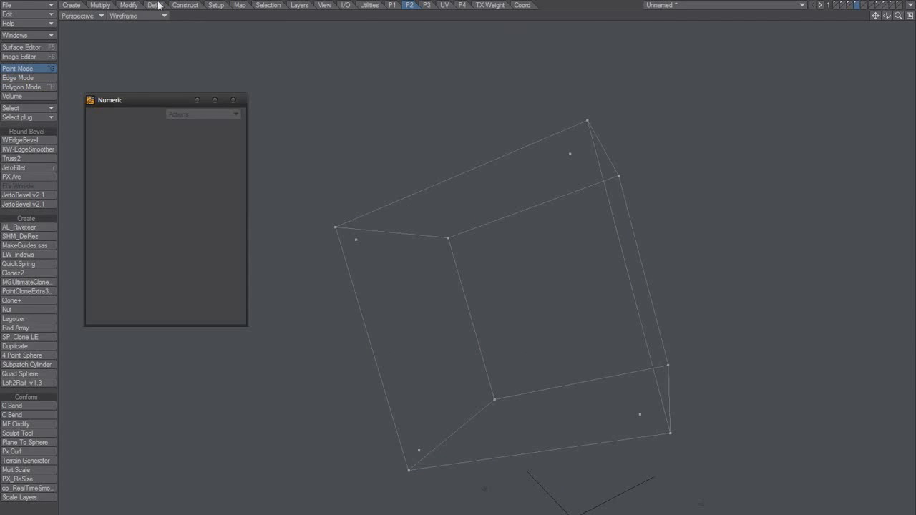
mouse_move(375, 228)
right_down()
mouse_move(317, 365)
mouse_move(429, 464)
right_up()
click(639, 414)
click(569, 154)
click(589, 153)
click(141, 16)
click(139, 48)
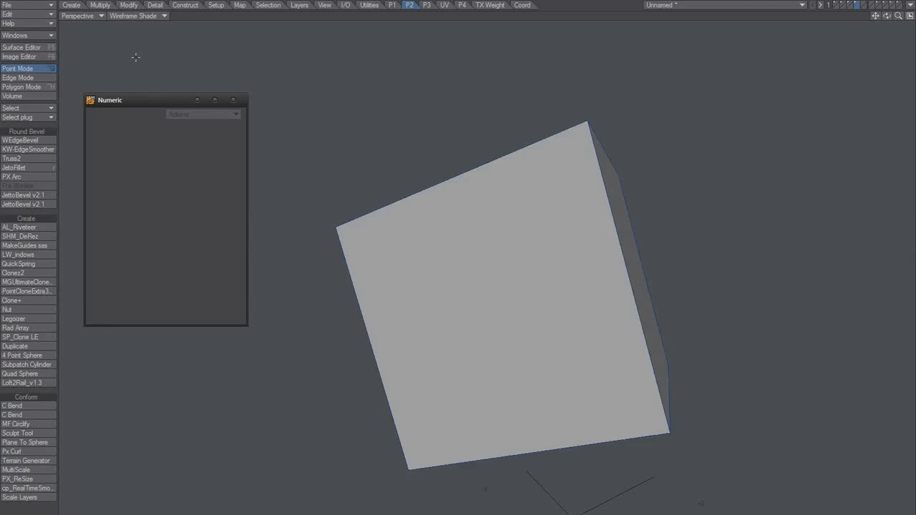
Select the cube's front face and convert the selection to its four corner points
mouse_move(491, 303)
alt+mouse_down()
mouse_move(650, 350)
mouse_move(593, 292)
alt+mouse_up()
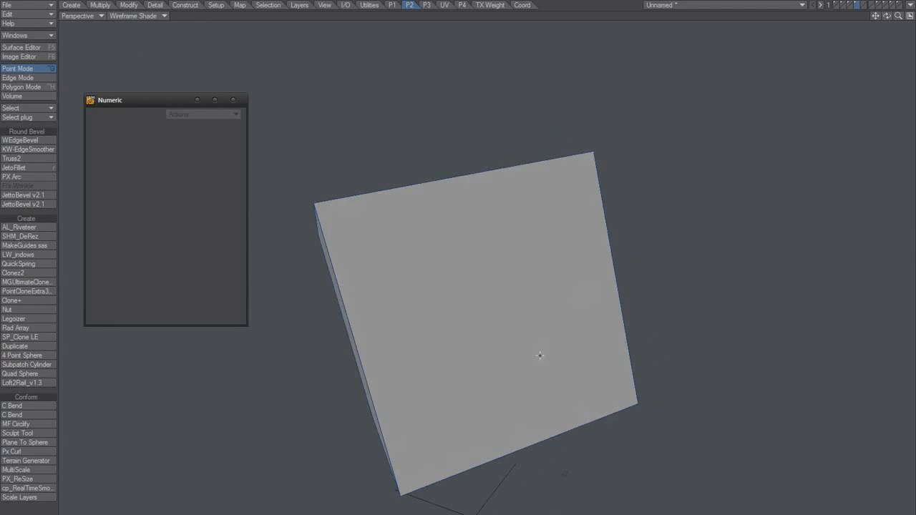
mouse_move(497, 374)
alt+mouse_down()
mouse_move(536, 368)
mouse_move(505, 351)
mouse_move(466, 385)
mouse_move(520, 436)
mouse_move(494, 374)
alt+mouse_up()
key(h)
click(466, 329)
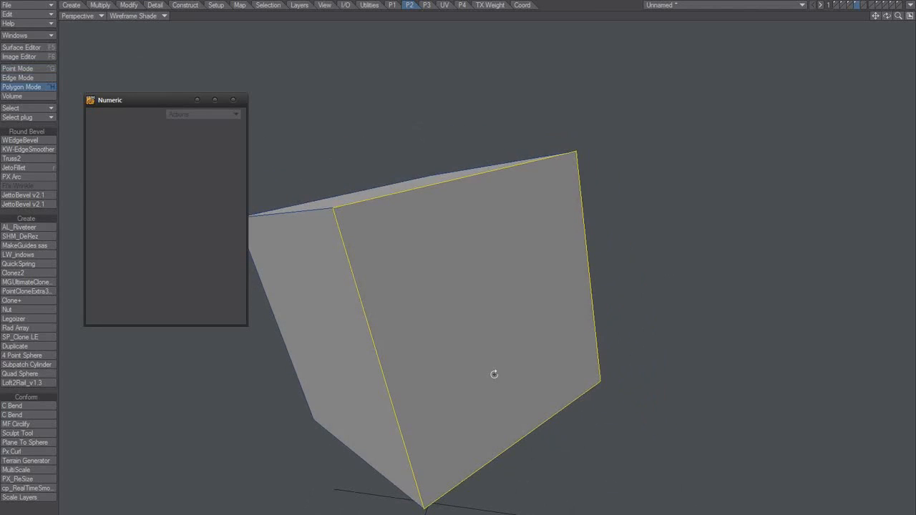
scroll(488, 333, down, 2)
alt+drag(470, 330, 417, 315)
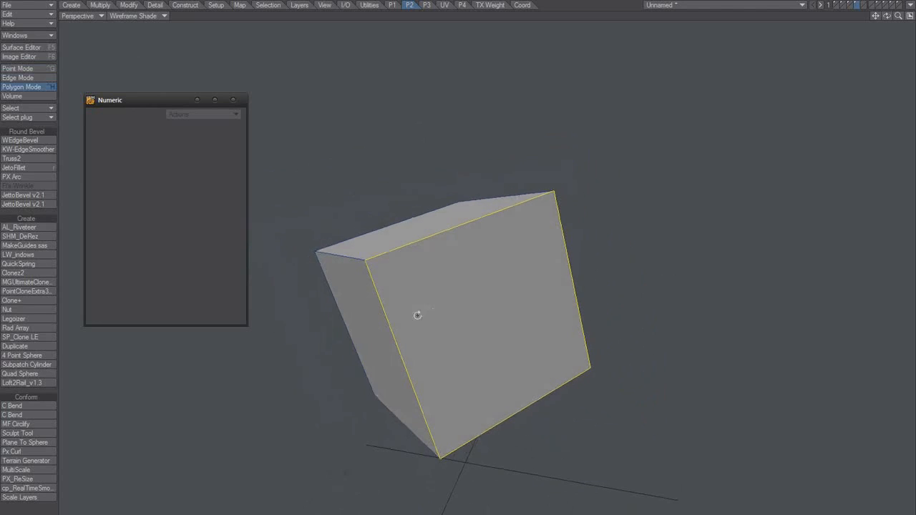
alt+drag(458, 373, 494, 362)
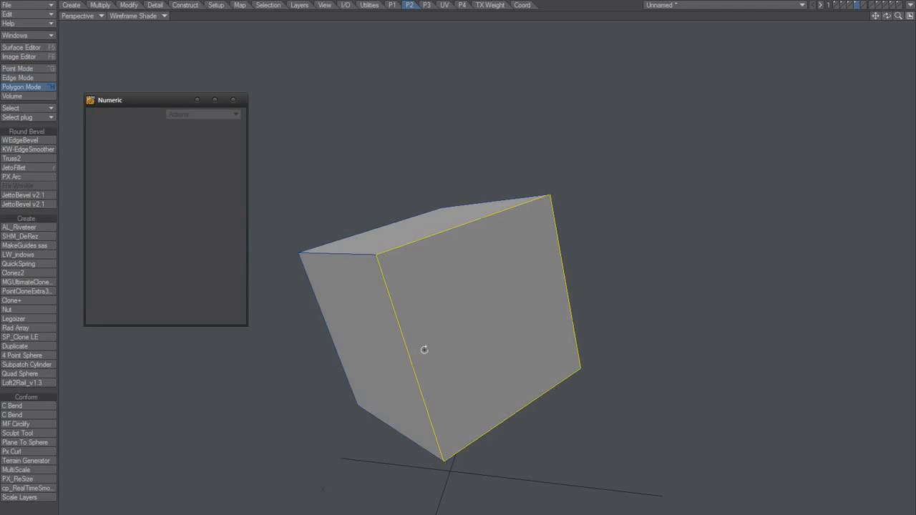
key(ctrl+g)
Apply JetoFillet to the corner points with 20 segments and the Maximum radius option to form a circle on the face
key(r)
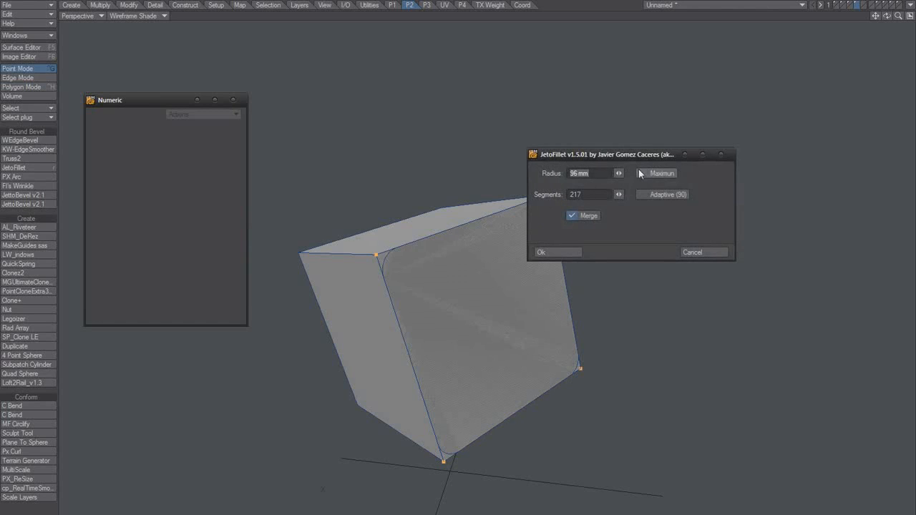
drag(619, 154, 669, 103)
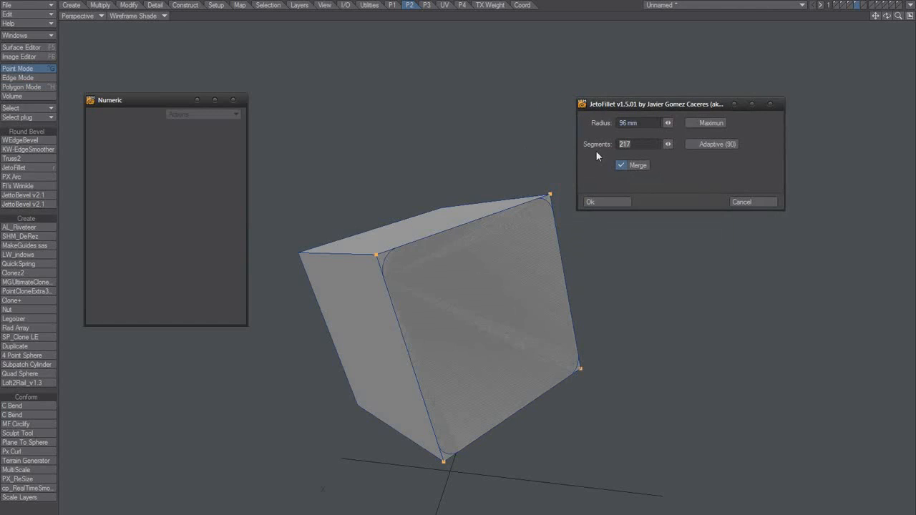
key(BackSpace)
key(BackSpace)
text(0)
key(Tab)
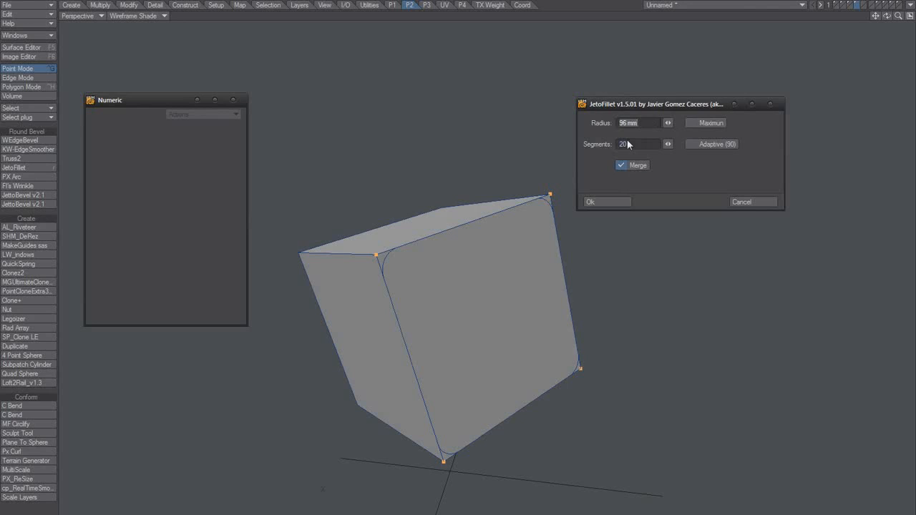
text(100)
click(696, 123)
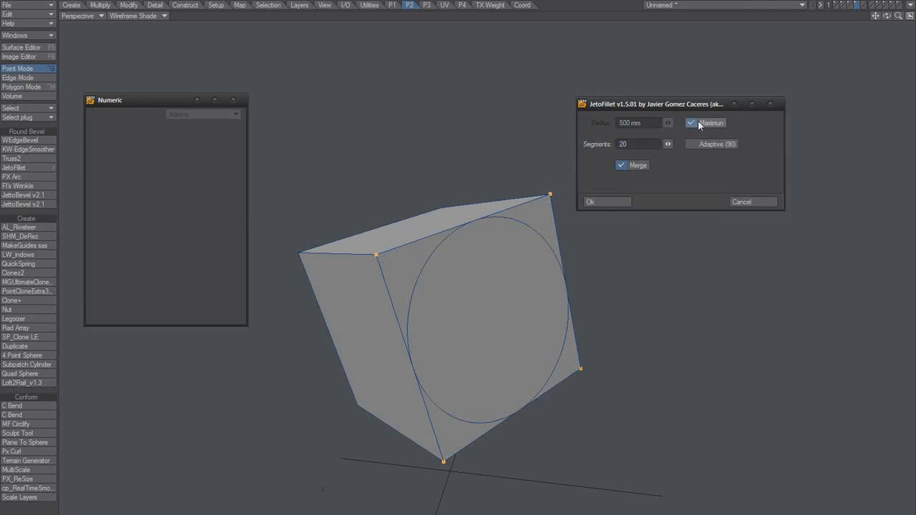
click(594, 202)
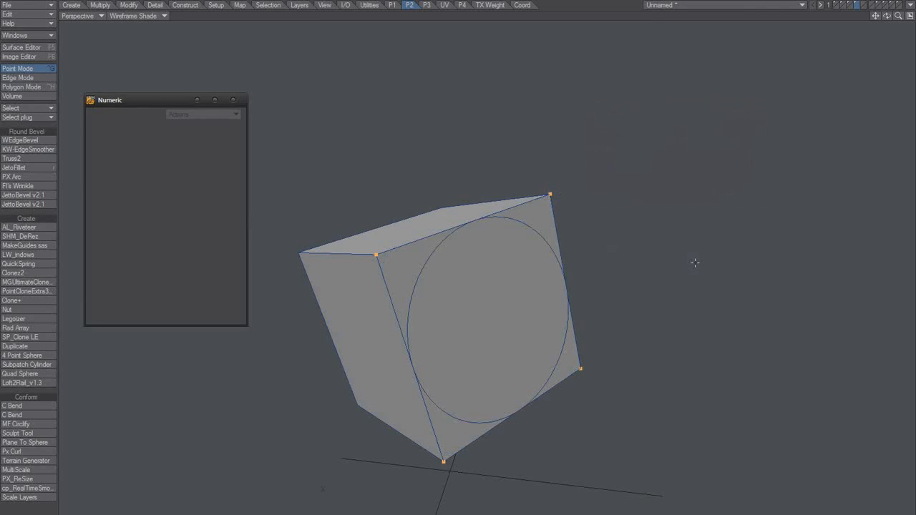
Select the circular polygon on the cube's face and scale it to 57% with the Size tool
key(slash)
key(space)
key(space)
click(523, 251)
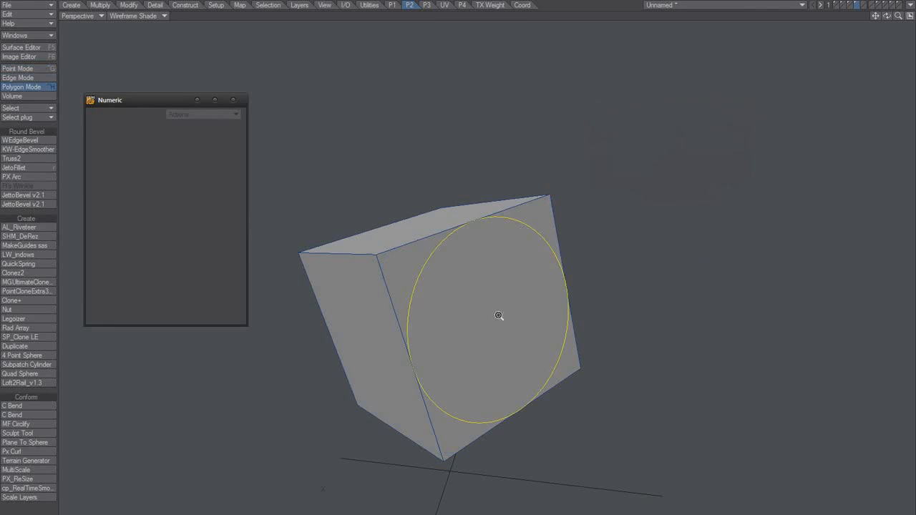
alt+drag(498, 316, 468, 326)
alt+drag(461, 380, 490, 327)
key(shift+h)
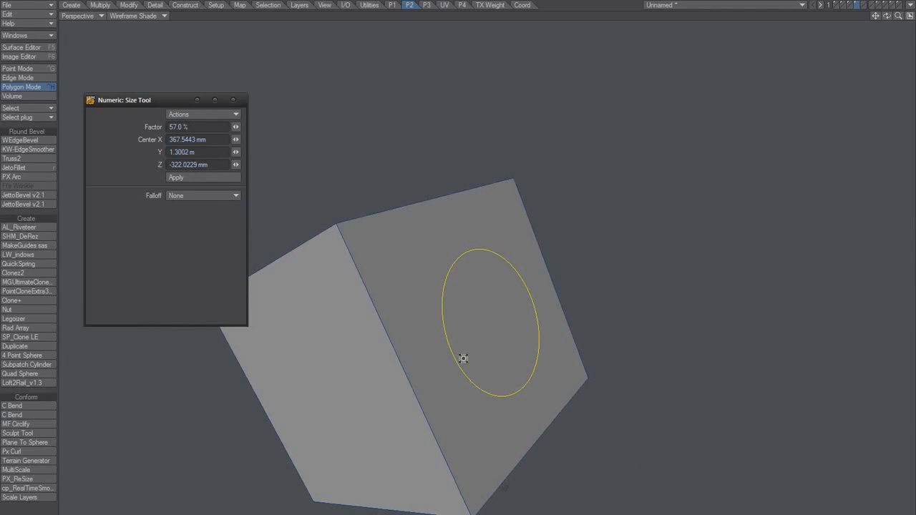
alt+drag(498, 374, 511, 341)
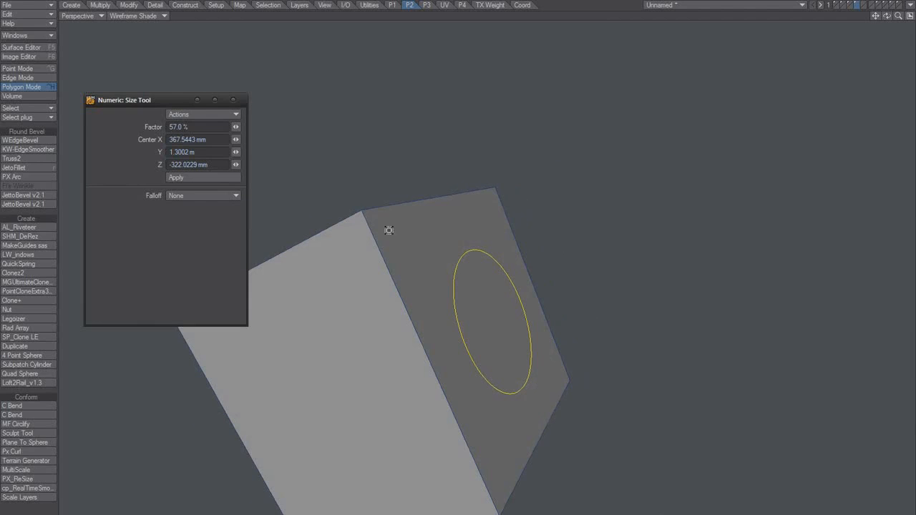
key(space)
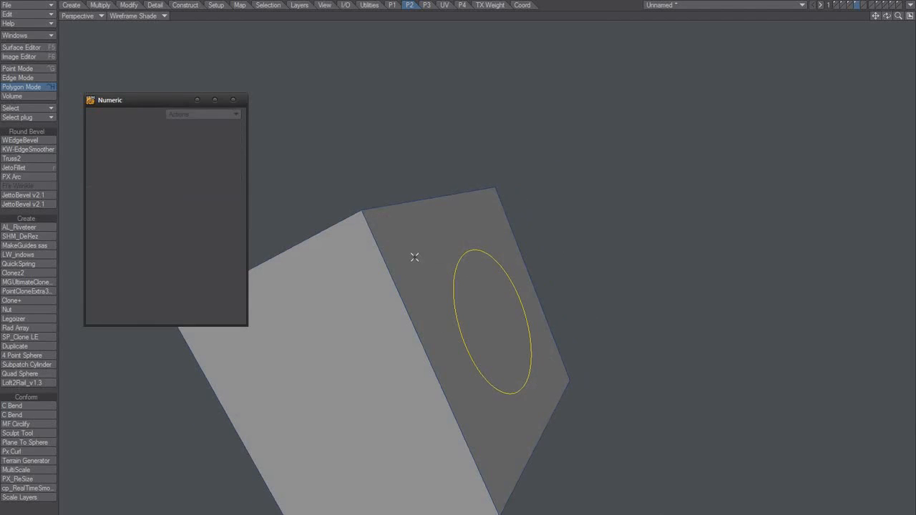
Add the surrounding cube face to the selection, deselect the circle, and convert the remaining selection to corner points
key(space)
key(ctrl+h)
click(415, 252)
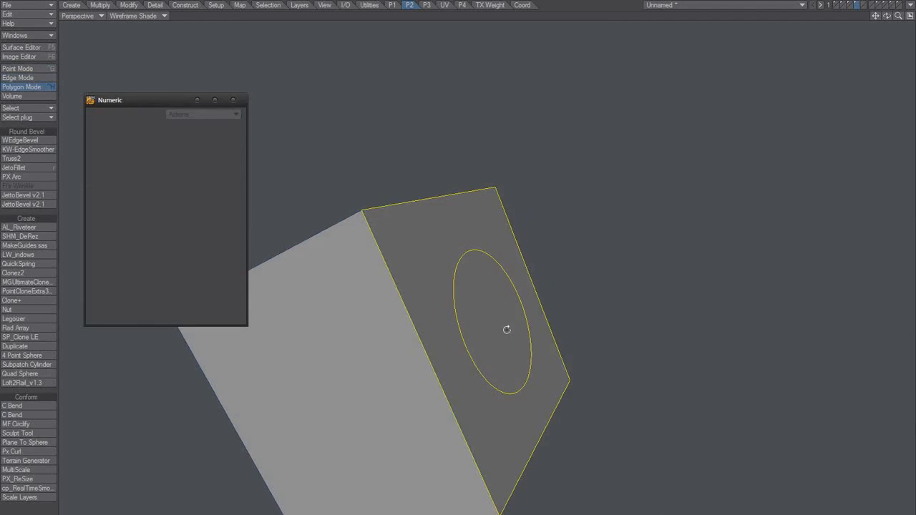
alt+drag(505, 327, 417, 389)
click(484, 344)
key(ctrl+g)
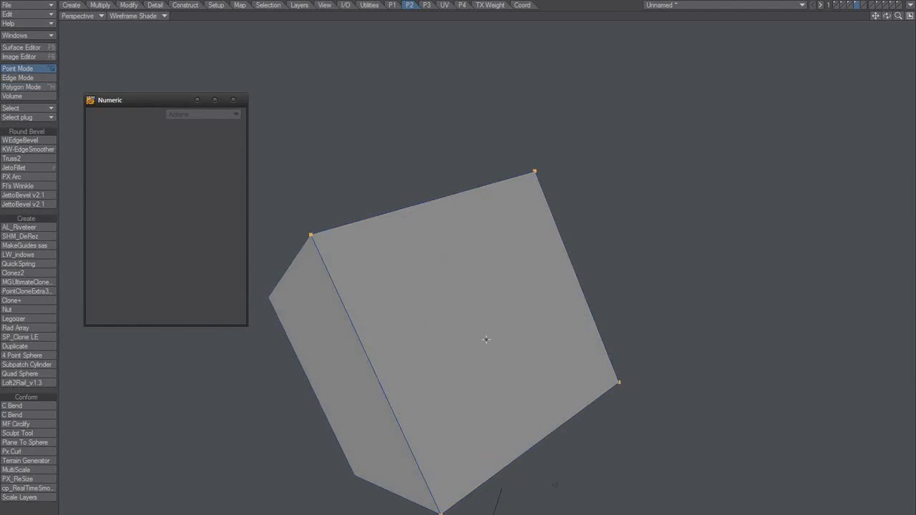
key(ctrl+h)
click(487, 339)
Step through the edit history to restore the scaled circle on the cube's face
key(ctrl+z)
key(ctrl+z)
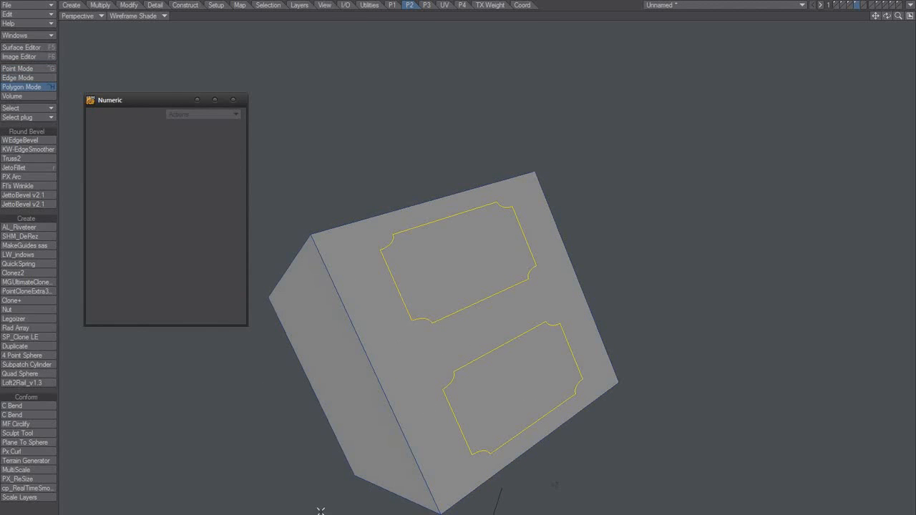
key(ctrl+z)
key(ctrl+z)
key(ctrl+z)
mouse_move(503, 360)
alt+mouse_down()
mouse_move(432, 334)
mouse_move(491, 378)
mouse_move(471, 363)
mouse_move(472, 403)
mouse_move(494, 384)
mouse_move(460, 374)
mouse_move(509, 362)
alt+mouse_up()
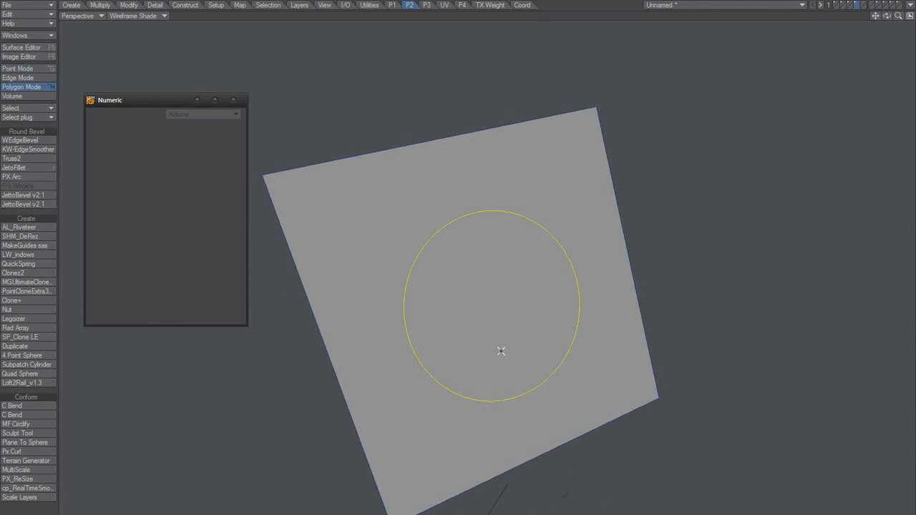
Try splitting the scaled circle into a fan of triangles around its centre, and undo the split
key(s)
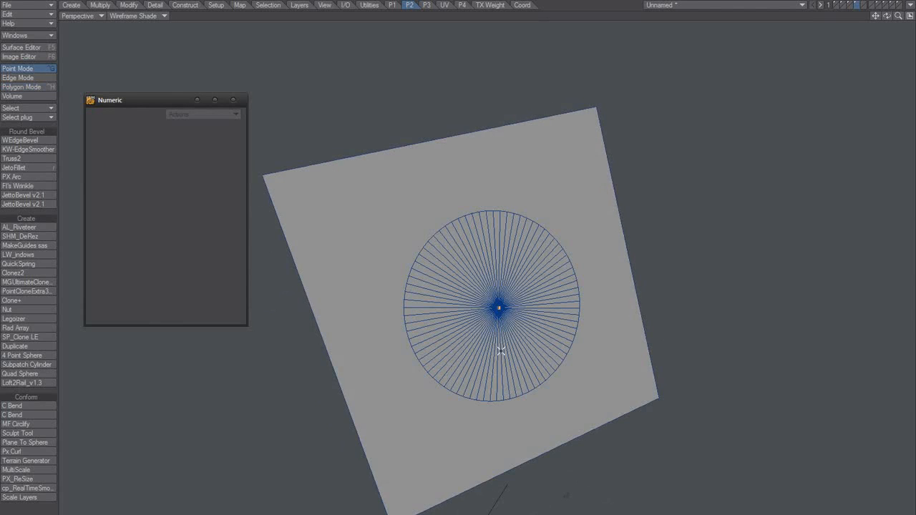
key(ctrl+z)
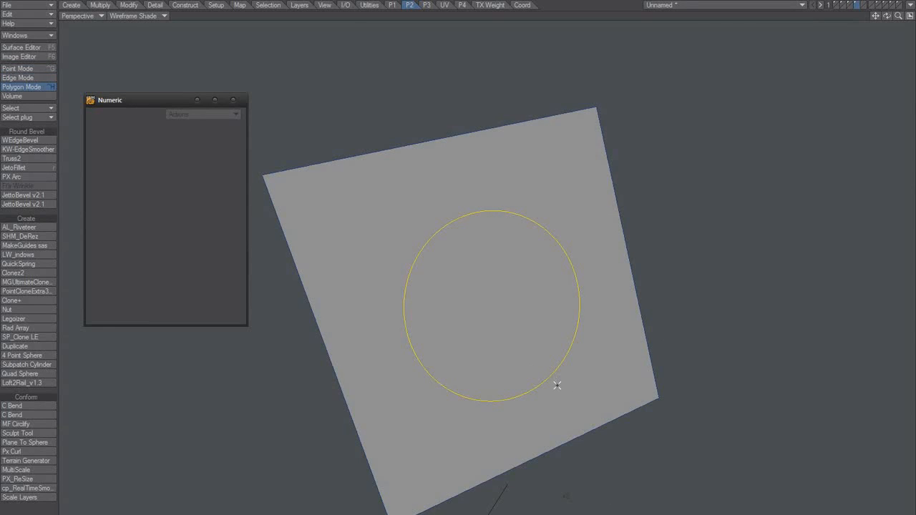
Delete the scaled circle and select the cube's front face
key(Delete)
key(space)
key(space)
key(space)
click(484, 316)
alt+drag(471, 384, 507, 399)
scroll(513, 383, down, 3)
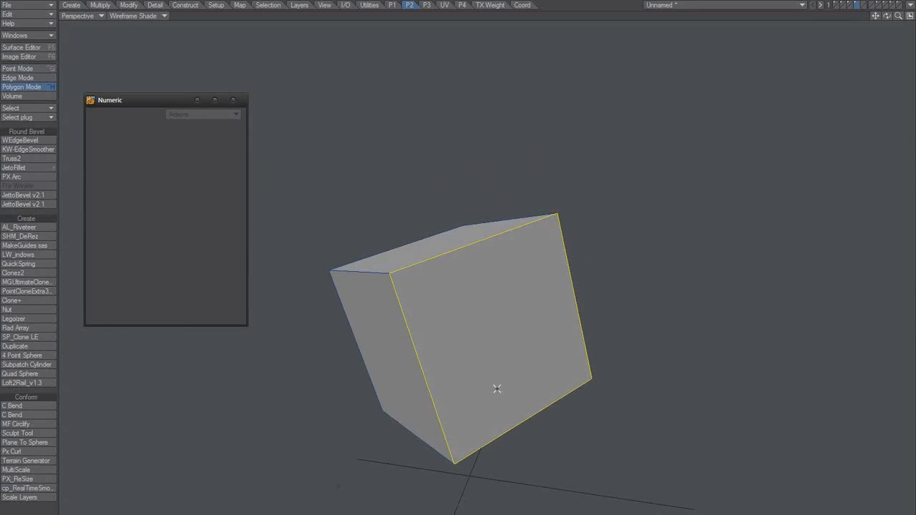
Convert the face selection to corner points and apply JetoFillet with 10 segments at maximum radius
key(space)
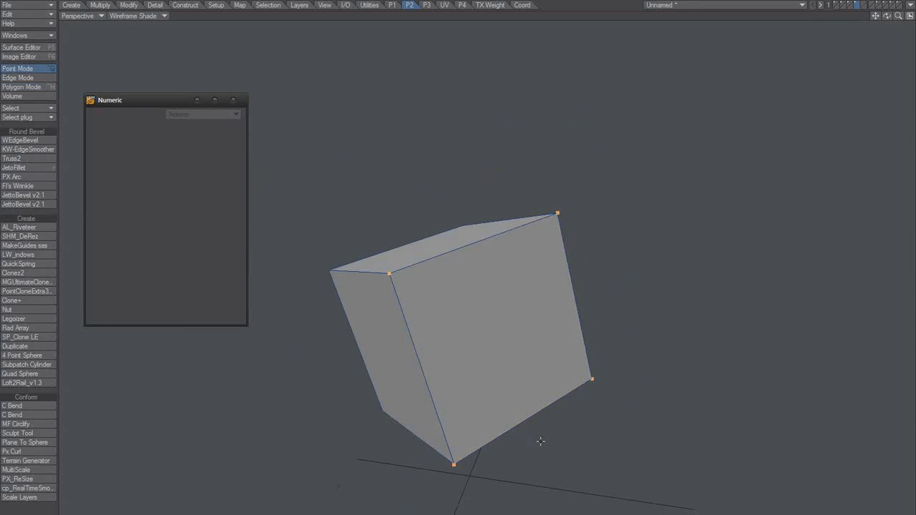
key(r)
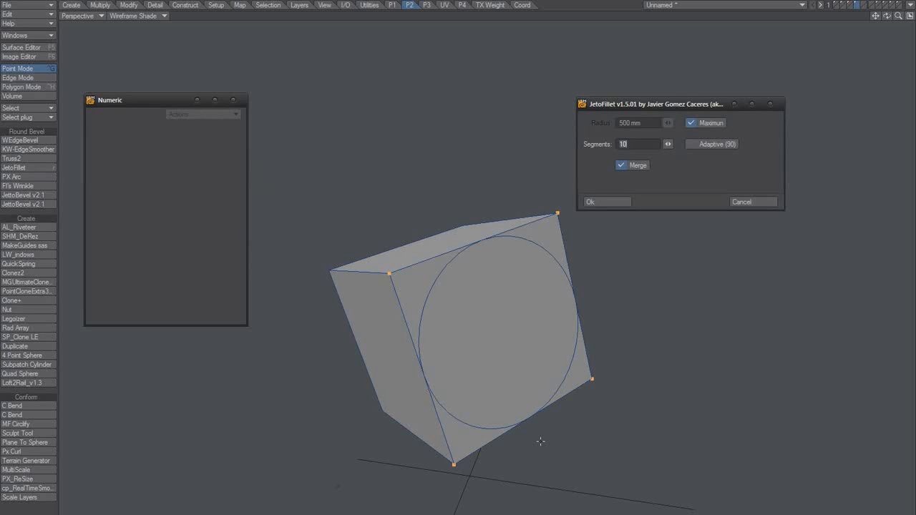
click(605, 203)
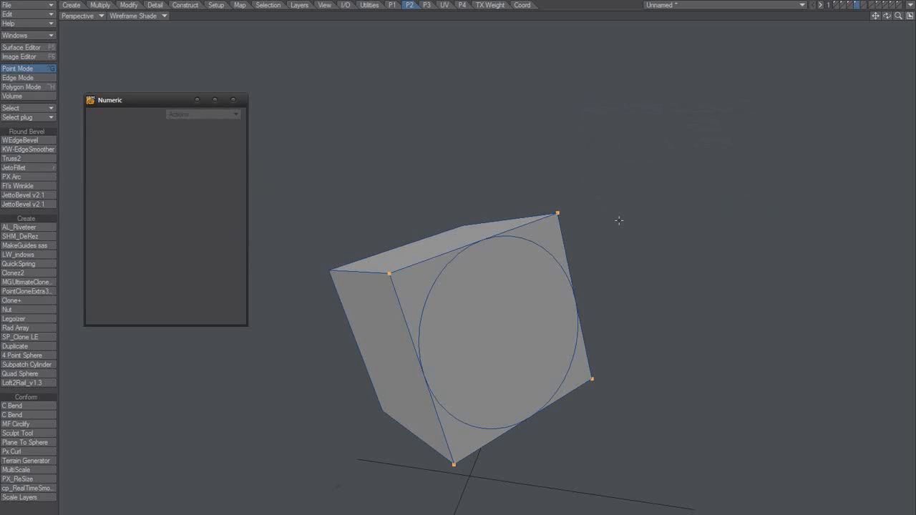
Select the new circle, split it into a fan of triangles around its centre, and clear the selection
key(ctrl+h)
click(529, 317)
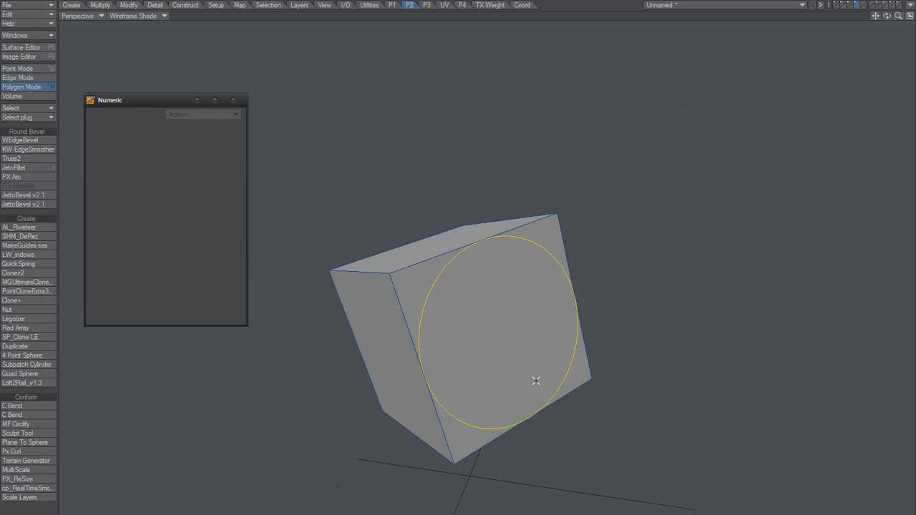
key(ctrl+g)
alt+drag(576, 294, 491, 271)
key(space)
key(space)
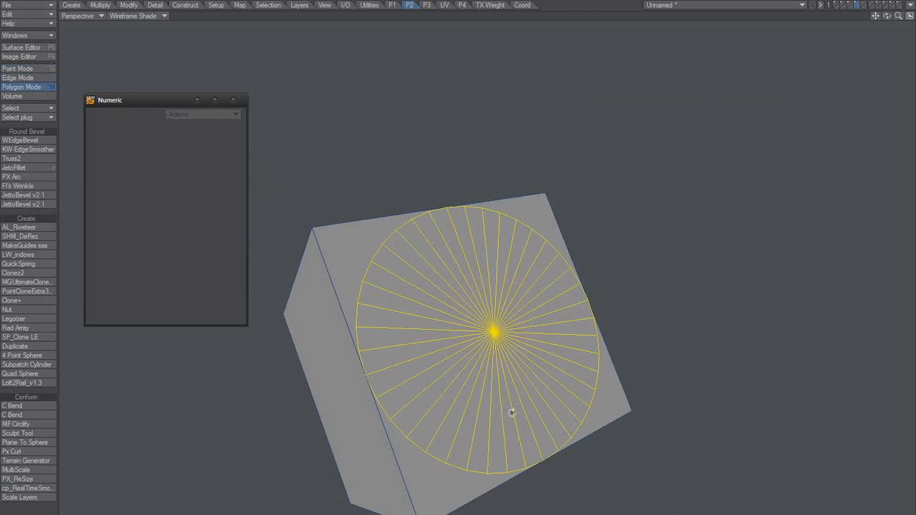
alt+drag(435, 435, 422, 379)
drag(520, 370, 539, 355)
alt+drag(581, 327, 620, 363)
key(slash)
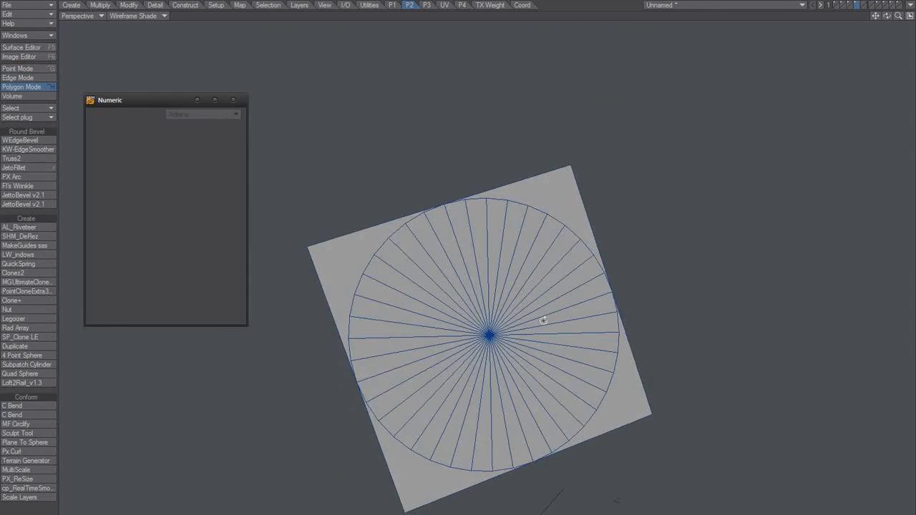
Test-select the underlying cube face together with the fan triangles, deselect the triangles, and clear the selection
alt+drag(543, 321, 623, 351)
mouse_move(506, 355)
alt+mouse_down()
mouse_move(479, 342)
mouse_move(475, 379)
mouse_move(509, 323)
mouse_move(456, 342)
mouse_move(494, 336)
mouse_move(501, 301)
mouse_move(456, 341)
alt+mouse_up()
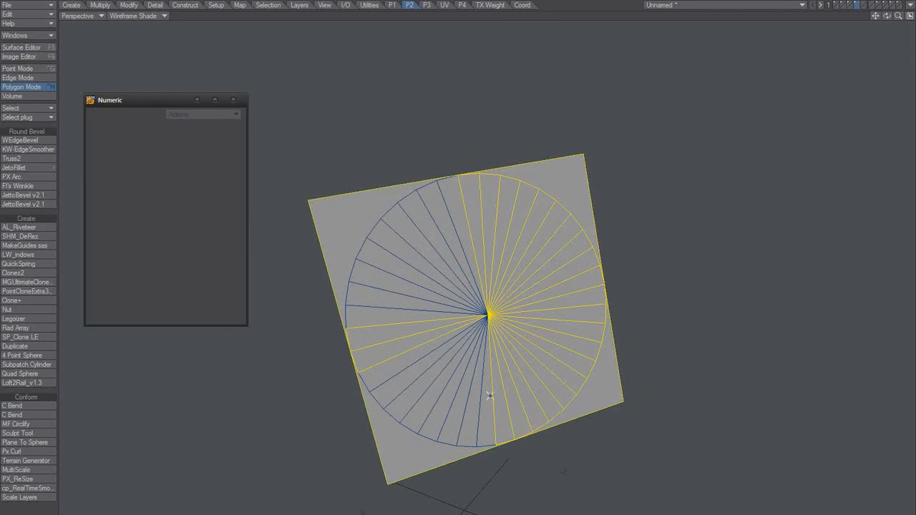
alt+drag(488, 395, 496, 376)
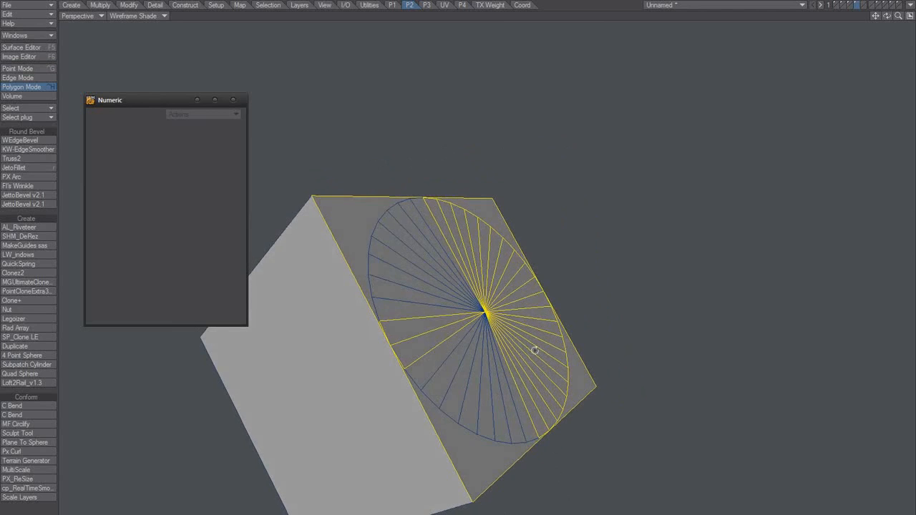
alt+drag(535, 350, 511, 319)
alt+drag(560, 357, 532, 339)
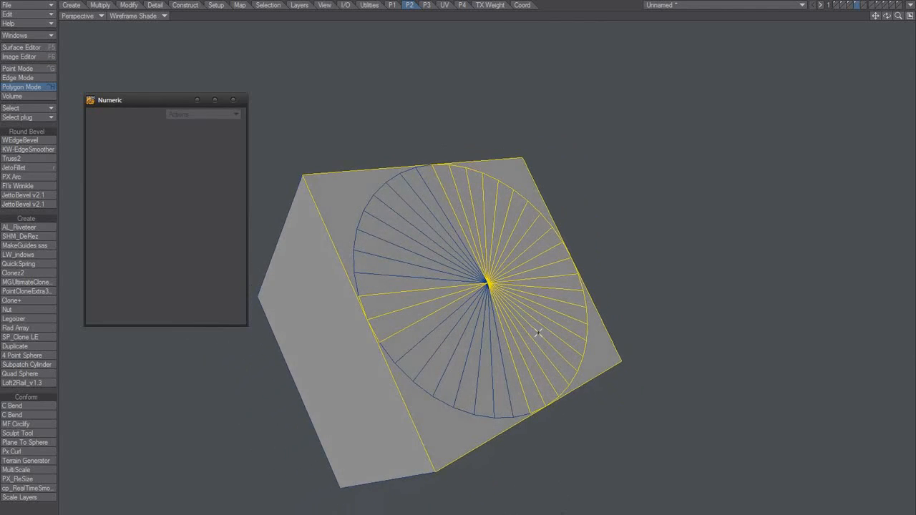
drag(540, 231, 426, 363)
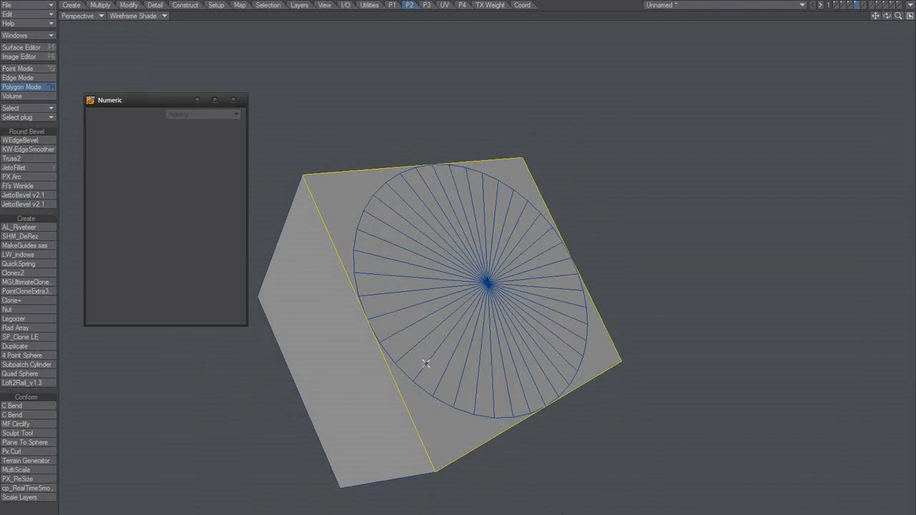
mouse_move(431, 262)
mouse_down()
mouse_move(440, 256)
mouse_move(537, 360)
mouse_move(533, 293)
mouse_move(463, 334)
mouse_move(428, 242)
mouse_move(463, 279)
mouse_move(544, 313)
mouse_move(478, 366)
mouse_move(499, 372)
mouse_up()
key(/)
key(shift+a)
key(slash)
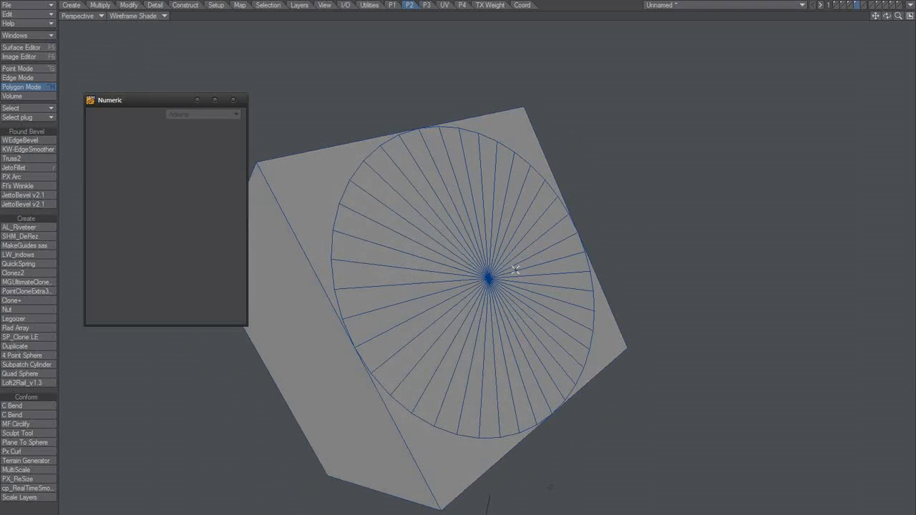
Select the whole triangle fan on the cube's face and try the Transform tool on it
click(478, 188)
key(bracketright)
alt+drag(520, 302, 454, 318)
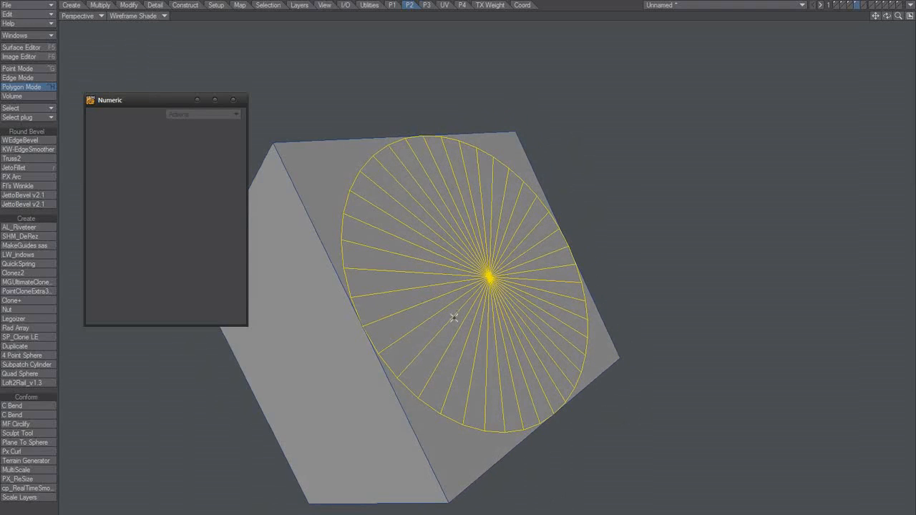
alt+drag(481, 357, 487, 315)
key(y)
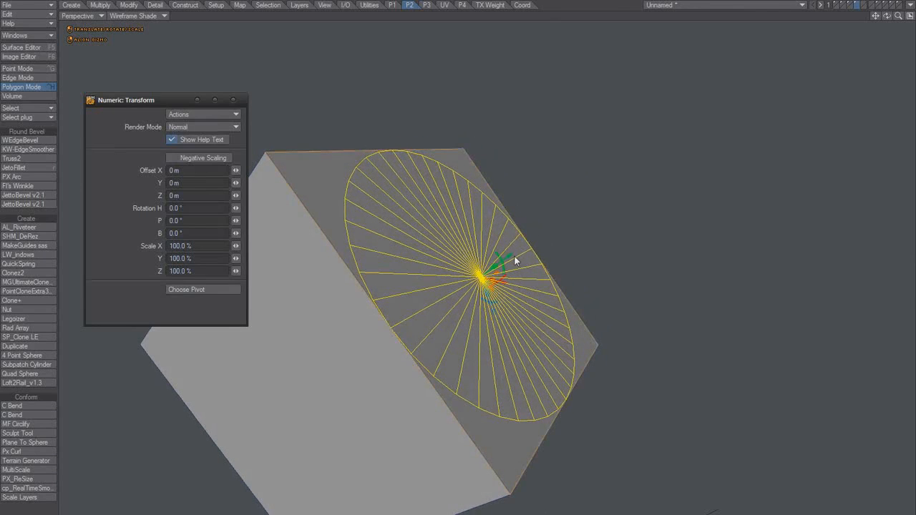
drag(513, 253, 542, 327)
key(space)
Clear the selection, select the triangles in the lower half of the fan, and delete them
key(ctrl+g)
key(ctrl+j)
scroll(503, 349, down, 2)
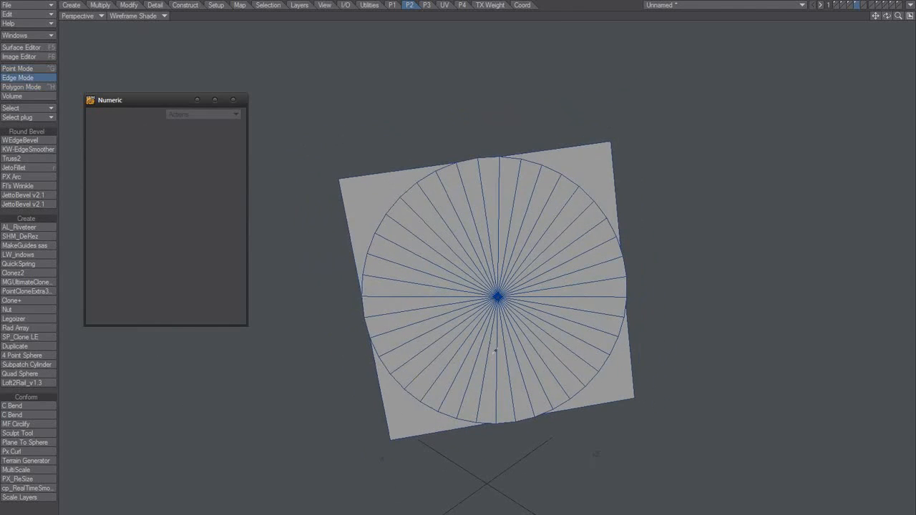
key(space)
key(slash)
mouse_move(439, 331)
alt+mouse_down()
mouse_move(534, 315)
mouse_move(442, 337)
alt+mouse_up()
mouse_move(413, 294)
mouse_down()
mouse_move(431, 257)
mouse_move(557, 221)
mouse_move(570, 281)
mouse_up()
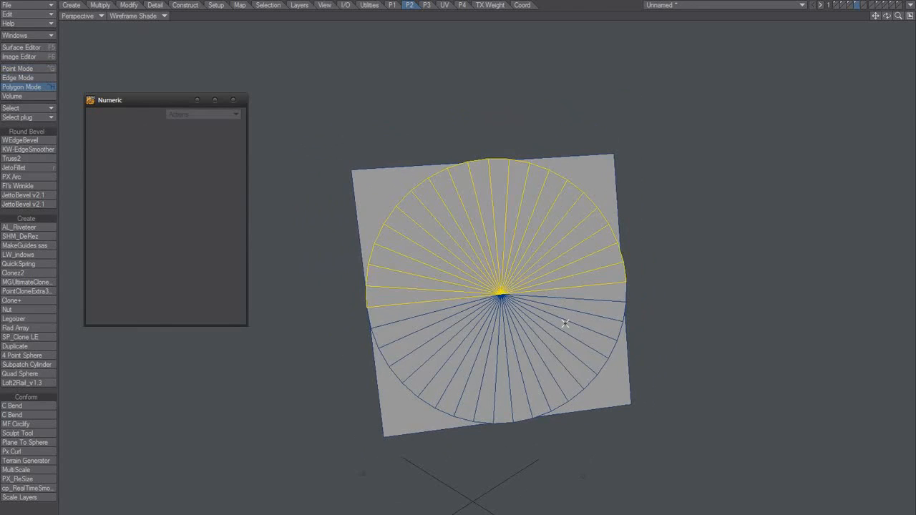
key(slash)
mouse_move(394, 314)
mouse_down()
mouse_move(420, 363)
mouse_move(574, 308)
mouse_move(581, 294)
mouse_up()
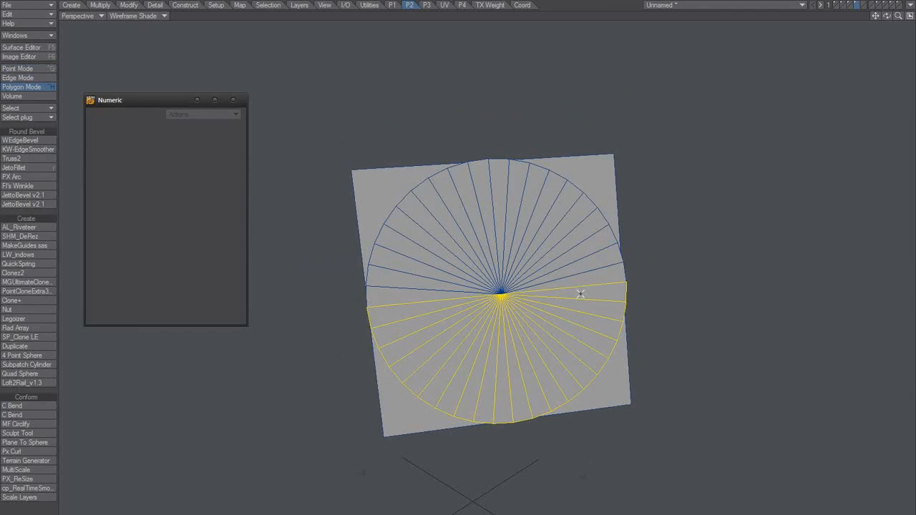
key(Delete)
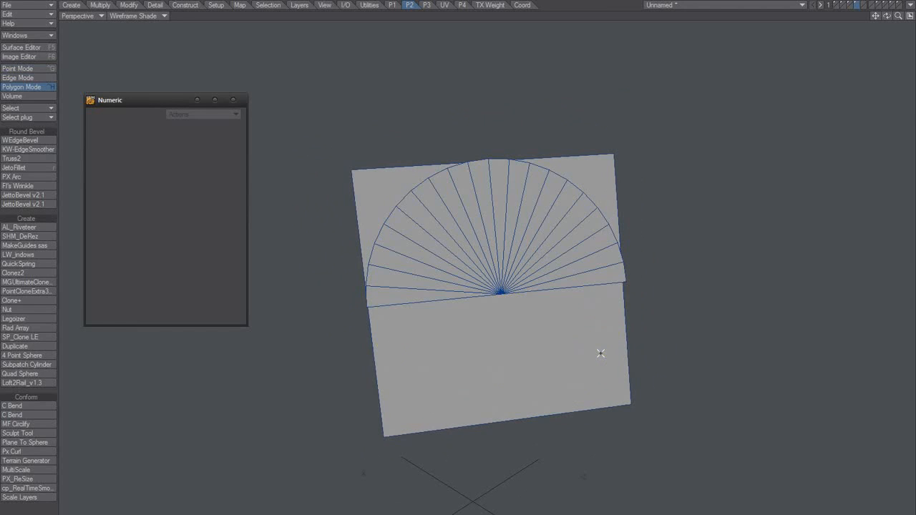
Select the remaining half fan and scale it to 51% on the cube's face with the Size tool
click(521, 209)
key(bracketright)
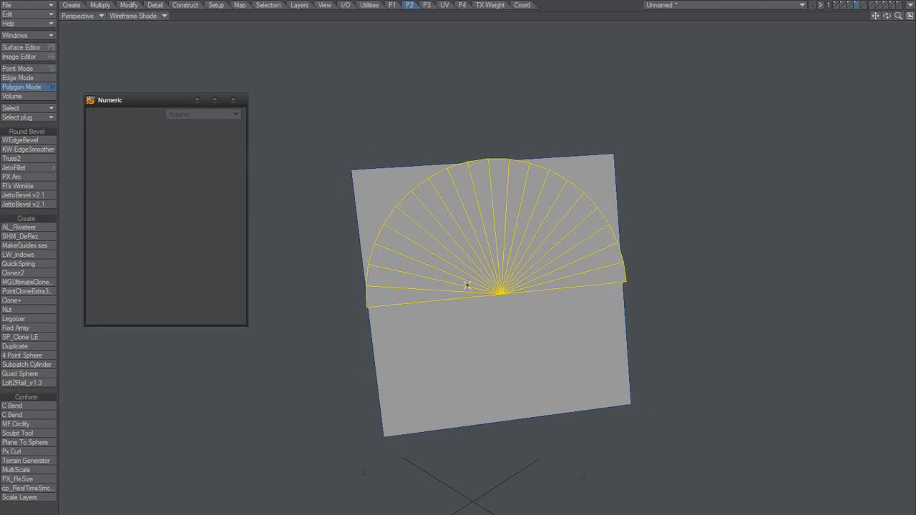
alt+drag(511, 275, 491, 296)
key(shift+h)
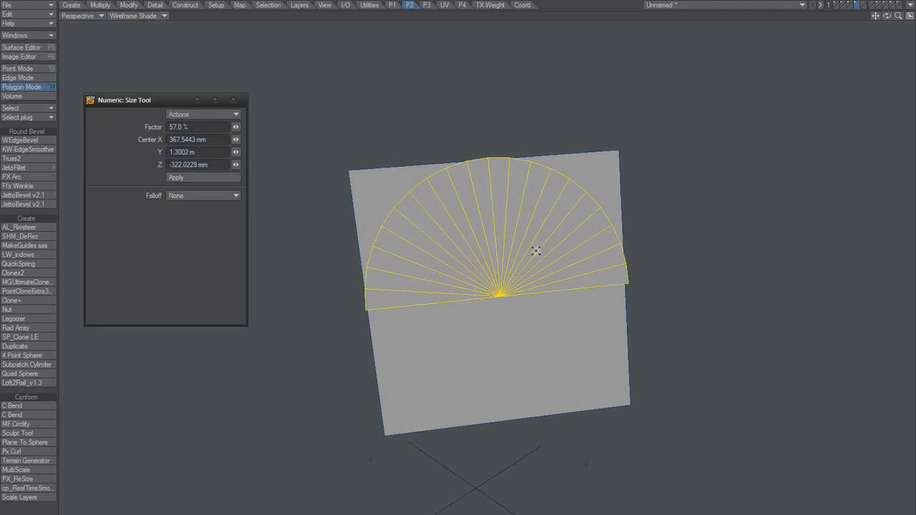
drag(536, 253, 485, 283)
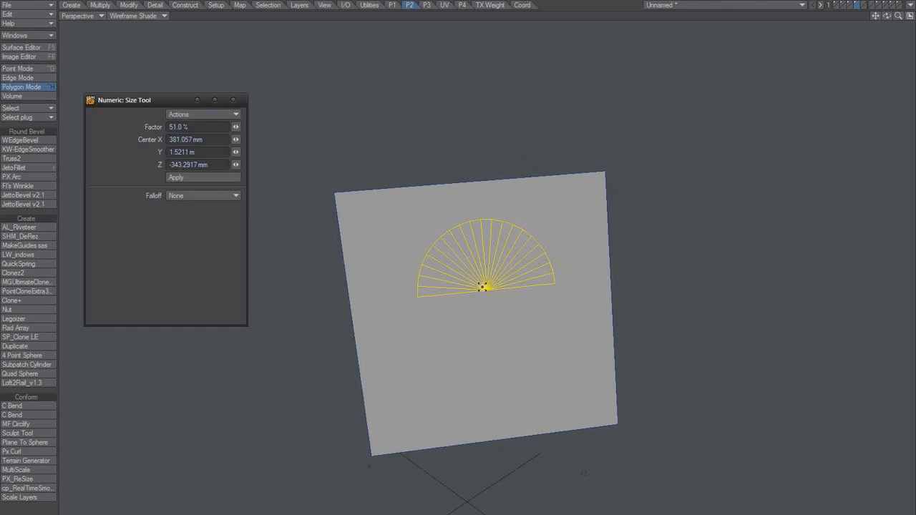
scroll(508, 278, up, 2)
scroll(499, 266, up, 2)
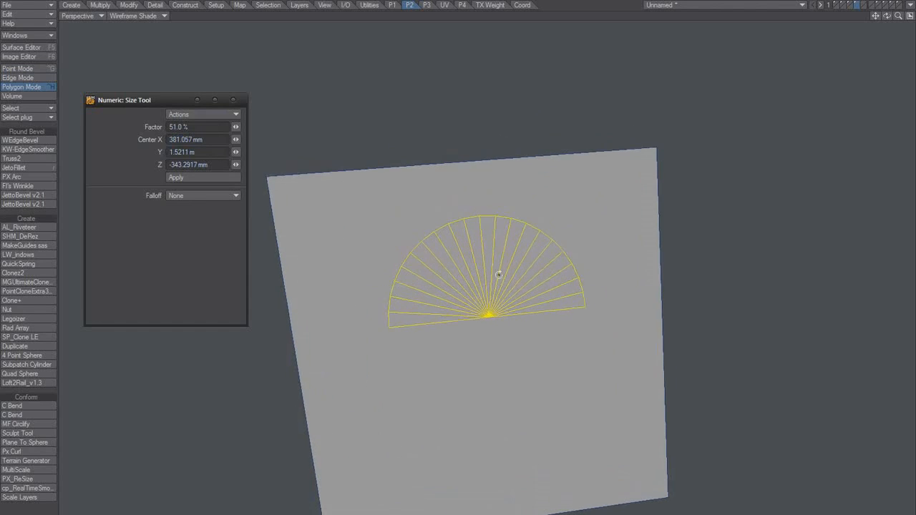
alt+drag(499, 275, 516, 299)
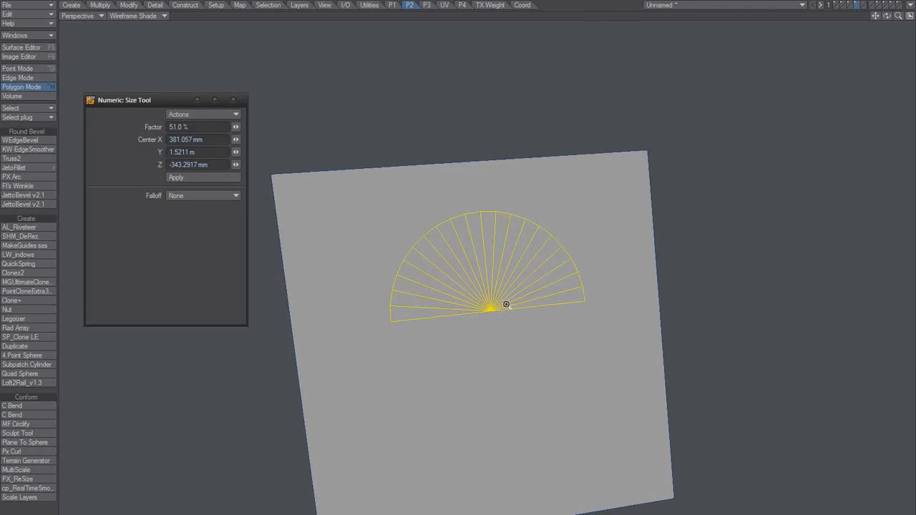
scroll(506, 305, up, 1)
key(space)
key(space)
key(space)
key(space)
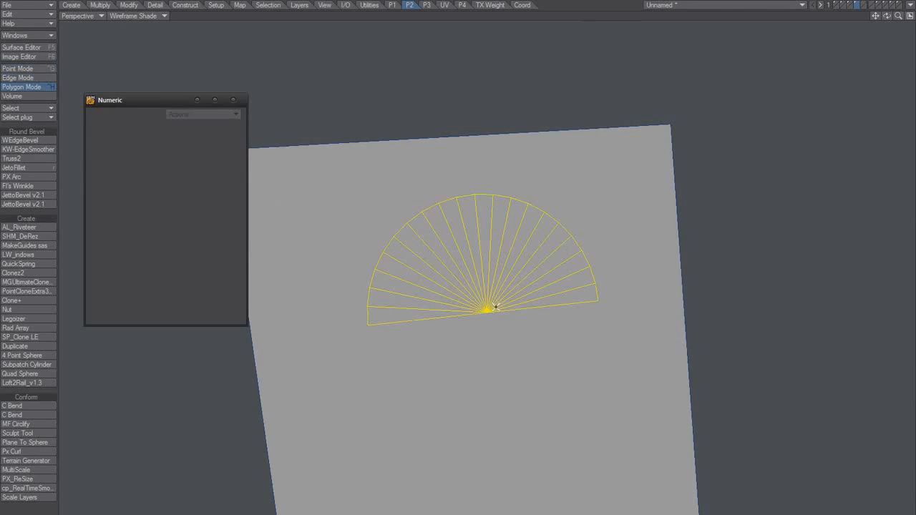
Align the Transform gizmo to the fan's centre point, rotate the half fan 90° in heading, and undo the rotation
key(t)
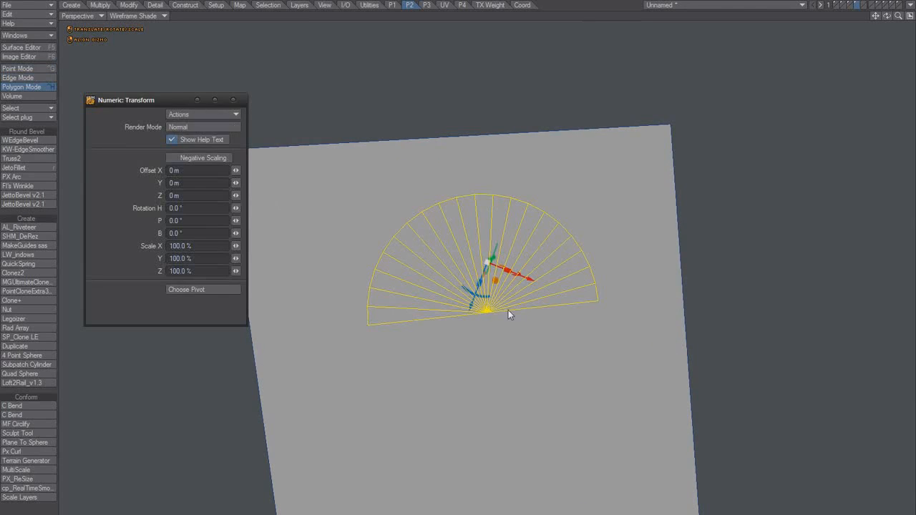
scroll(501, 308, up, 1)
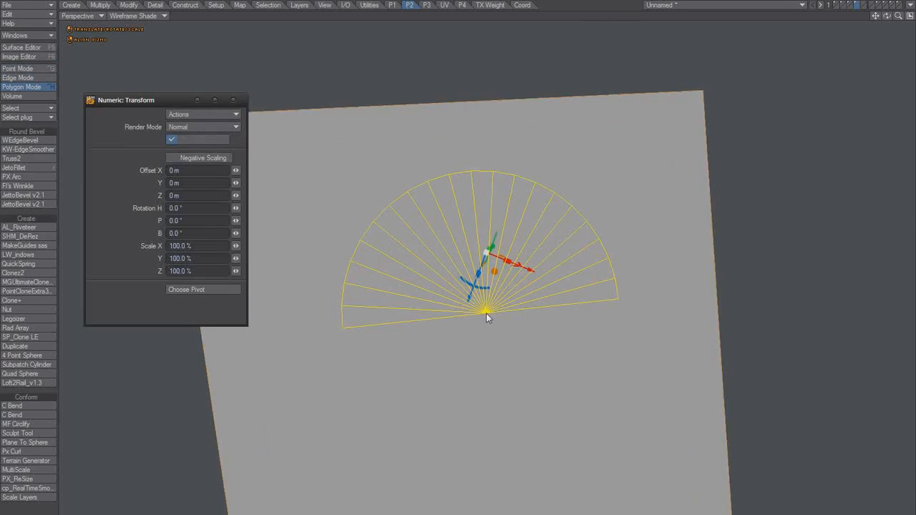
right_drag(486, 313, 496, 312)
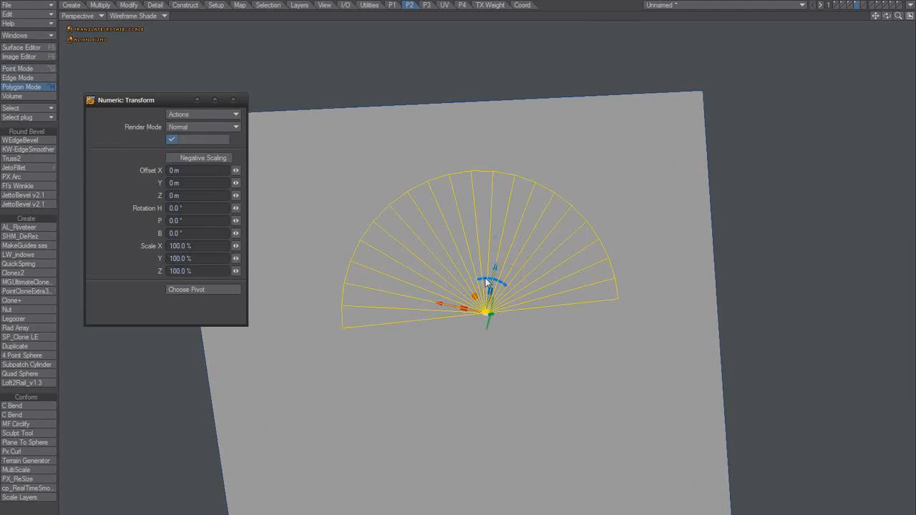
drag(485, 278, 432, 284)
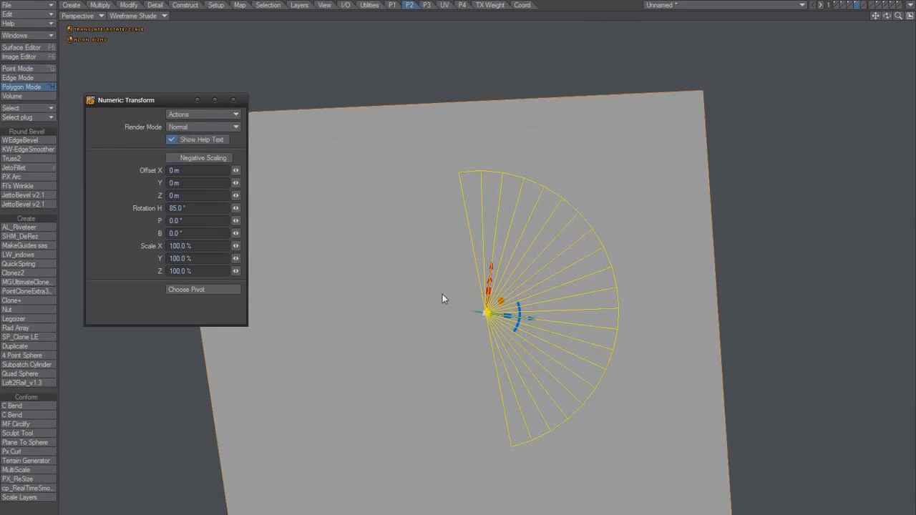
drag(194, 209, 139, 217)
drag(235, 208, 241, 209)
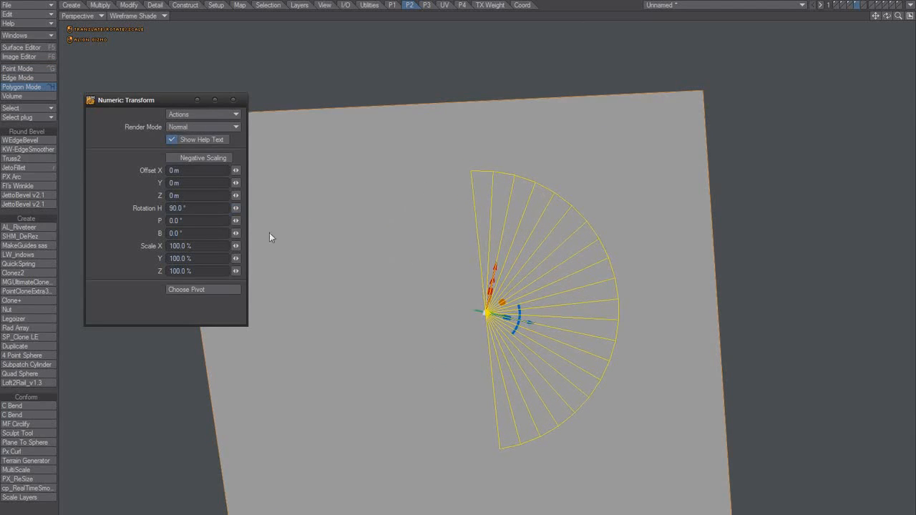
click(233, 101)
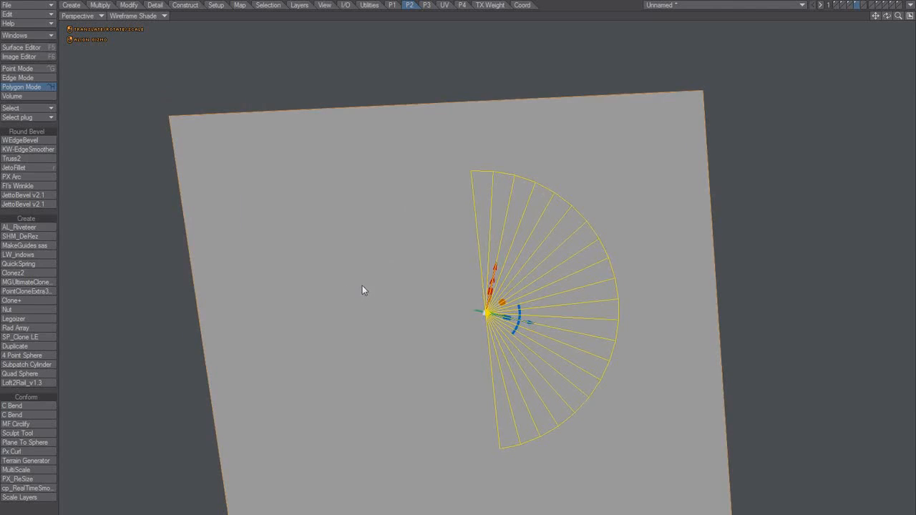
right_click(358, 284)
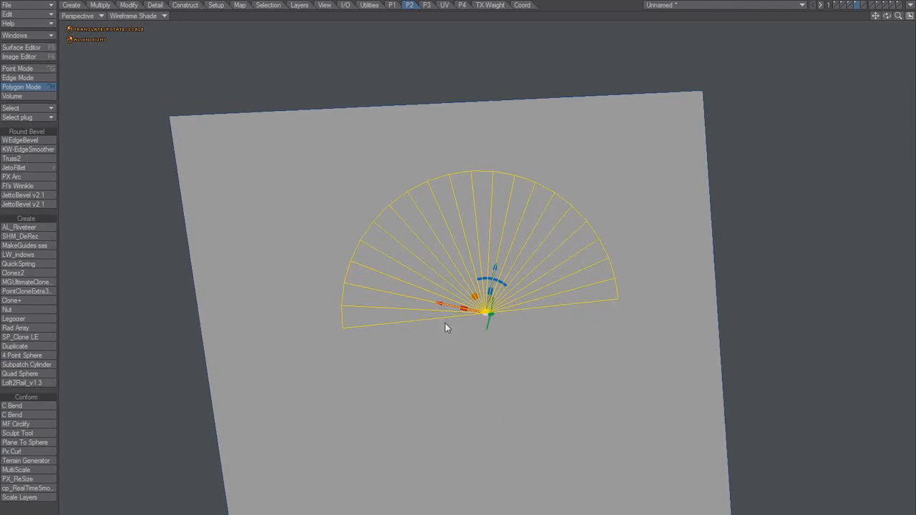
Test aligning the Transform gizmo to the half fan's outer corner point and back to its centre point
alt+drag(458, 358, 480, 333)
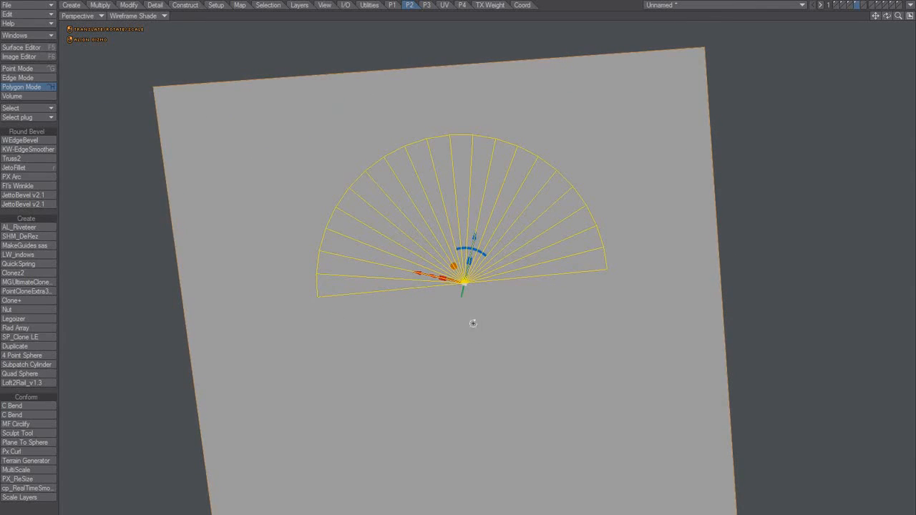
alt+drag(472, 324, 485, 300)
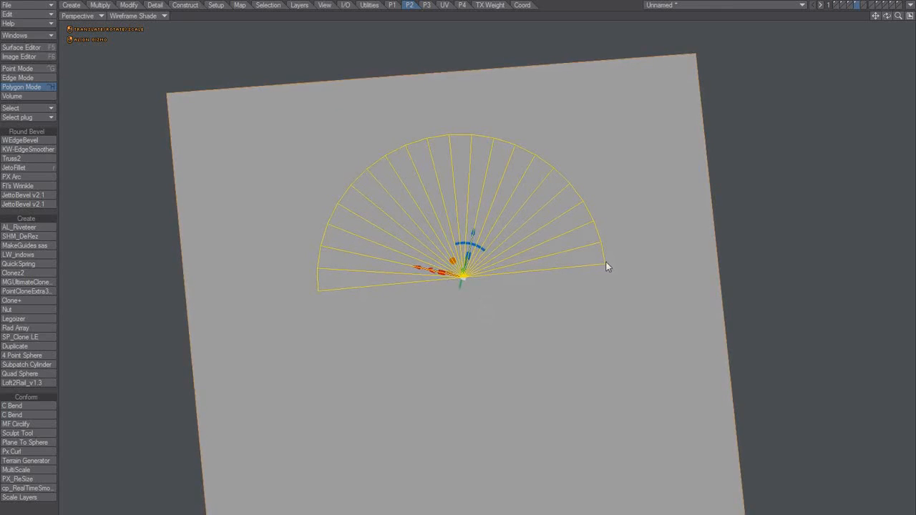
right_click(606, 263)
right_click(466, 276)
alt+drag(469, 285, 477, 335)
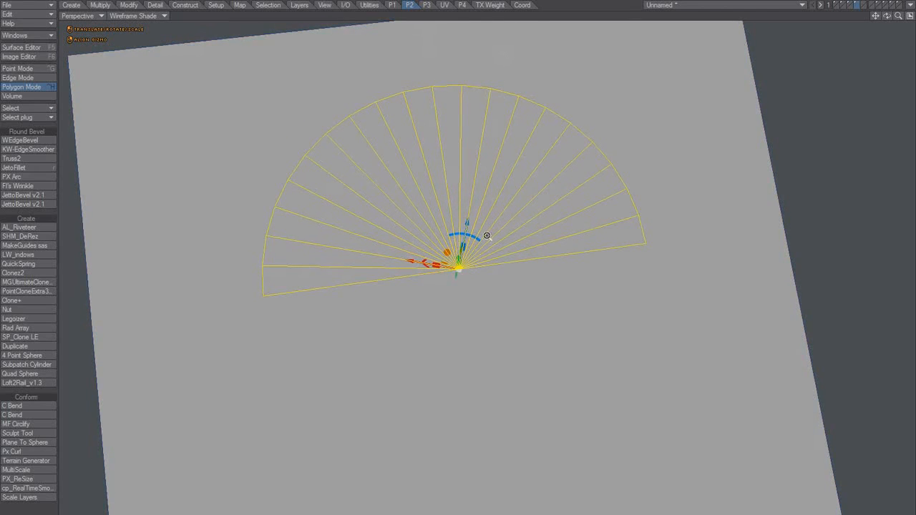
alt+drag(486, 236, 525, 248)
key(space)
Mark the midpoint of one of the half fan's upper spokes with a point and delete that point
key(ctrl+g)
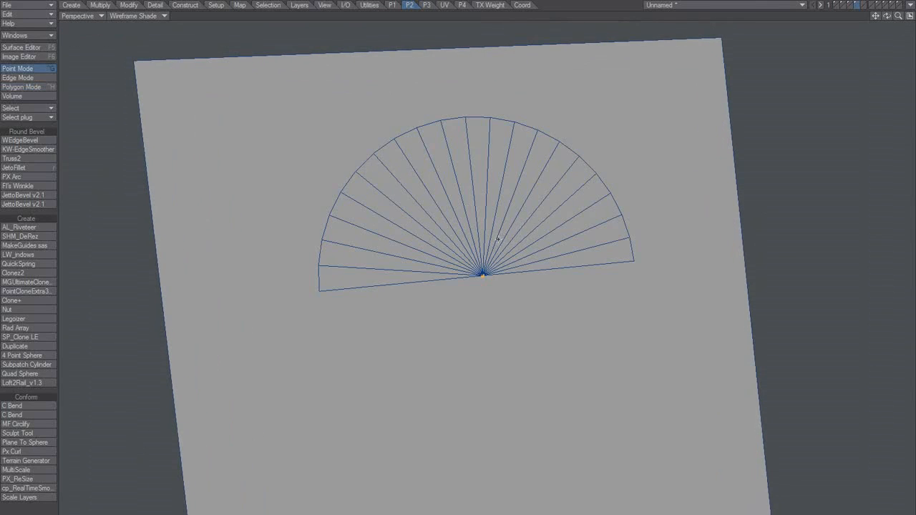
key(space)
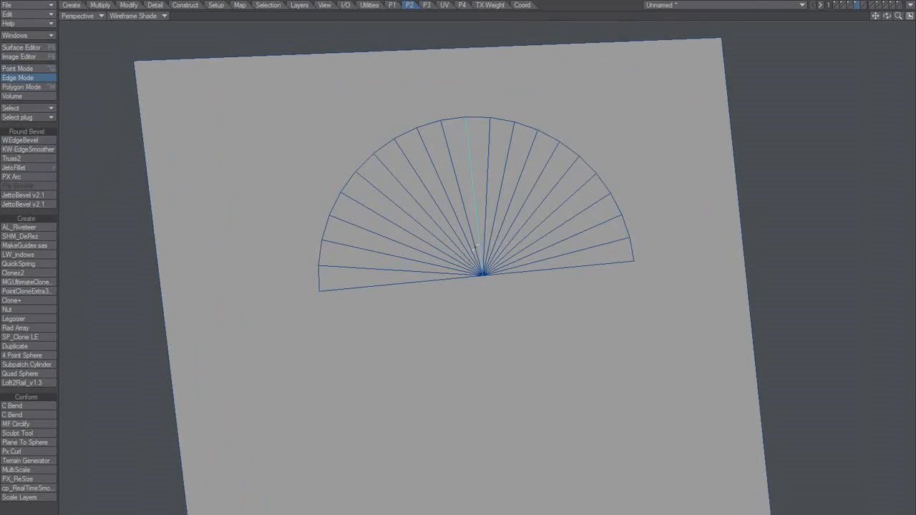
key(slash)
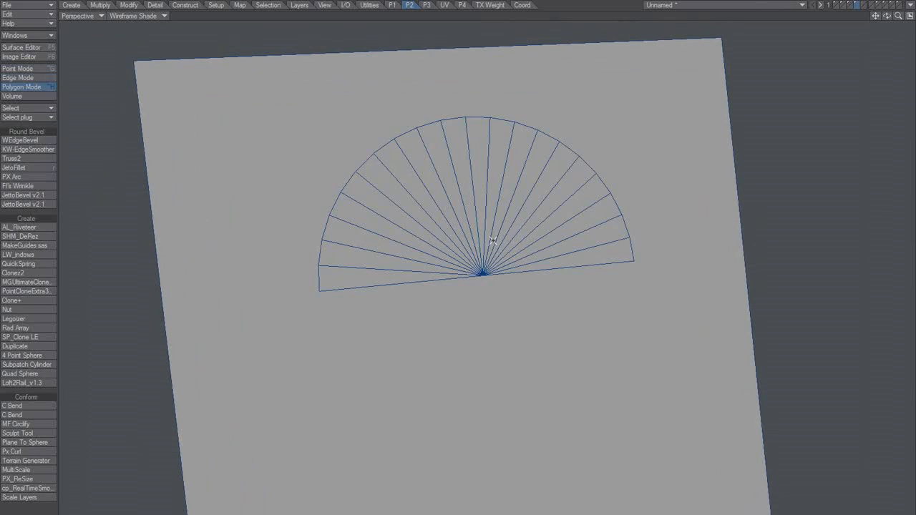
key(space)
ctrl+alt+drag(480, 205, 491, 200)
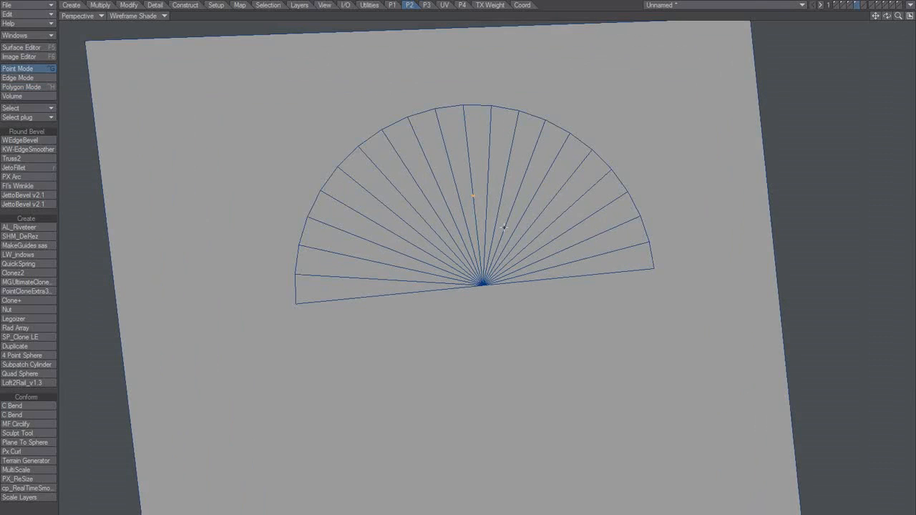
key(Delete)
Select the whole half fan and align the Transform gizmo to the midpoint of its near-vertical spoke
key(ctrl+h)
click(554, 167)
key(])
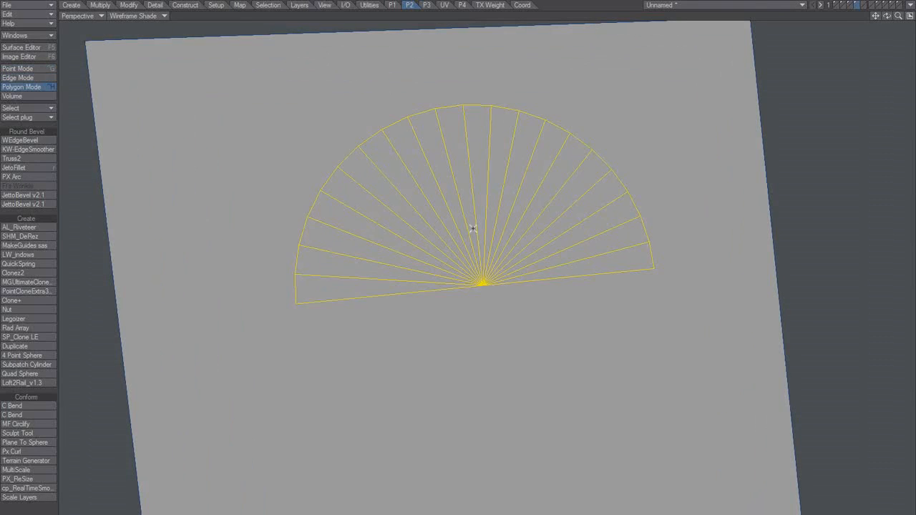
key(t)
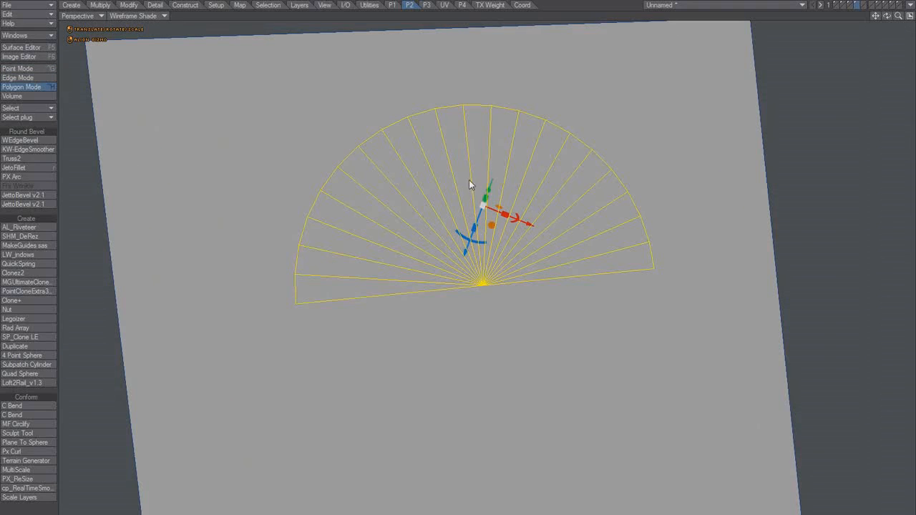
right_click(473, 191)
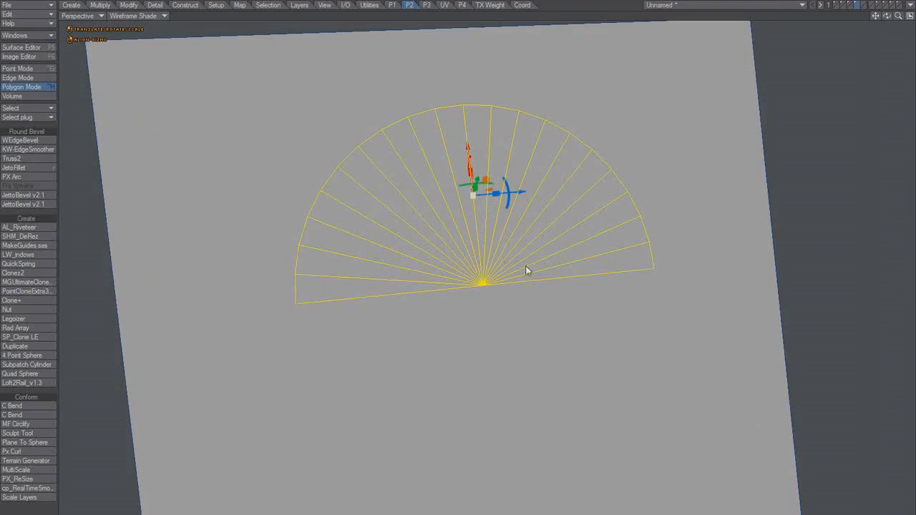
Try enlarging the half fan with the aligned Transform gizmo and undo the change
scroll(510, 262, down, 5)
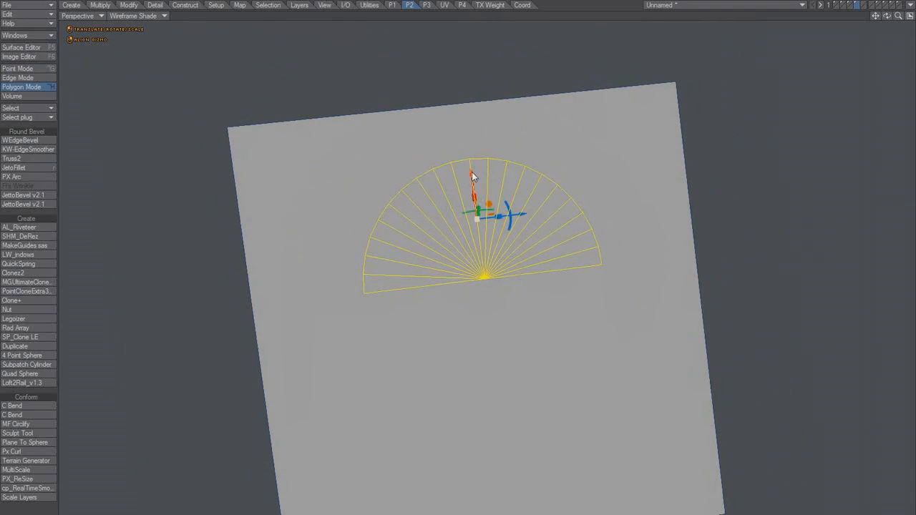
drag(475, 203, 488, 241)
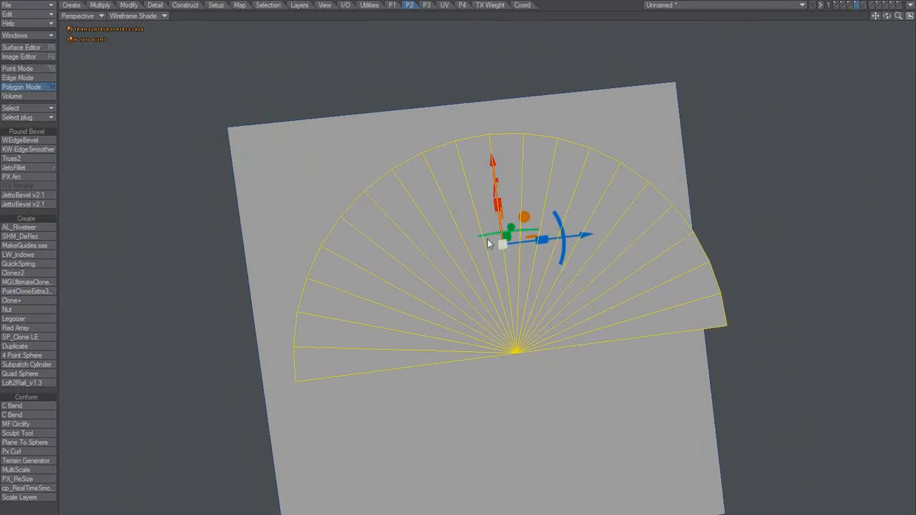
key(ctrl+z)
alt+drag(473, 285, 531, 260)
key(ctrl+z)
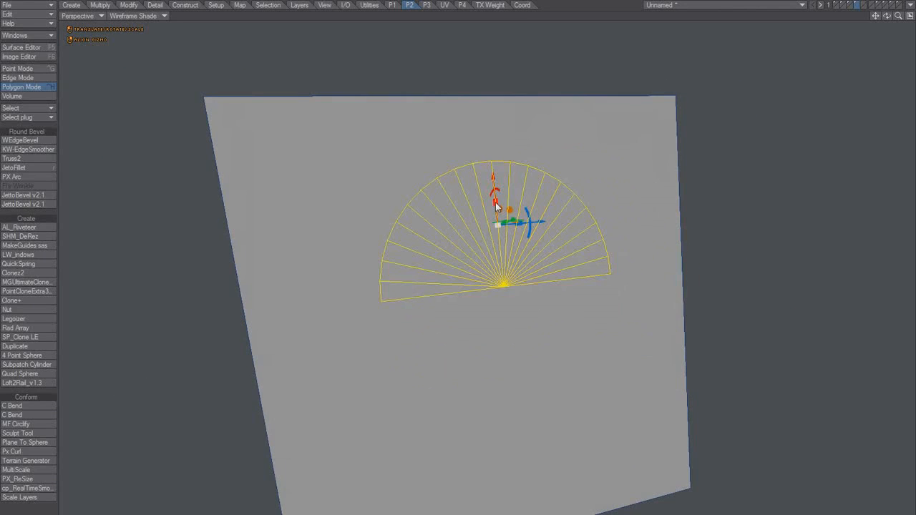
Stretch the half fan lengthwise along the aligned spoke axis and move it towards the lower edge of the cube's face
drag(495, 205, 464, 95)
drag(492, 175, 674, 246)
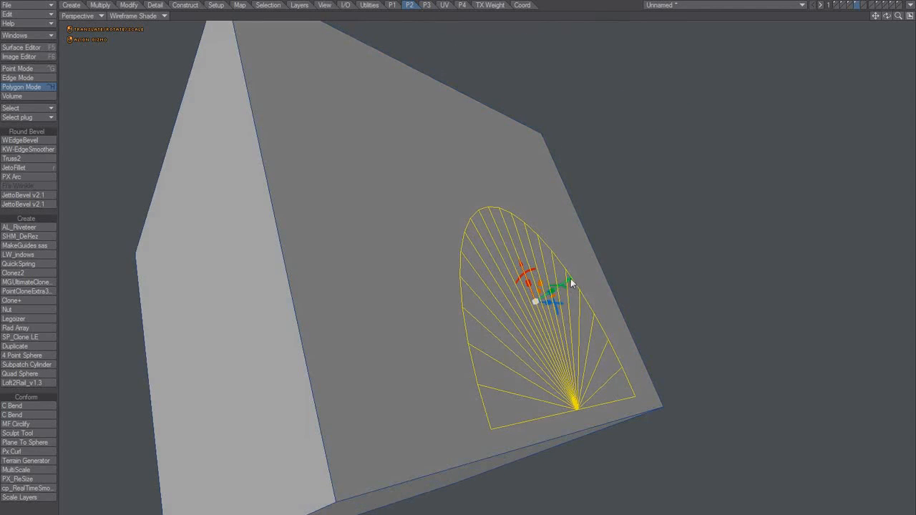
drag(574, 285, 473, 386)
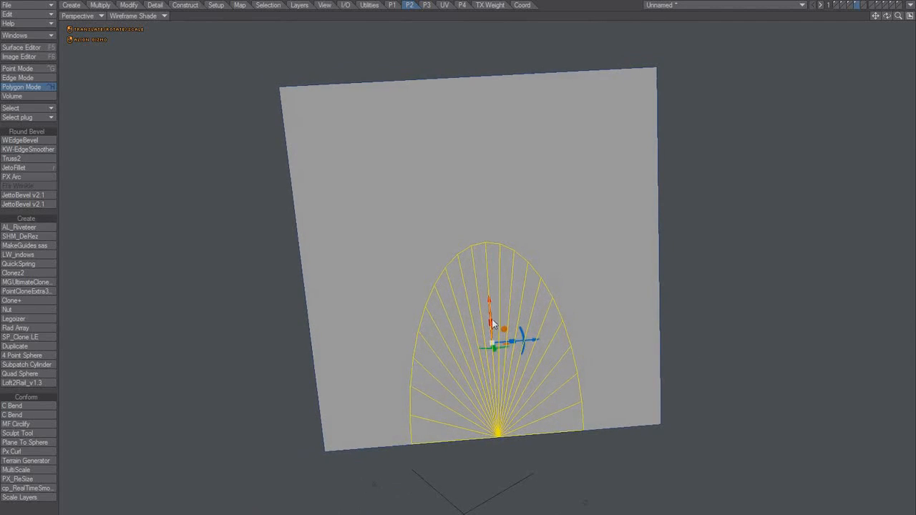
drag(490, 319, 543, 439)
key(space)
key(space)
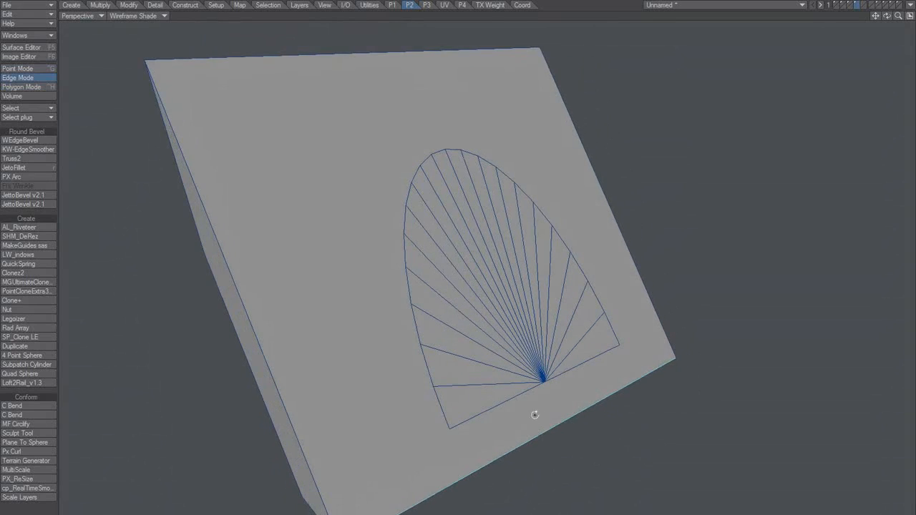
Select all points of the half fan and move them towards the cube face's lower edge using Snap Drag set to All Points
key(space)
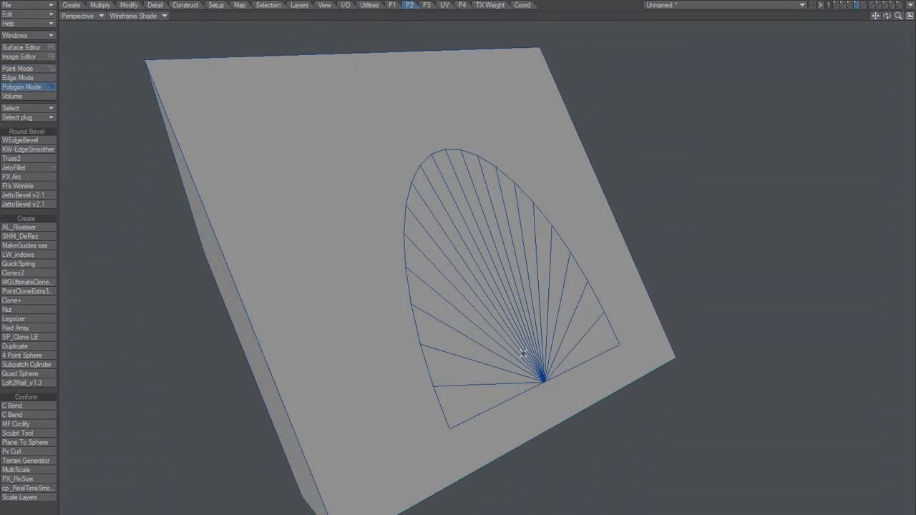
click(529, 310)
key(bracketright)
key(space)
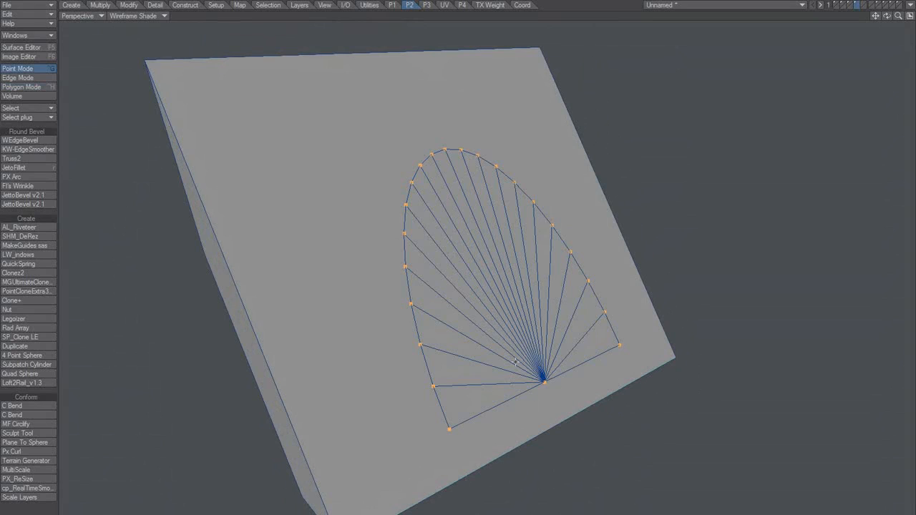
key(n)
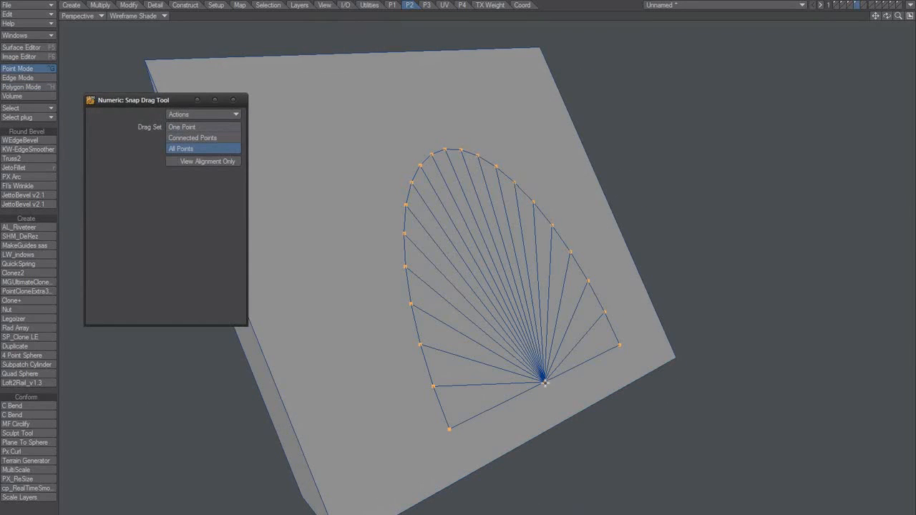
drag(544, 383, 537, 414)
Snap the half fan's centre point to the midpoint of the face's lower edge in Wireframe display, and restore Wireframe Shade
click(134, 16)
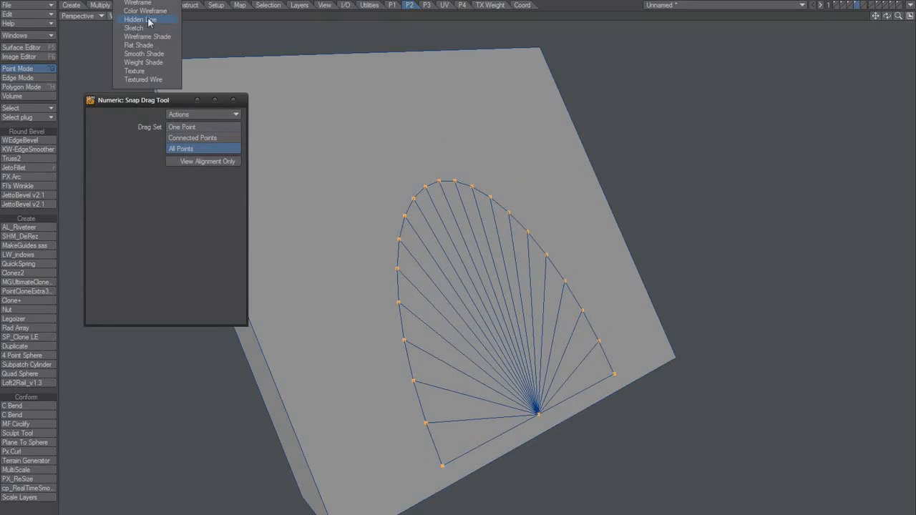
click(154, 8)
drag(535, 410, 544, 430)
click(140, 16)
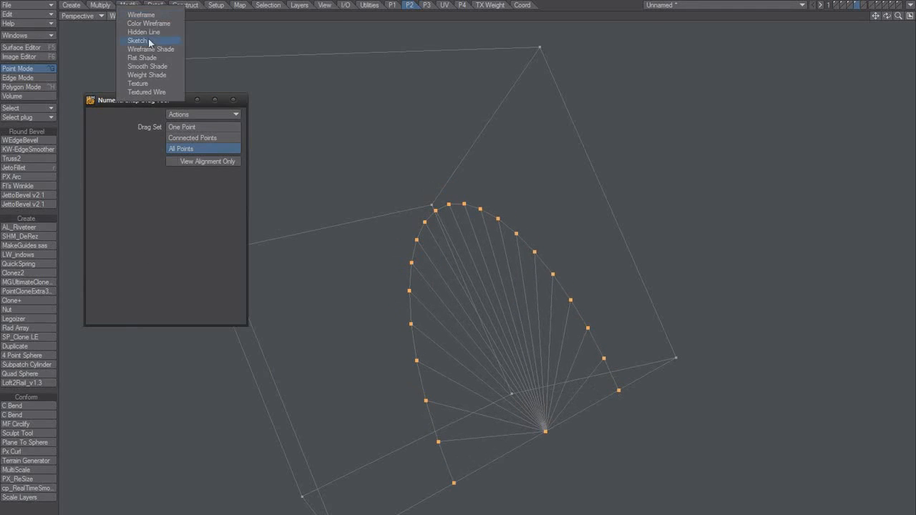
click(138, 48)
mouse_move(499, 385)
alt+mouse_down()
mouse_move(525, 393)
mouse_move(509, 387)
alt+mouse_up()
key(space)
key(space)
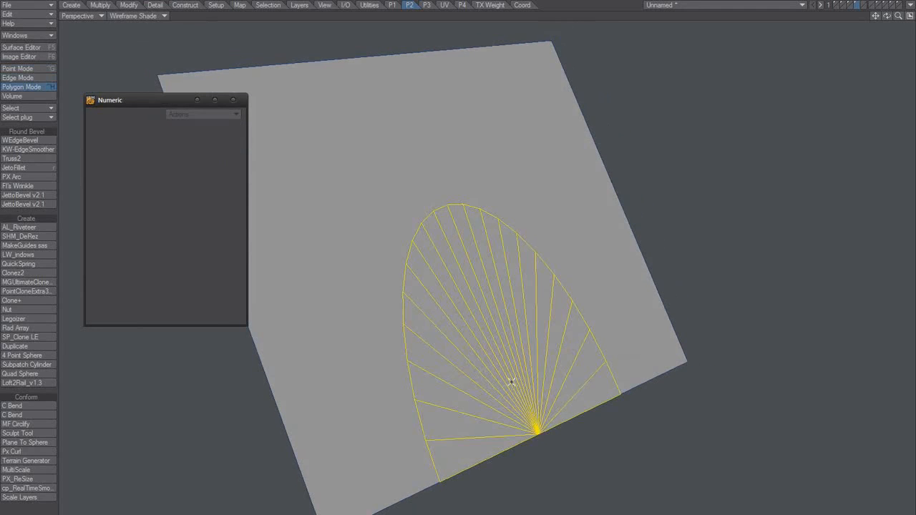
Examine the half fan's placement along the cube face's lower edge in the point, edge and polygon selection modes
alt+drag(435, 412, 505, 392)
alt+drag(462, 370, 549, 393)
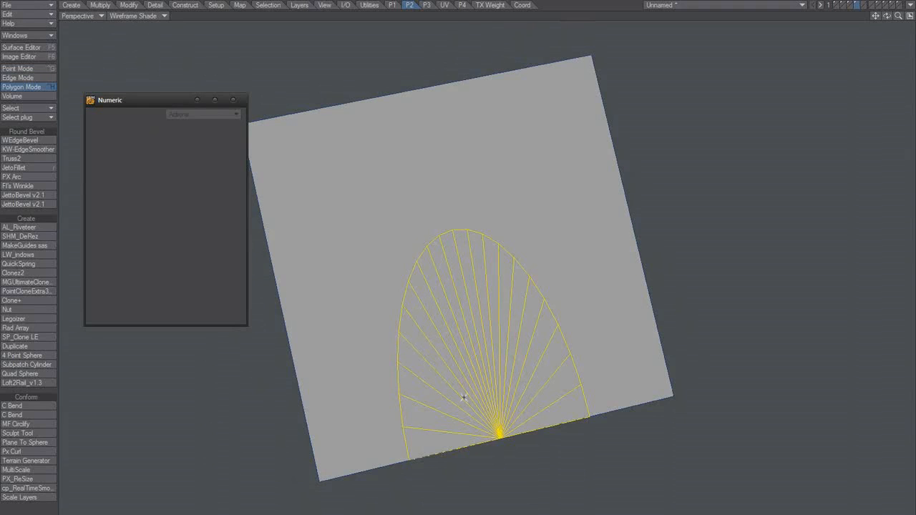
key(ctrl+g)
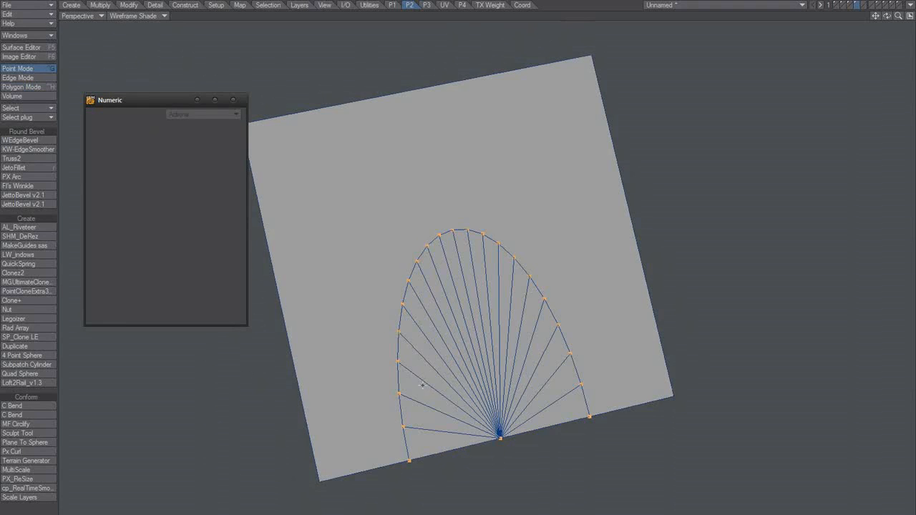
key(space)
key(space)
key(space)
key(space)
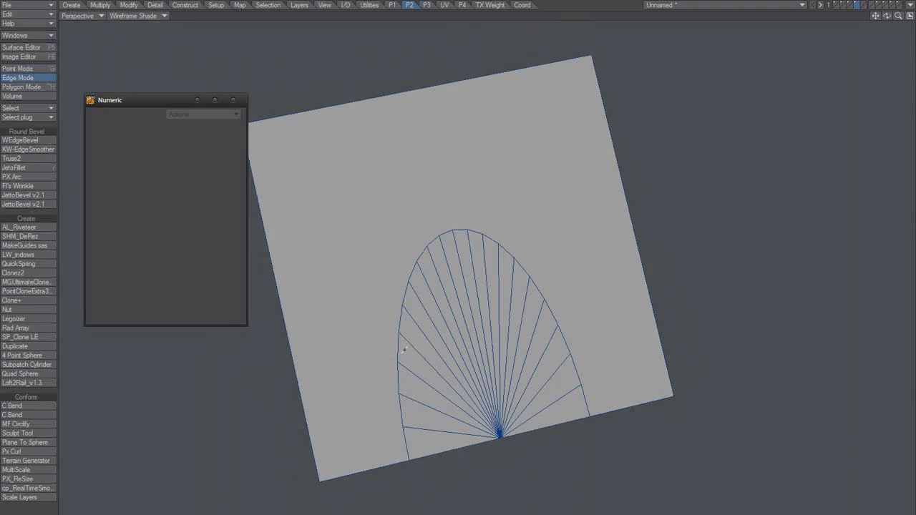
key(space)
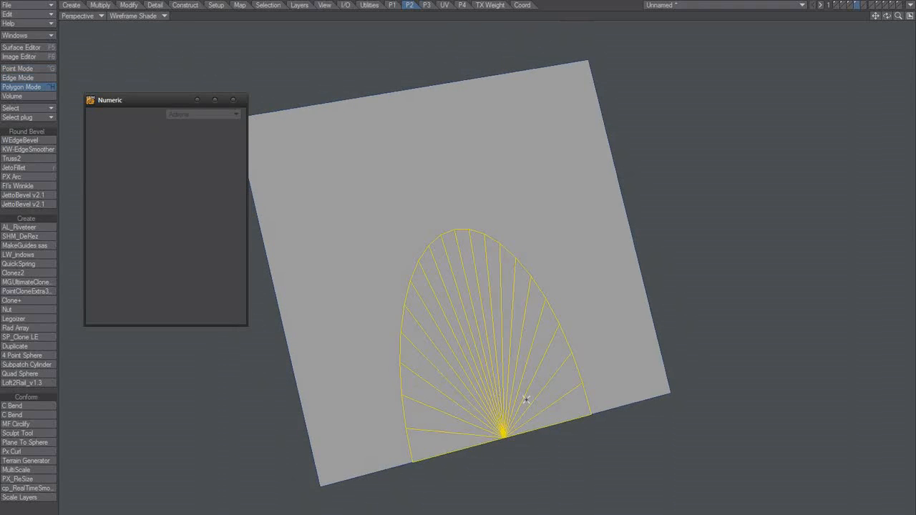
alt+drag(548, 386, 486, 366)
key(t)
key(space)
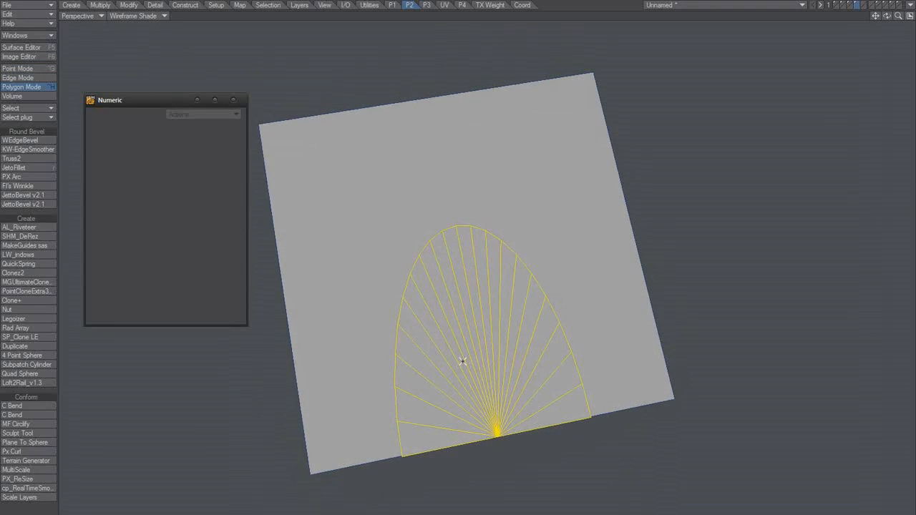
Select the edges around the half fan's whole perimeter and extend them
key(ctrl+j)
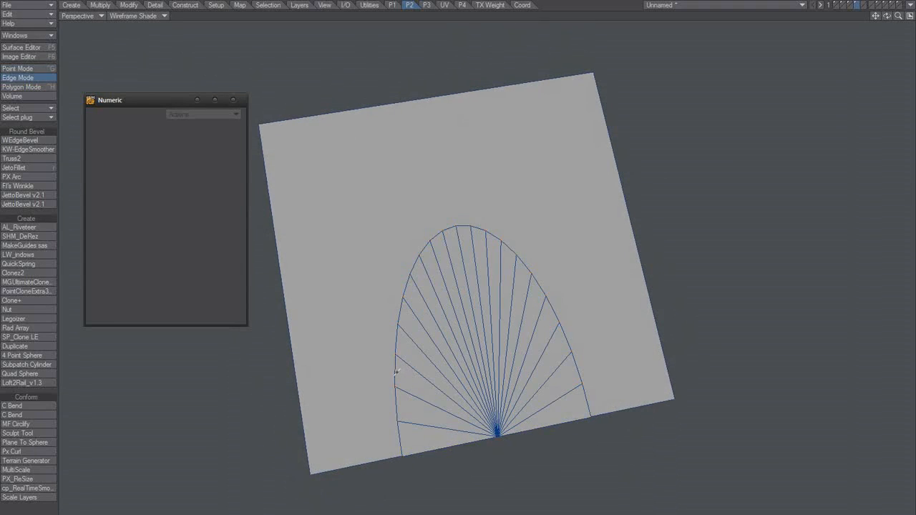
key(l)
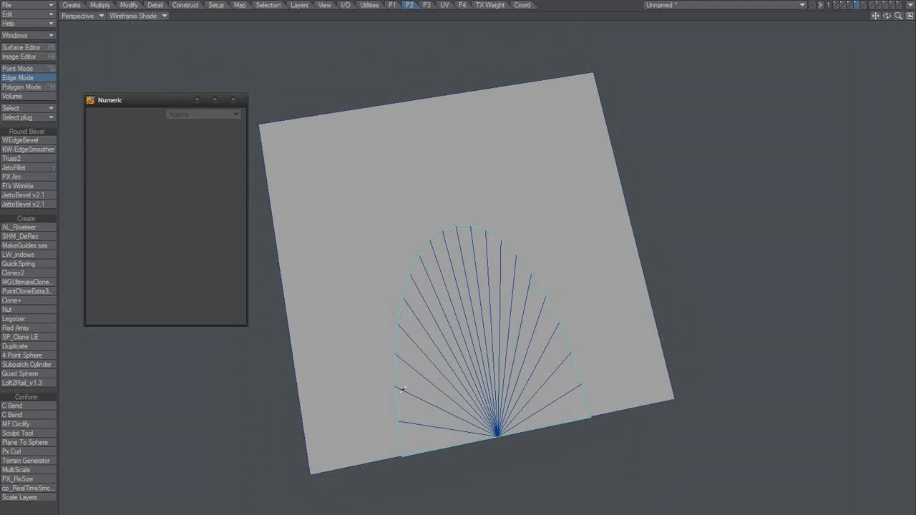
mouse_move(487, 381)
alt+mouse_down()
mouse_move(526, 398)
mouse_move(501, 389)
alt+mouse_up()
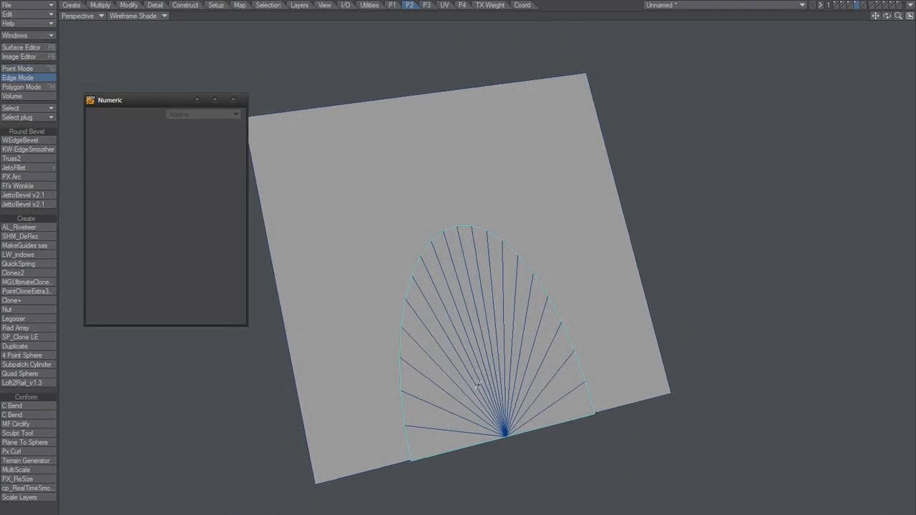
key(e)
Try enlarging the extended perimeter edges to 132% with the Size tool and undo the change
key(shift+h)
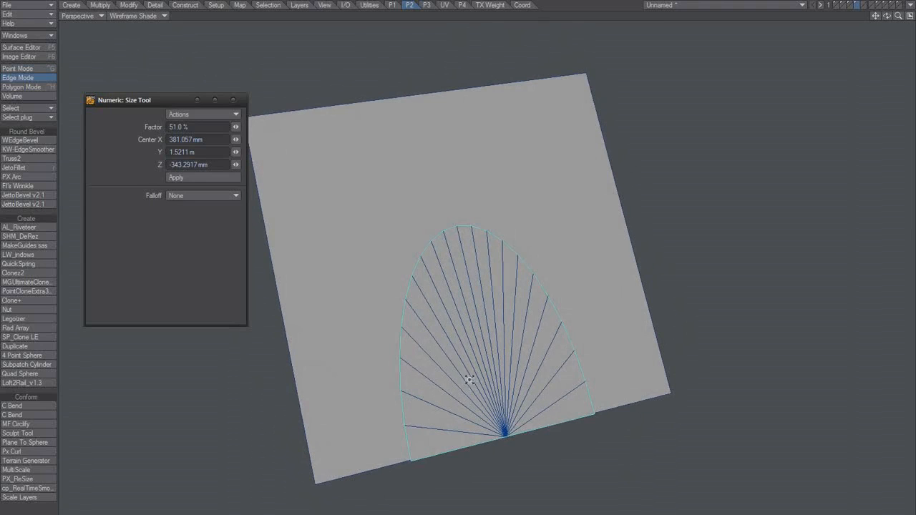
drag(491, 334, 527, 334)
alt+drag(496, 368, 517, 383)
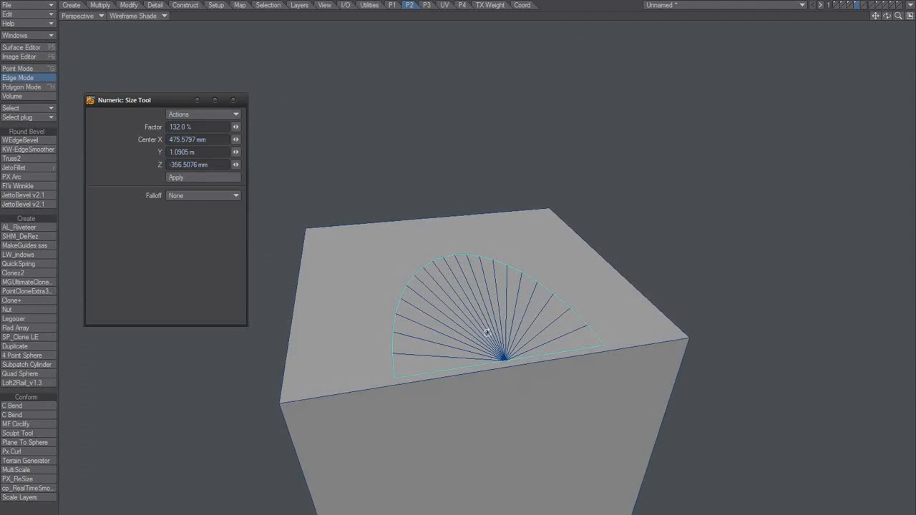
ctrl+alt+drag(488, 332, 497, 349)
key(ctrl+z)
Align the Transform gizmo to the half fan's near-vertical spoke and scale the extended perimeter to 124% on all axes
key(t)
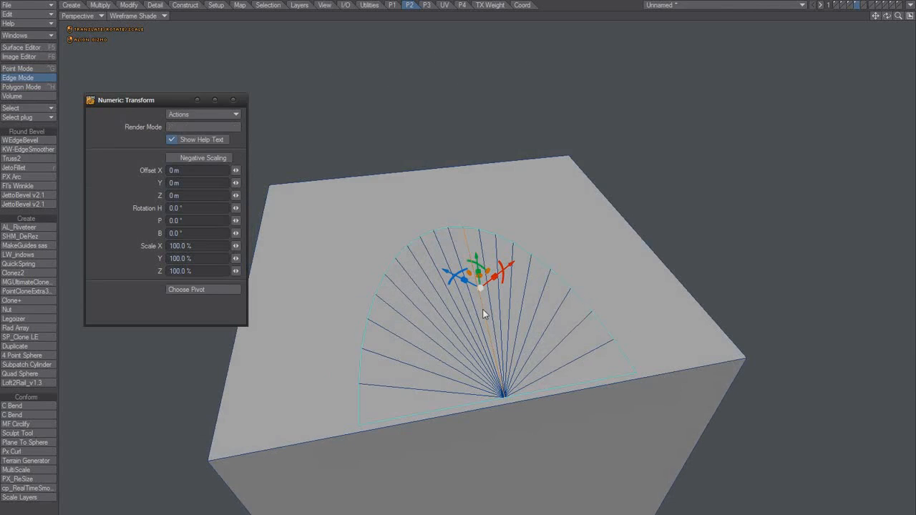
click(474, 306)
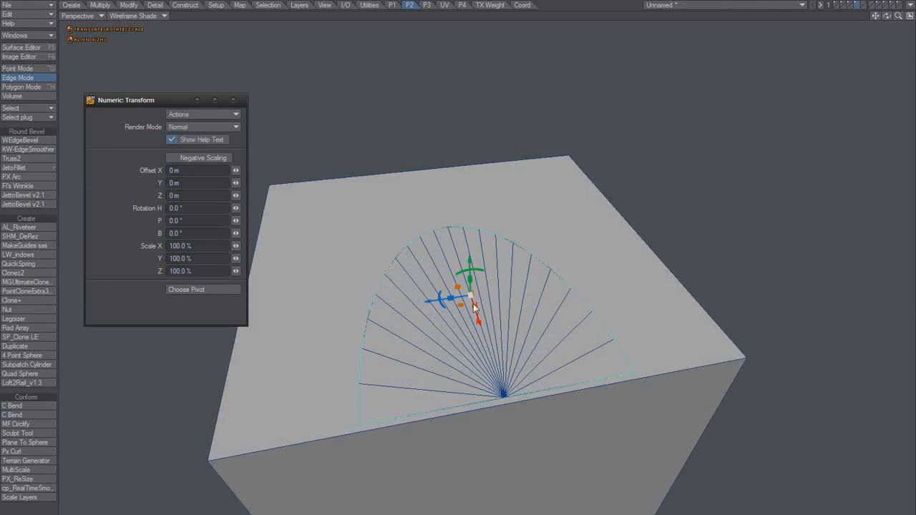
drag(471, 297, 501, 293)
alt+drag(501, 293, 504, 398)
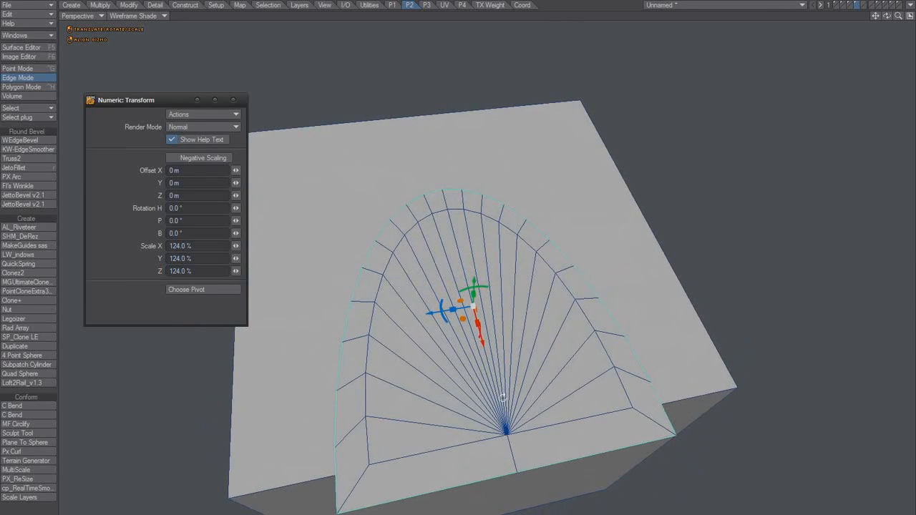
key(space)
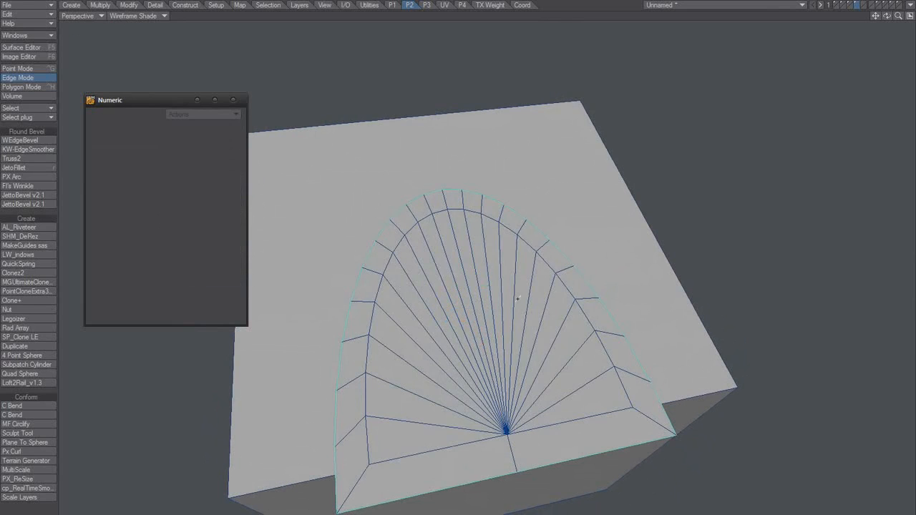
Select the inner fan polygons and switch to selecting the points along the inner outline
key(ctrl+h)
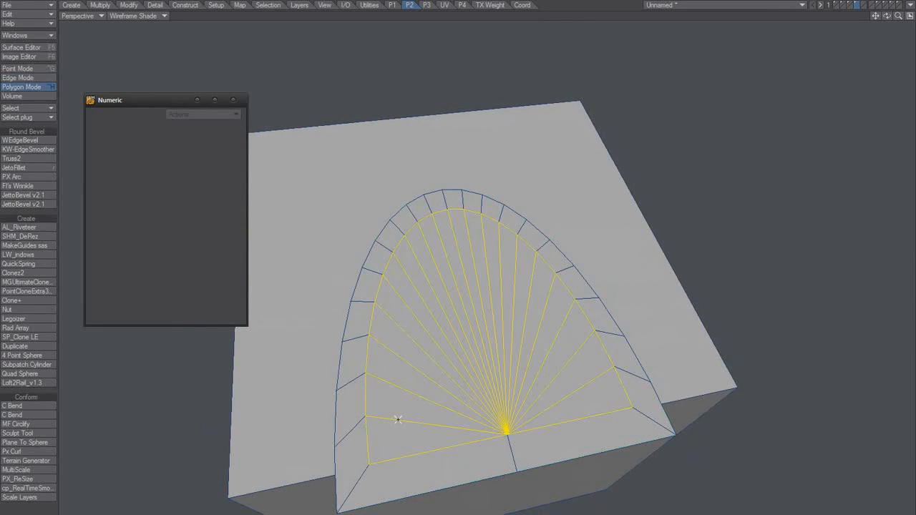
key(ctrl+g)
alt+drag(486, 359, 483, 388)
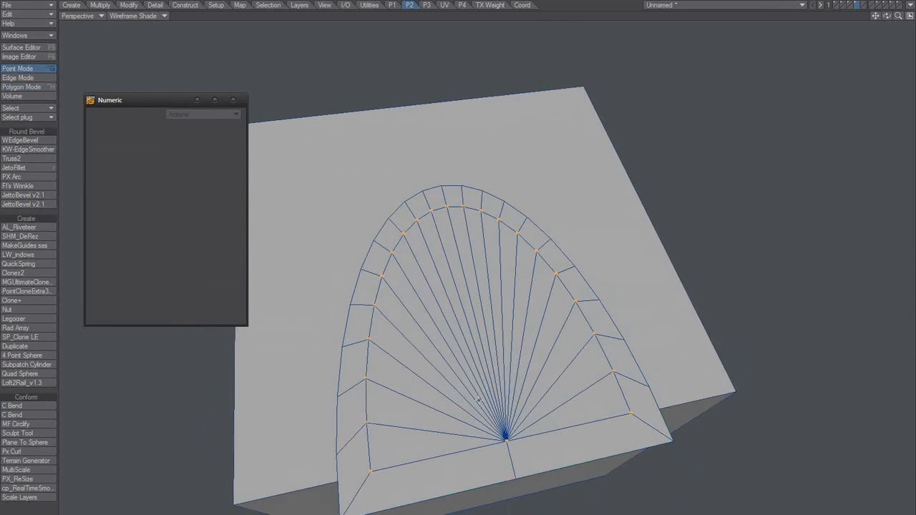
alt+drag(487, 429, 481, 424)
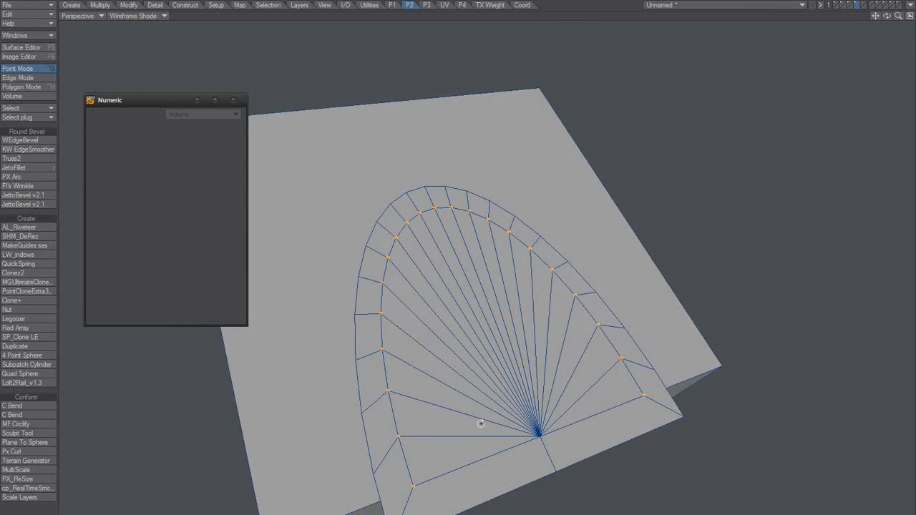
Run Rounder on the inner outline's points with the inset distance set to 10 mm and inspect the resulting geometry
key(shift+r)
key(n)
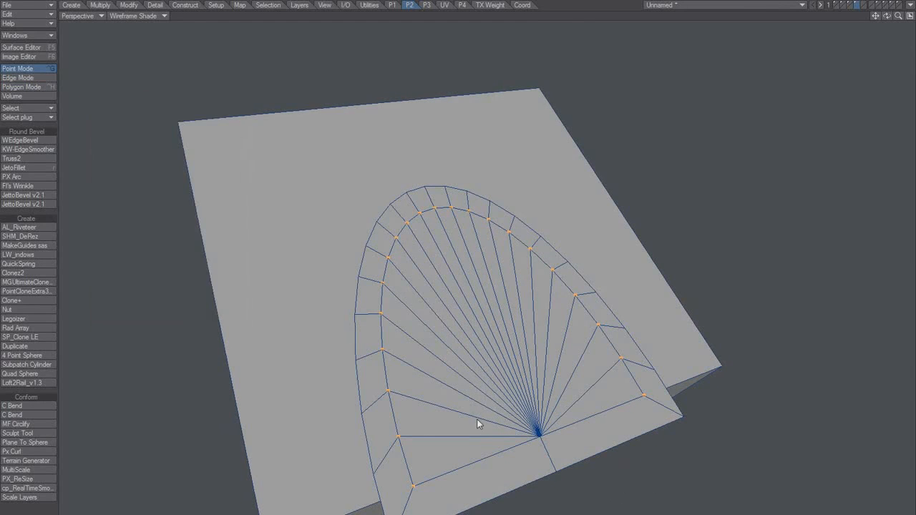
key(n)
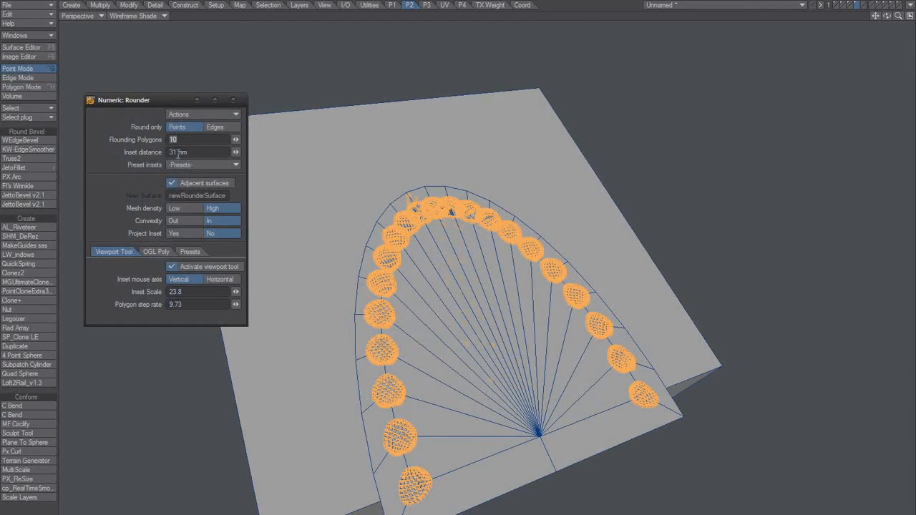
click(178, 153)
text(10)
key(Tab)
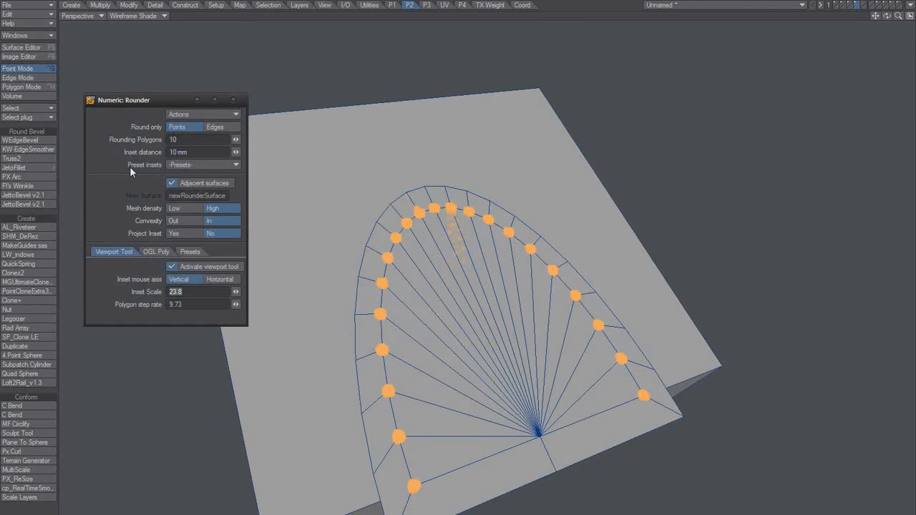
scroll(478, 319, up, 8)
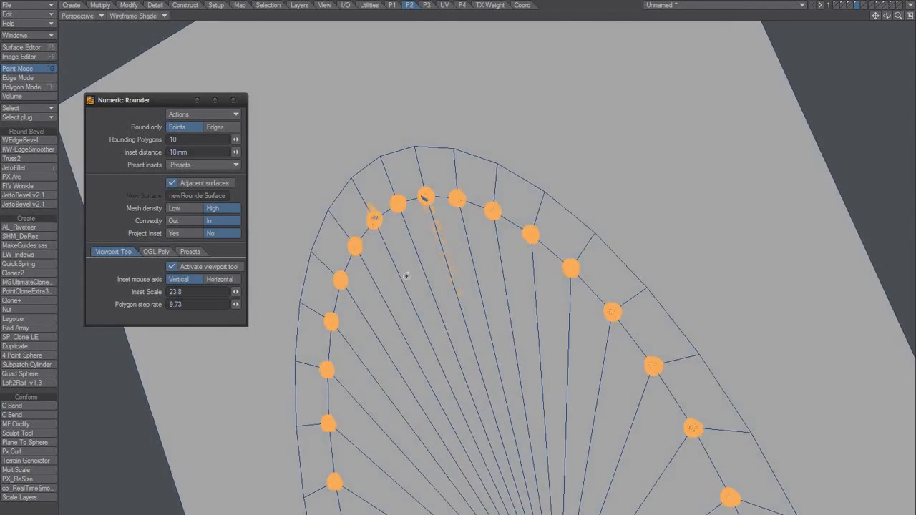
alt+drag(441, 223, 473, 315)
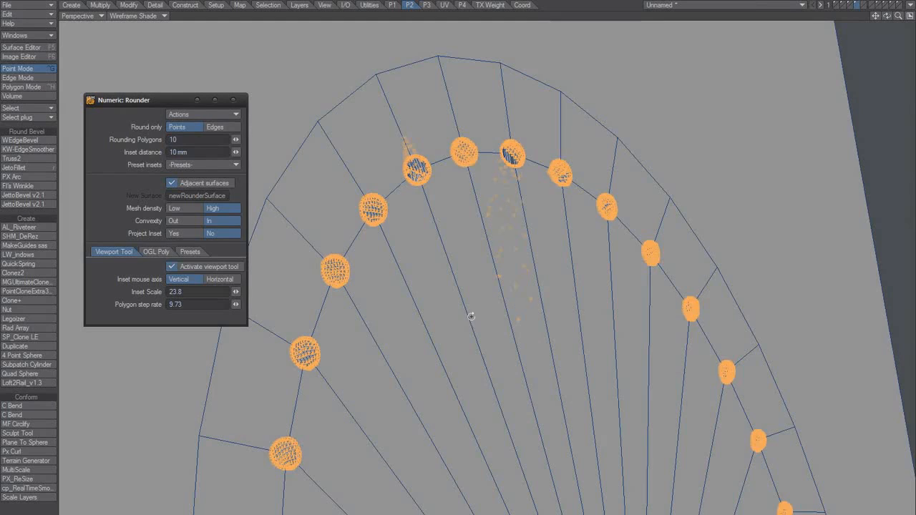
Undo the rounding, clear the perimeter edge selection and return to the inner outline's points
key(ctrl+z)
key(space)
key(space)
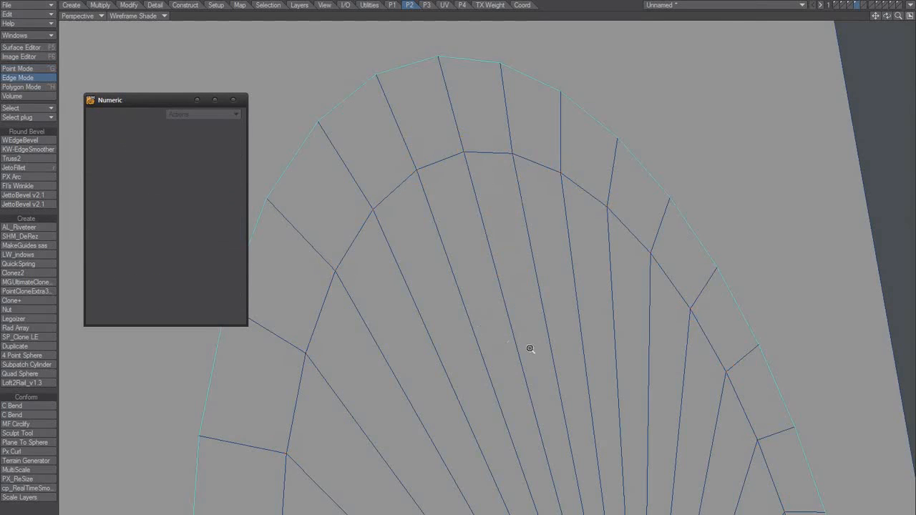
ctrl+alt+drag(530, 348, 491, 319)
key(slash)
key(space)
key(space)
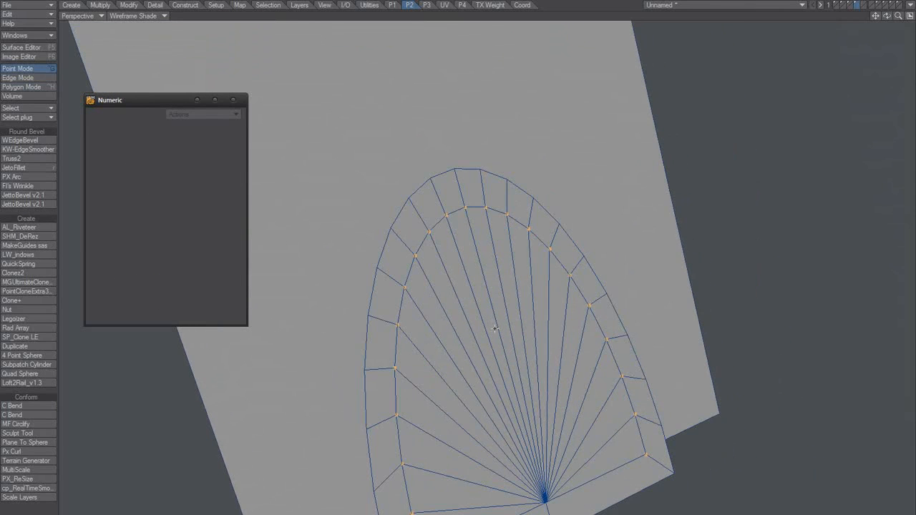
Select the whole half fan including its outer band and merge its points
key(space)
key(space)
click(497, 347)
key(bracketright)
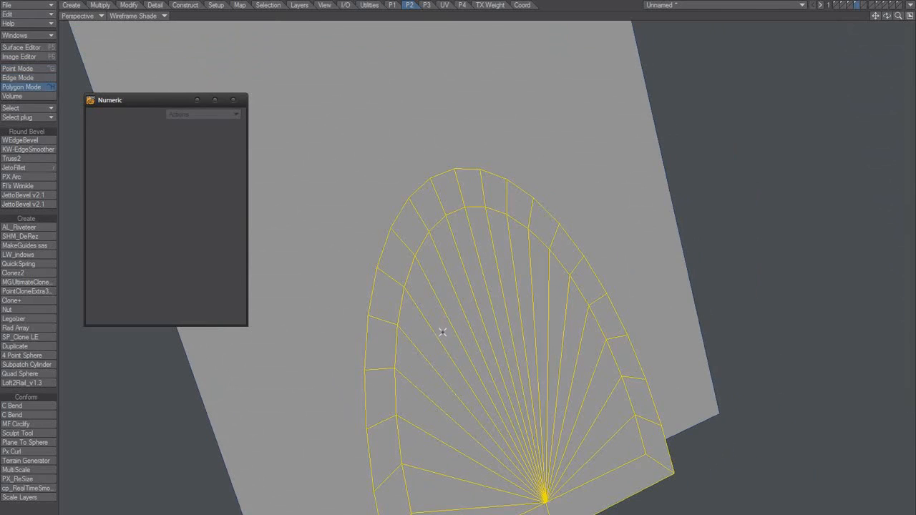
key(m)
click(390, 142)
key(space)
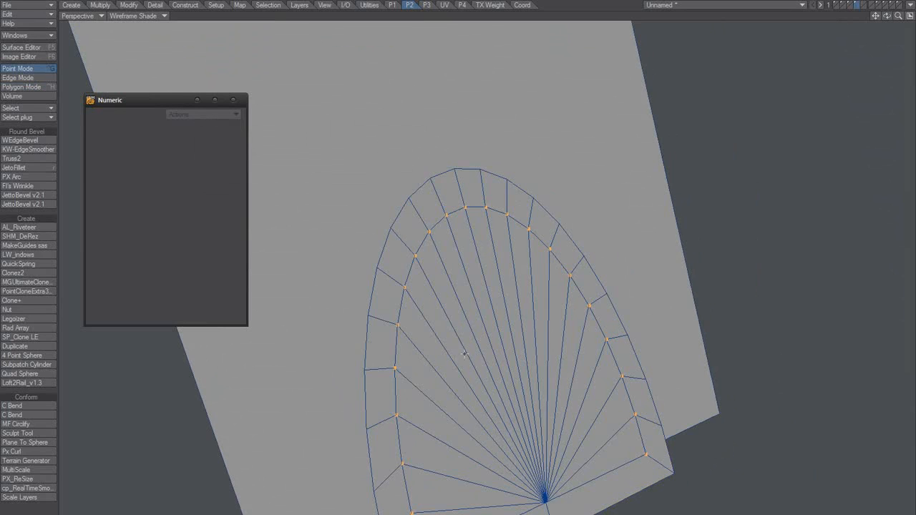
Reselect the points along the inner outline and run Rounder on them again with a 10 mm inset distance
alt+drag(487, 361, 473, 359)
key(slash)
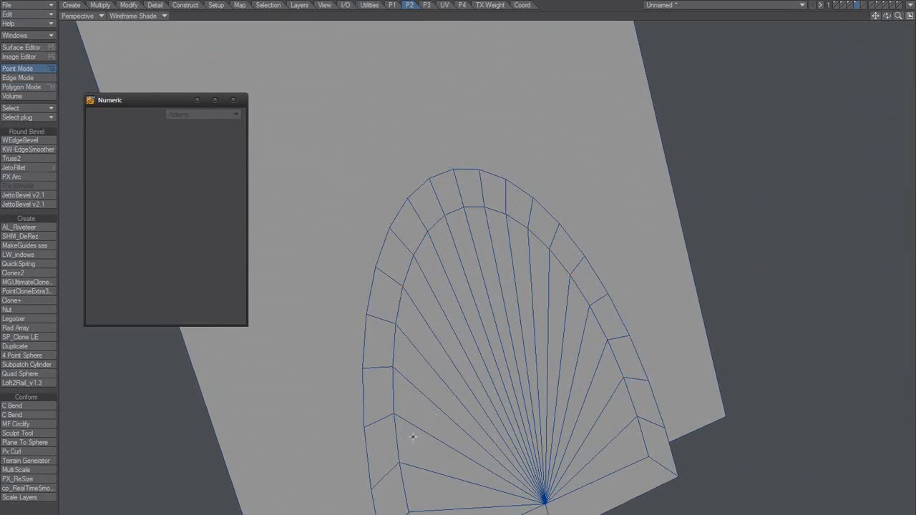
click(399, 462)
key(n)
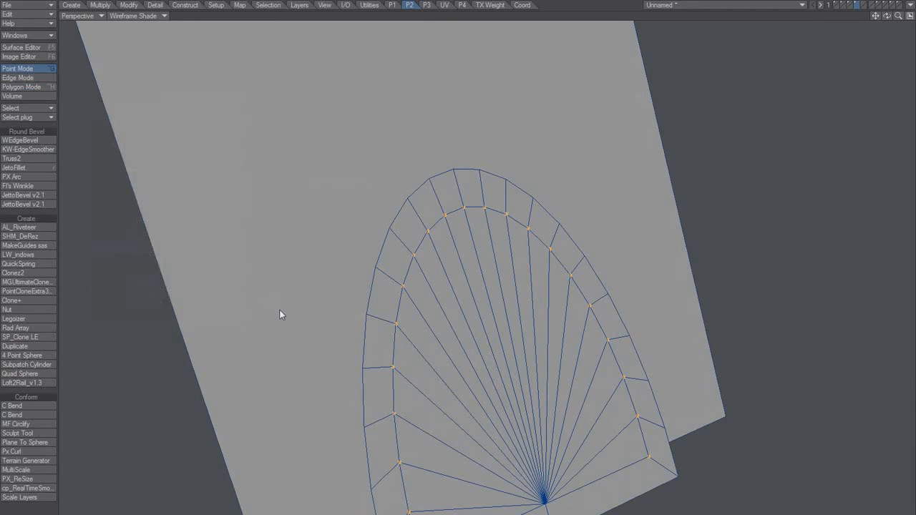
key(n)
scroll(474, 274, up, 4)
alt+drag(475, 274, 513, 387)
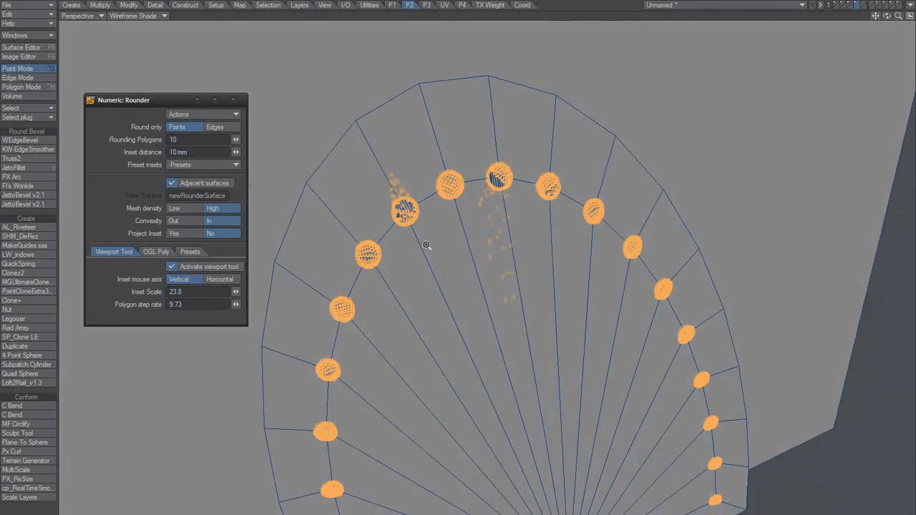
Examine the dense rounding meshes and scattered points along the fan's inner outline up close and from several angles
scroll(427, 244, up, 4)
alt+drag(453, 221, 493, 386)
alt+shift+drag(494, 386, 485, 270)
scroll(468, 317, down, 1)
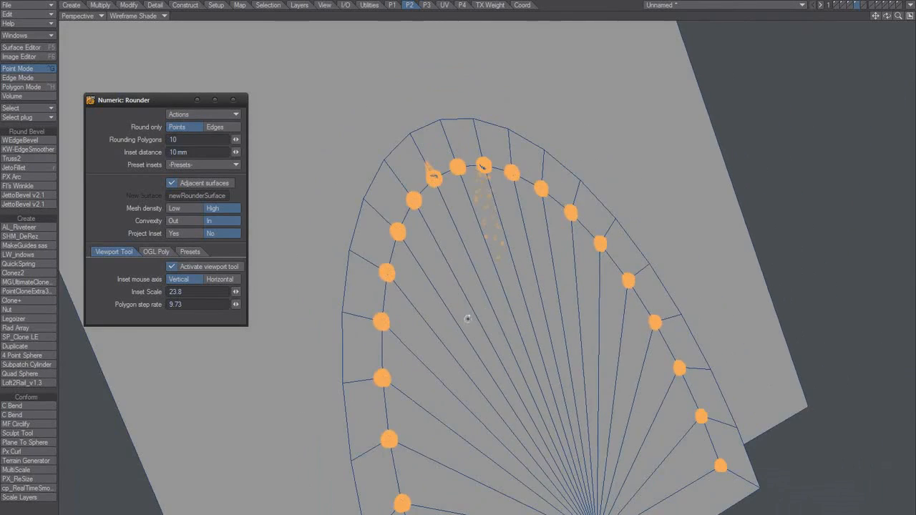
mouse_move(470, 350)
alt+mouse_down()
mouse_move(415, 376)
mouse_move(491, 350)
mouse_move(484, 355)
alt+mouse_up()
scroll(415, 377, up, 4)
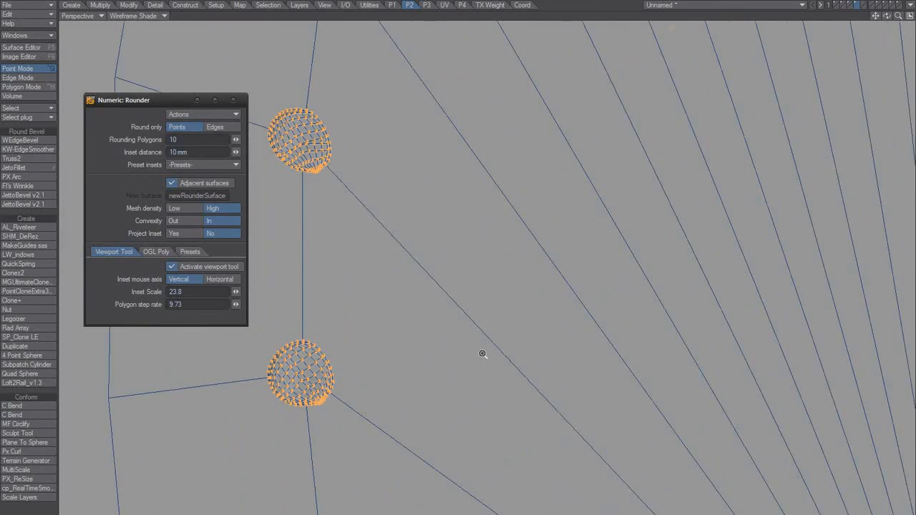
alt+drag(380, 371, 503, 289)
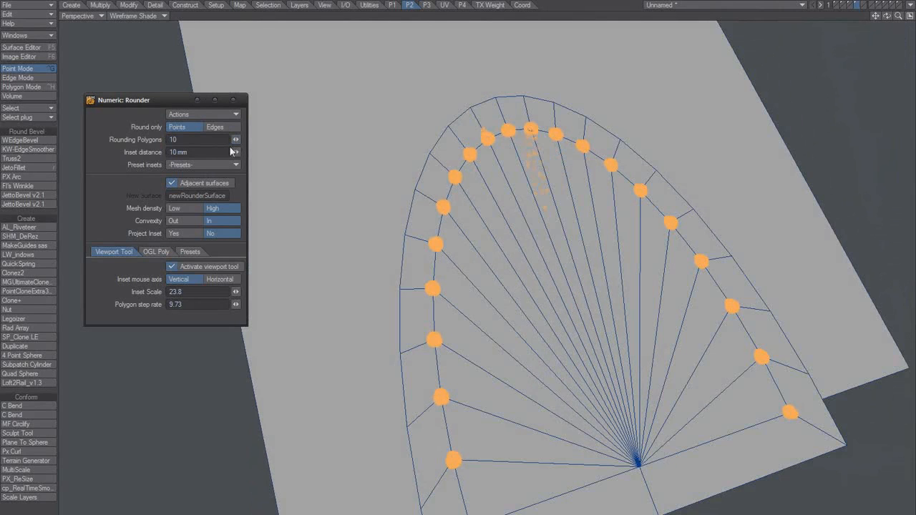
Set Rounder's rounding polygons to 2, inspect the rounded points along the inner outline, and discard the rounding
drag(235, 139, 131, 153)
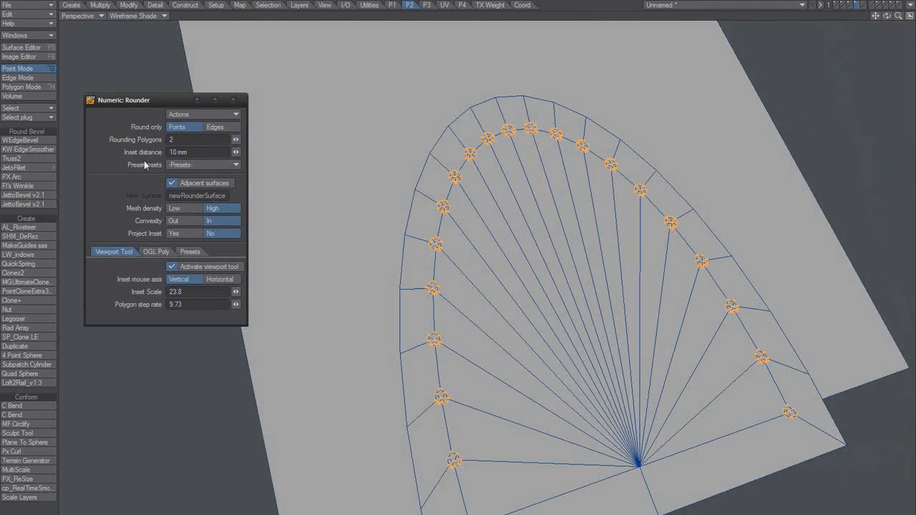
ctrl+alt+drag(475, 175, 480, 322)
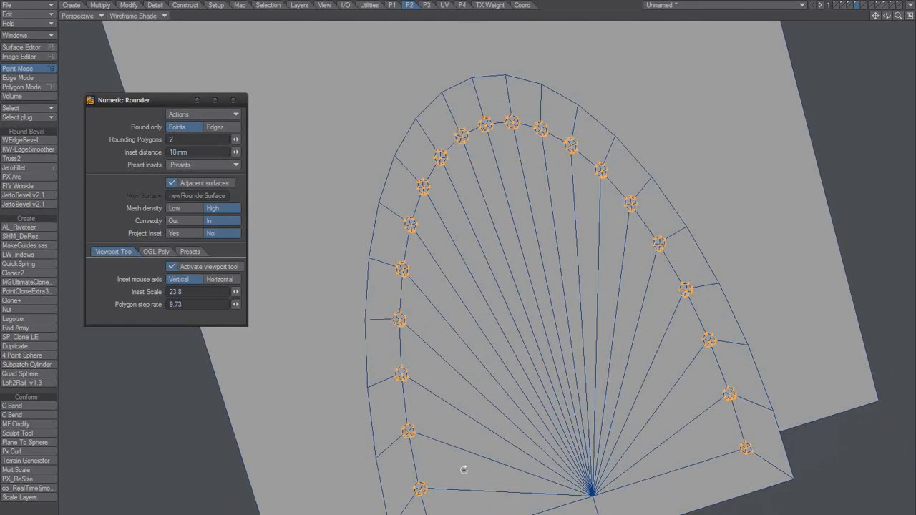
alt+drag(464, 469, 471, 330)
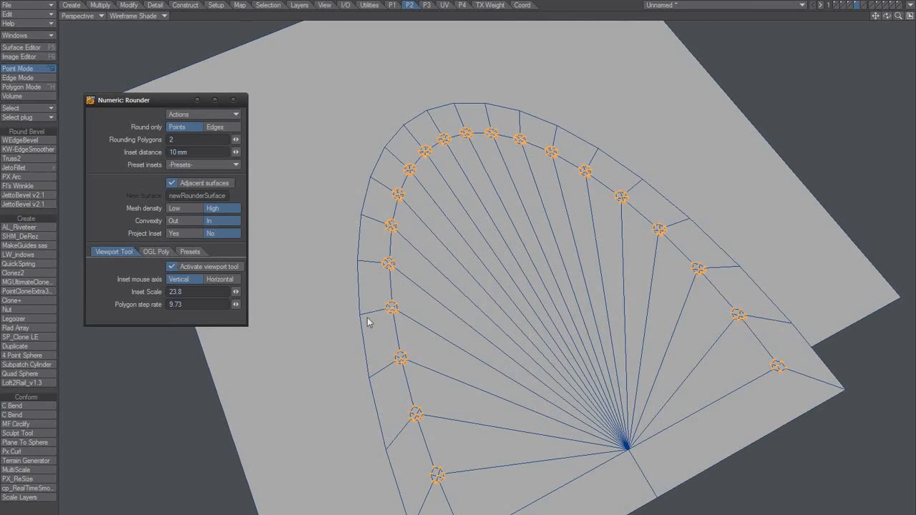
alt+drag(367, 317, 480, 326)
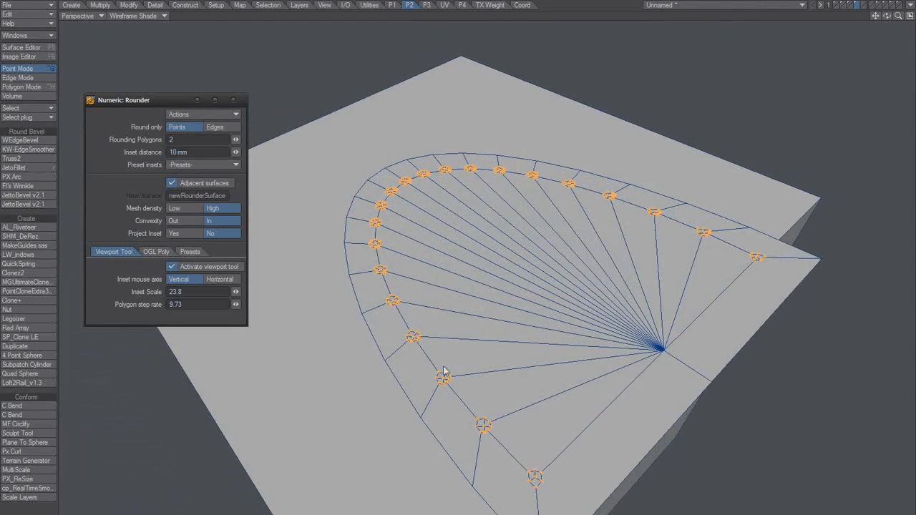
click(232, 100)
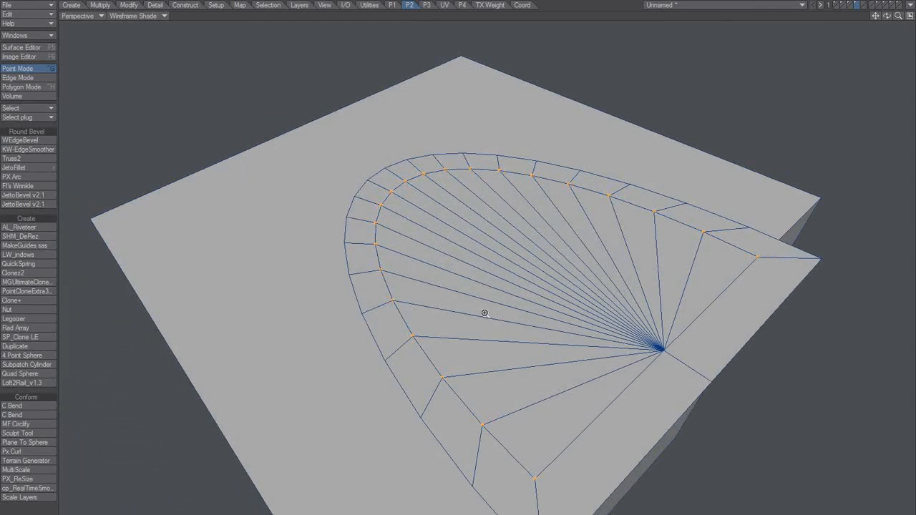
ctrl+alt+drag(485, 313, 526, 323)
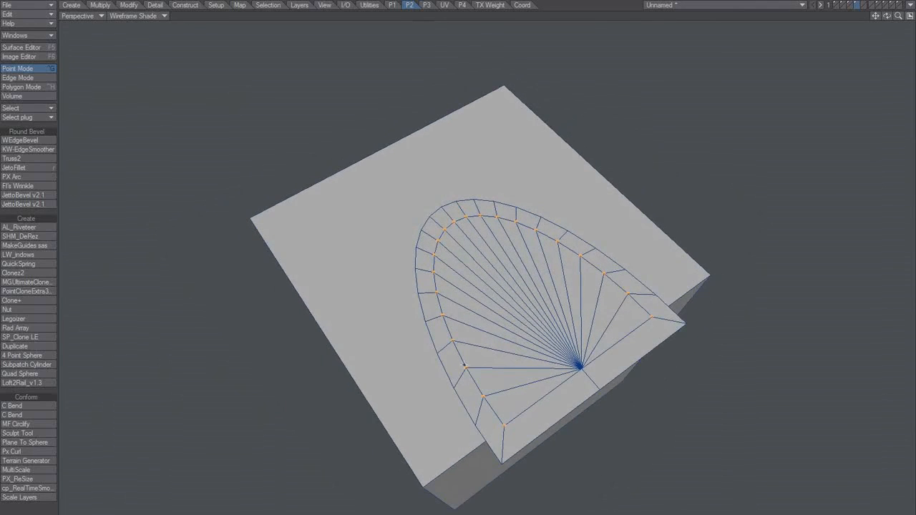
alt+drag(464, 365, 485, 383)
key(space)
key(space)
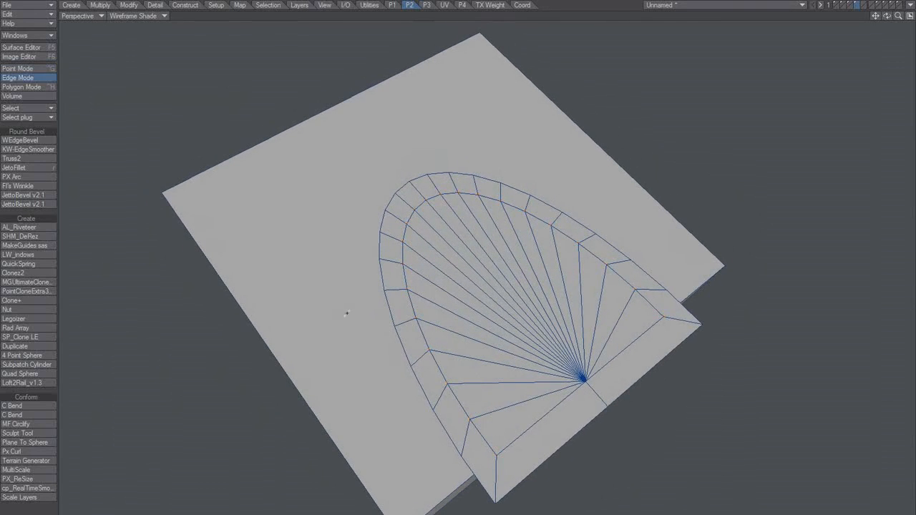
click(345, 314)
click(431, 377)
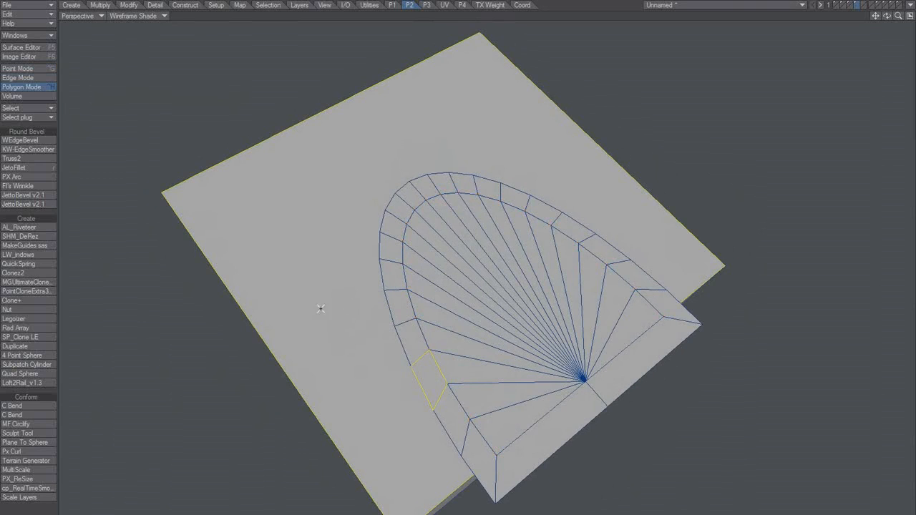
key(slash)
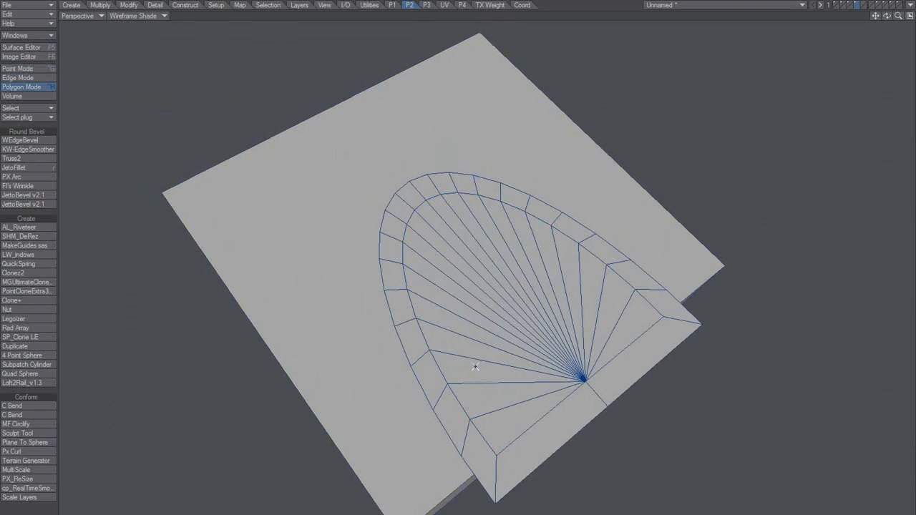
Select the entire half fan including its outer band and delete it from the cube's face
key(space)
key(space)
key(space)
double_click(480, 350)
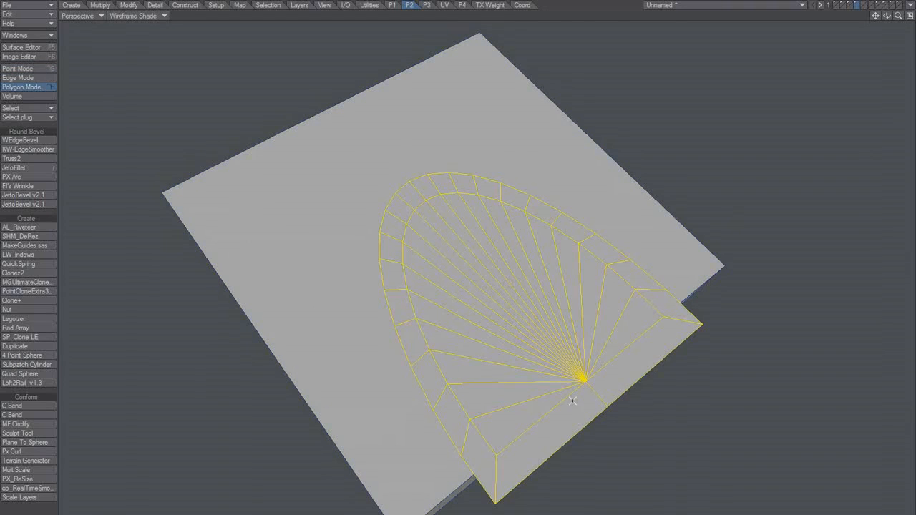
key(Delete)
alt+drag(437, 309, 468, 281)
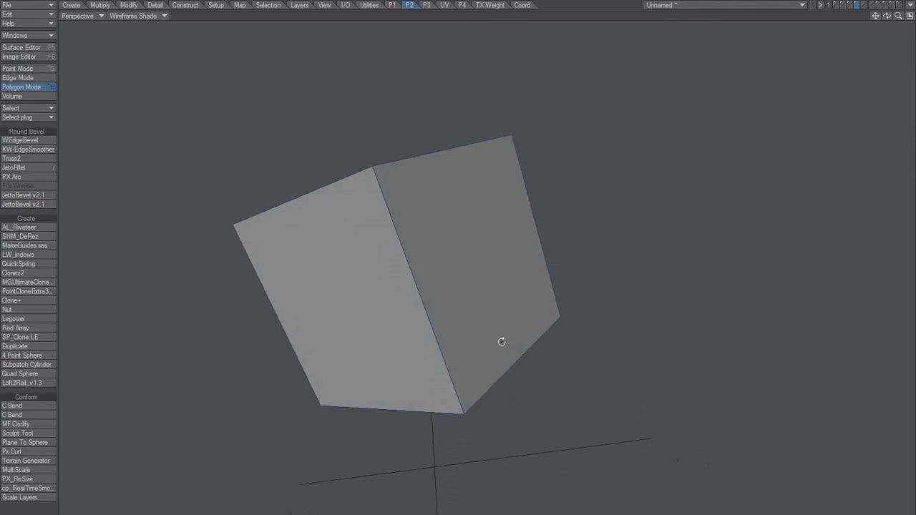
Remove the extra mid-edge point from the cube's side face and split that face diagonally between opposite corners
alt+drag(502, 342, 460, 339)
click(500, 275)
alt+drag(484, 310, 452, 302)
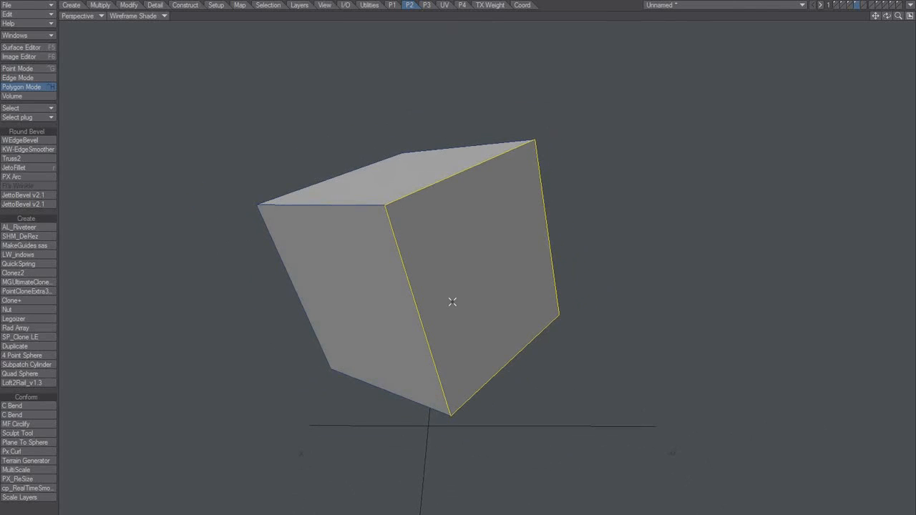
alt+drag(452, 302, 517, 307)
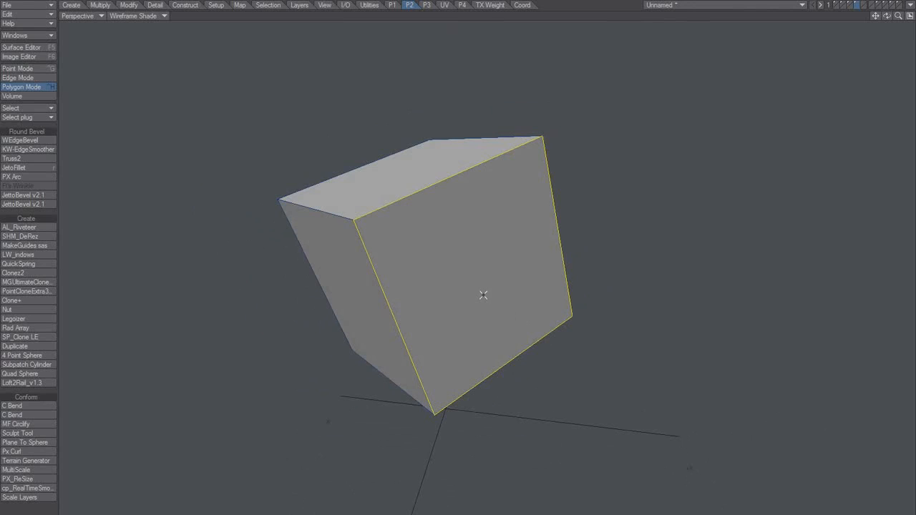
alt+drag(388, 348, 482, 278)
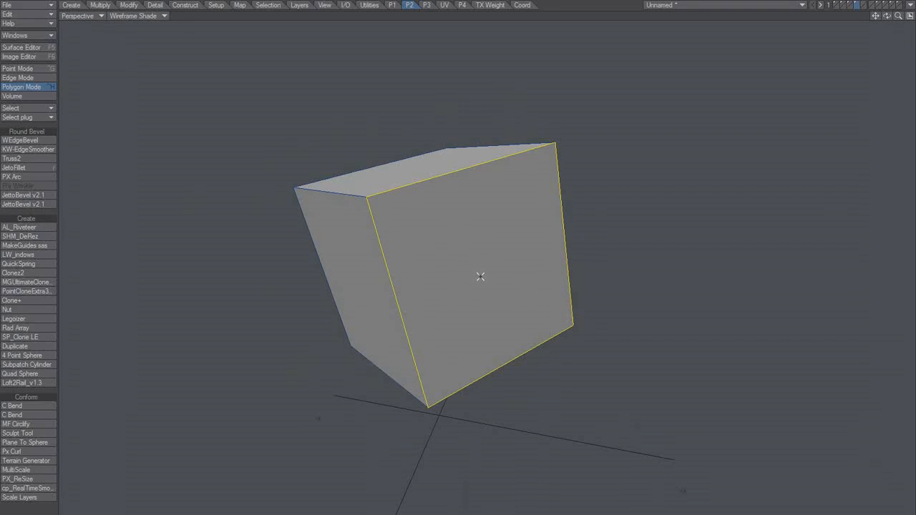
key(ctrl+g)
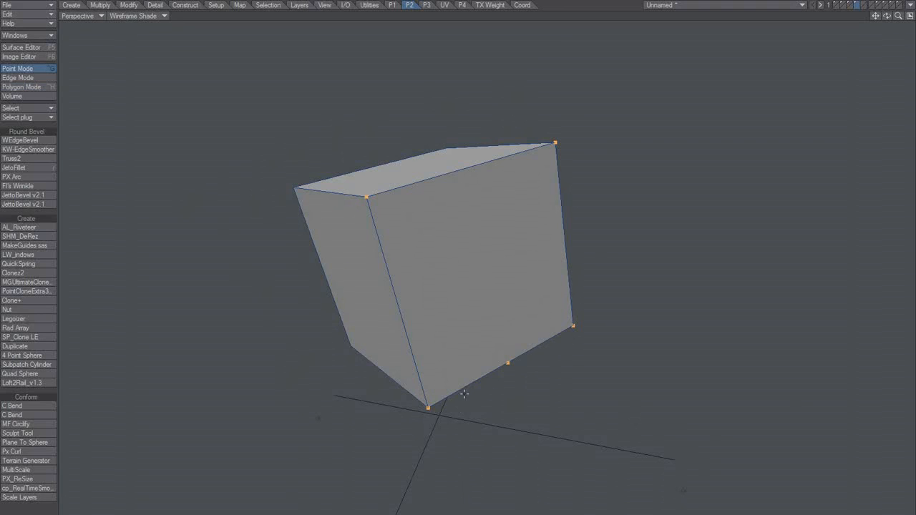
mouse_move(465, 394)
right_down()
mouse_move(348, 201)
mouse_move(475, 140)
mouse_move(450, 284)
mouse_move(469, 409)
right_up()
key(Delete)
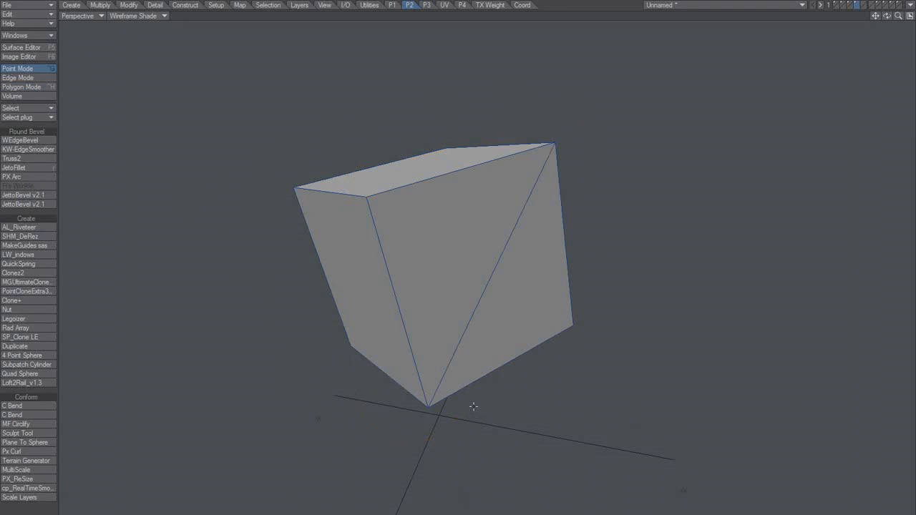
Use Bevel on the diagonal half of the side face to make a smaller separate triangle inset within the whole face
key(space)
key(space)
alt+drag(475, 251, 440, 257)
key(b)
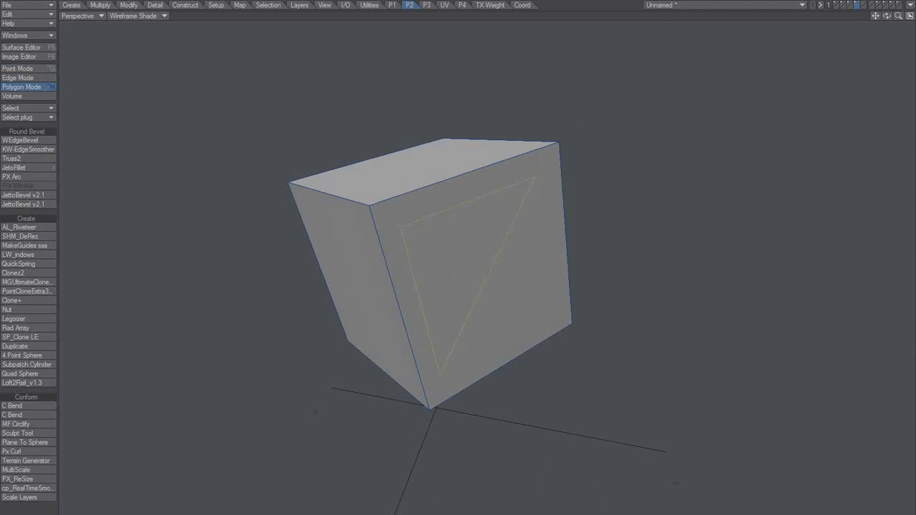
alt+drag(448, 309, 495, 239)
key(t)
click(479, 270)
key(b)
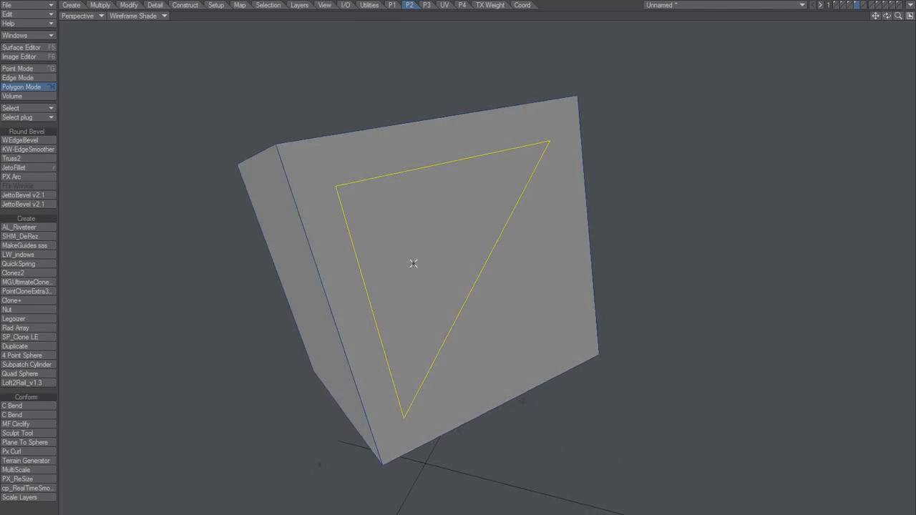
Select the inset triangle's three corner points in order and create an open curve through them
key(space)
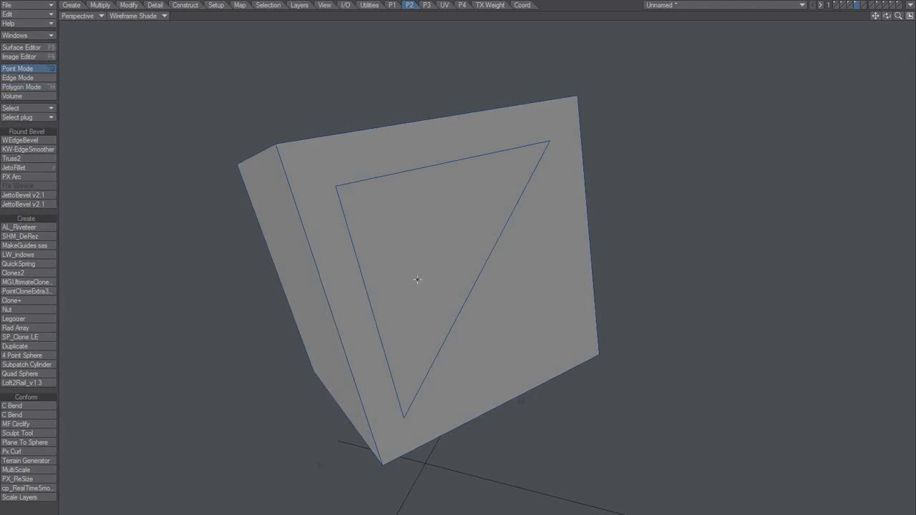
key(space)
key(space)
key(space)
click(404, 419)
click(340, 186)
key(ctrl+p)
key(ctrl+h)
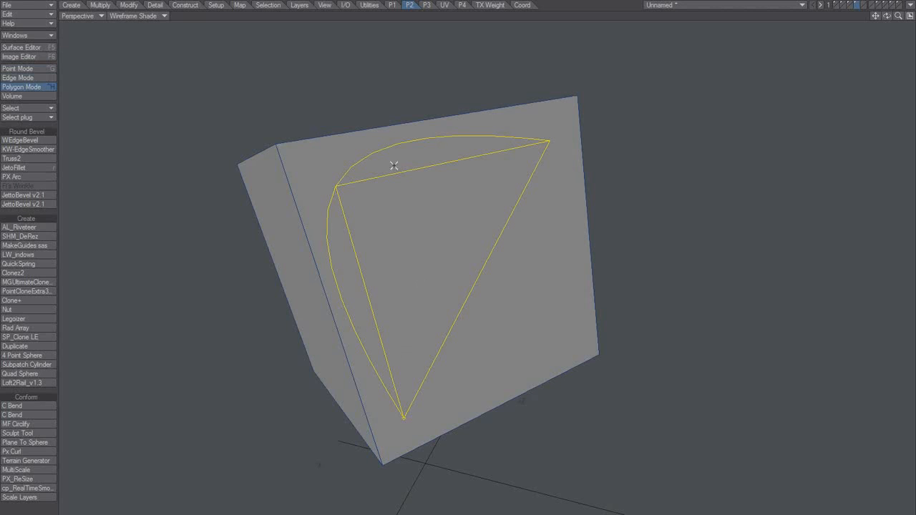
Cut the open curve, delete the inset triangle, and paste the curve back onto the cube's face
click(424, 163)
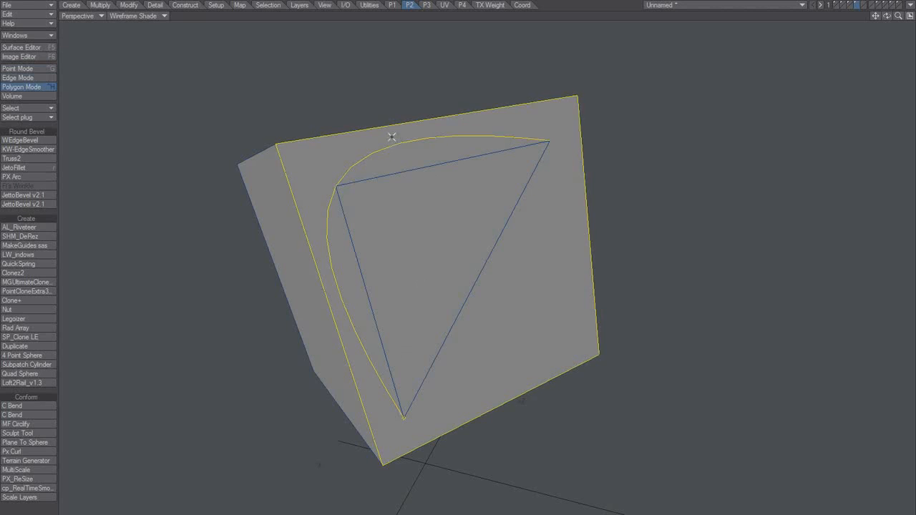
key(Delete)
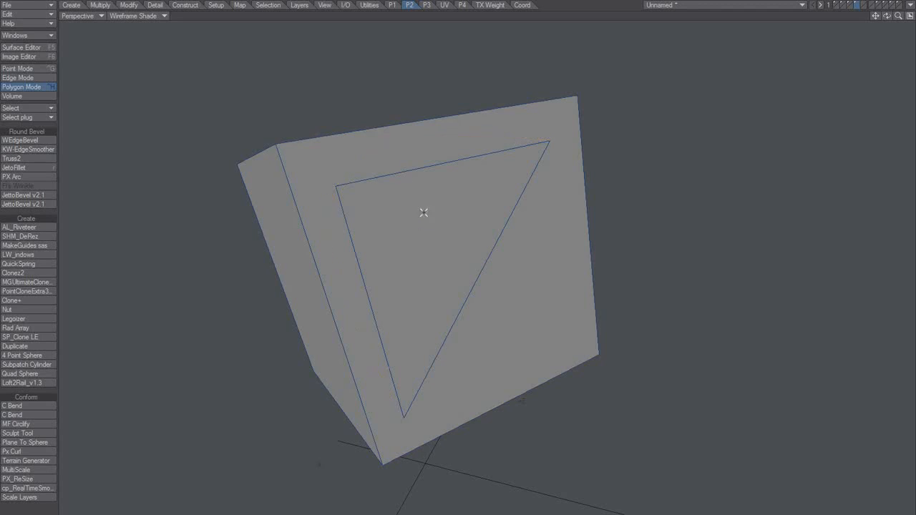
drag(400, 167, 399, 195)
click(405, 148)
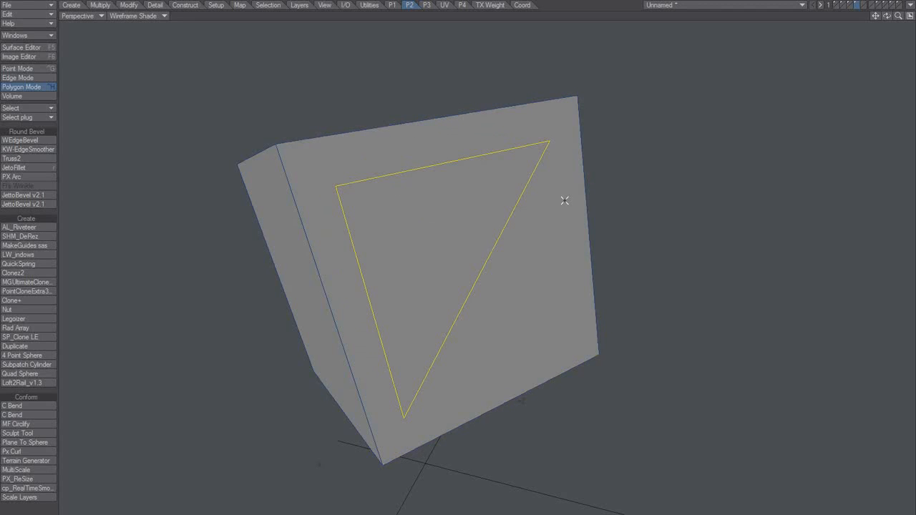
key(Delete)
key(ctrl+v)
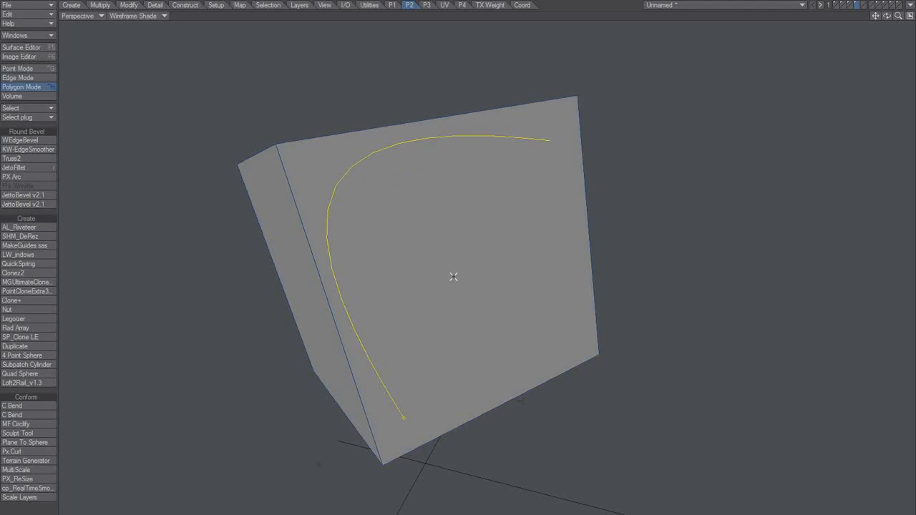
mouse_move(451, 273)
alt+mouse_down()
mouse_move(505, 256)
mouse_move(451, 257)
alt+mouse_up()
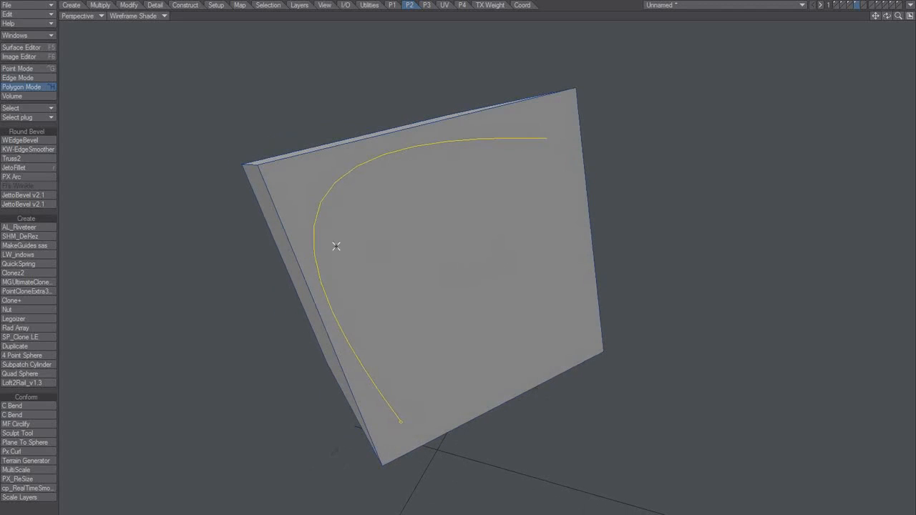
Select the curve's middle corner point and chamfer it with an amount of 83 mm
key(space)
key(space)
key(space)
key(space)
key(space)
key(space)
key(space)
key(space)
key(space)
key(space)
click(330, 202)
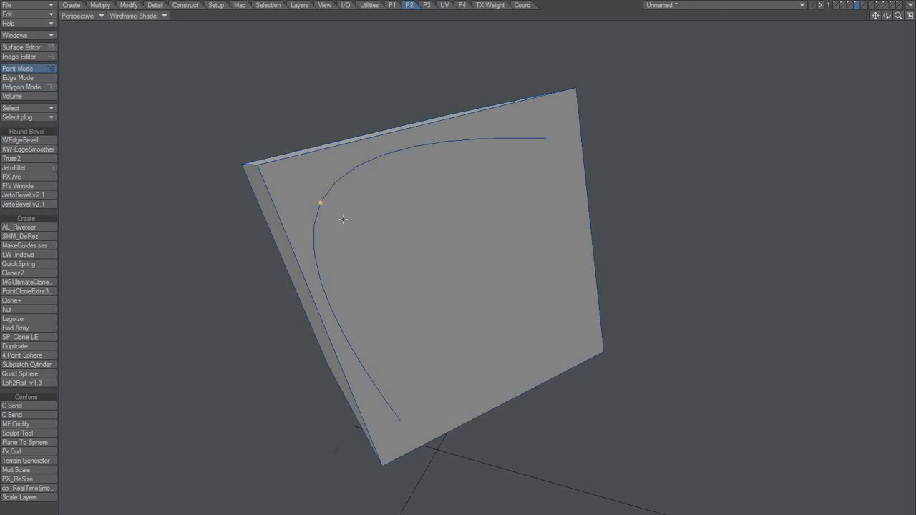
scroll(358, 251, up, 1)
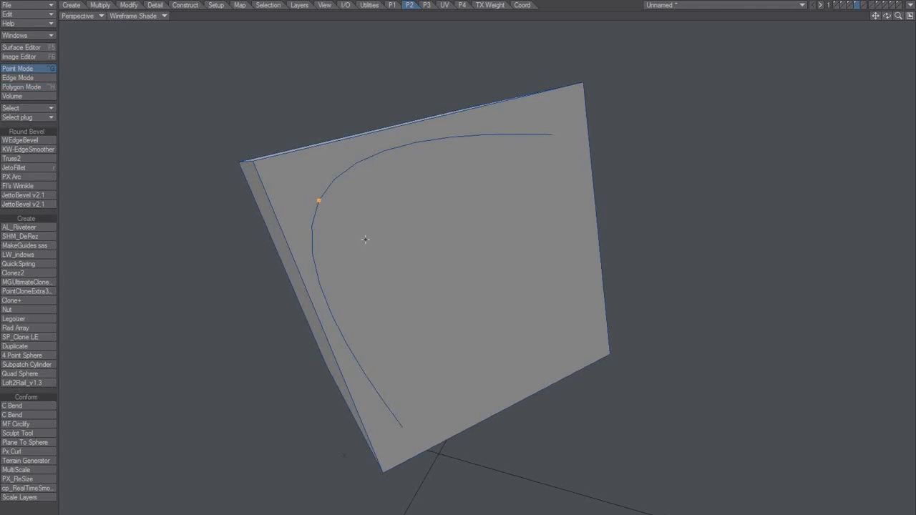
key(r)
click(333, 204)
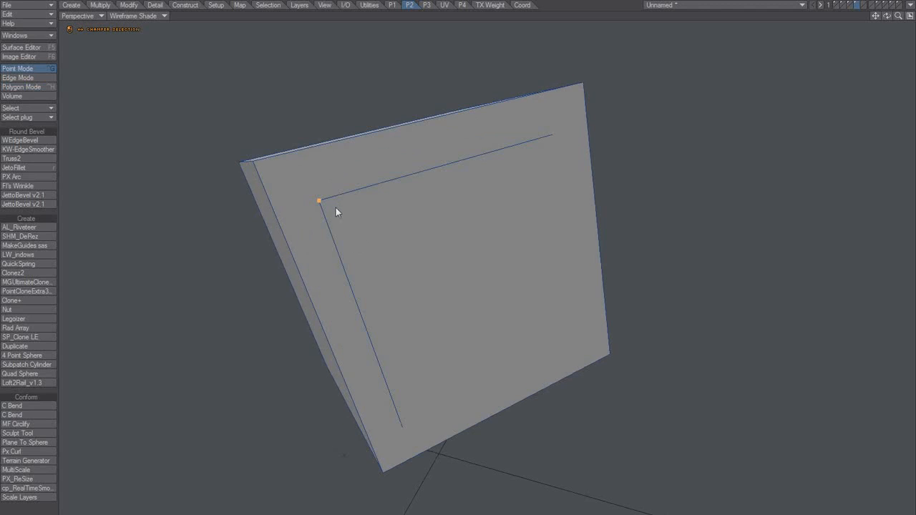
text(n)
text(0371)
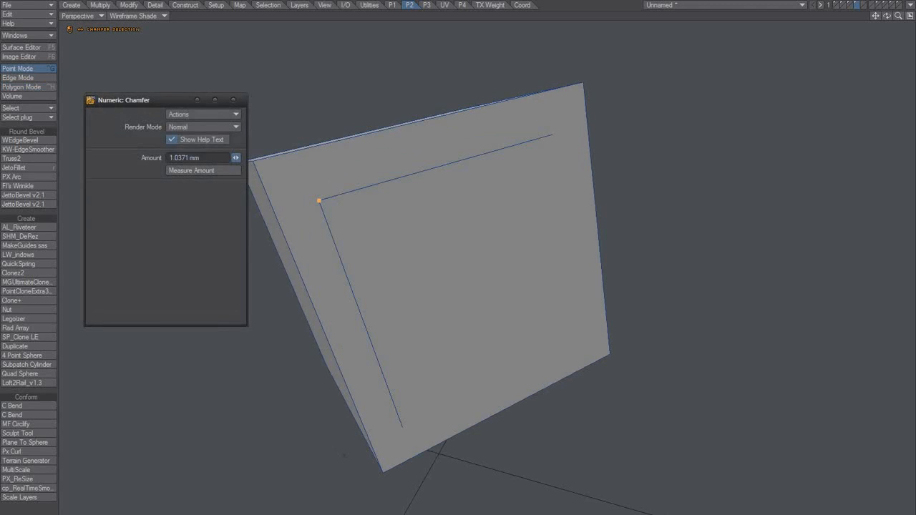
key(Return)
drag(235, 159, 237, 158)
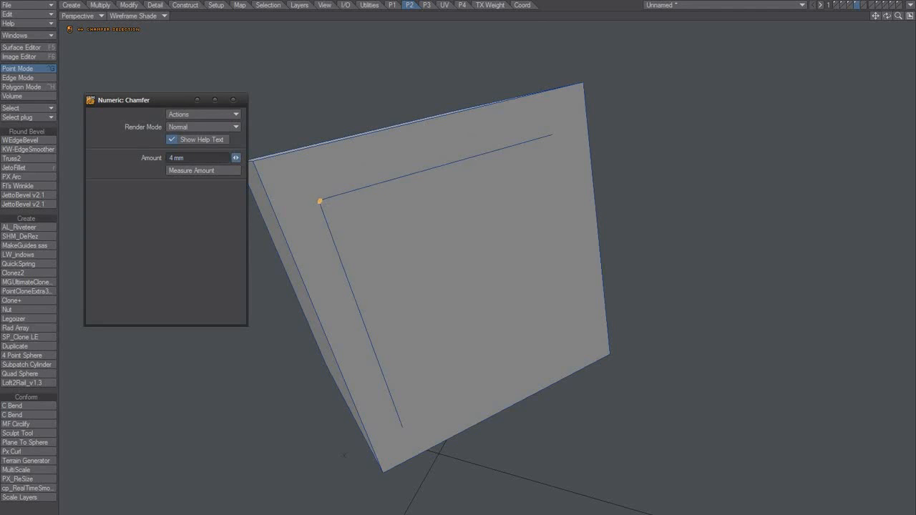
drag(322, 201, 356, 201)
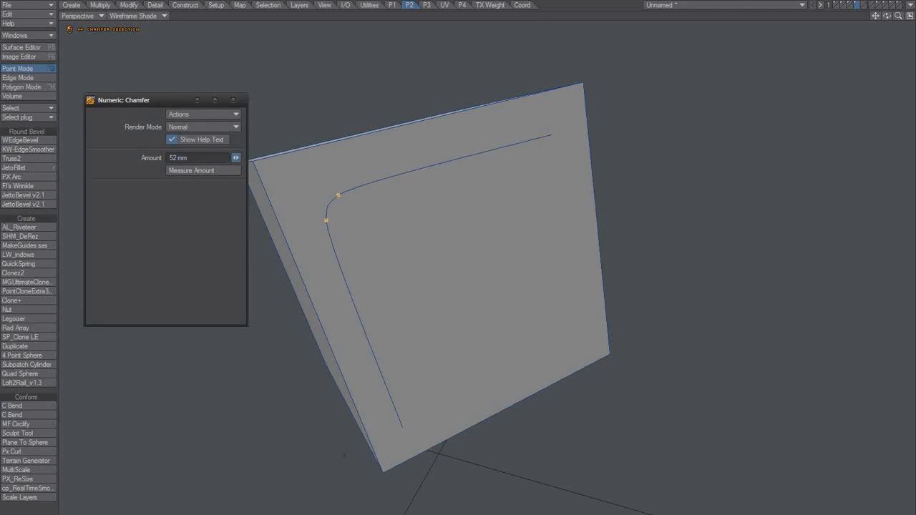
drag(270, 158, 292, 158)
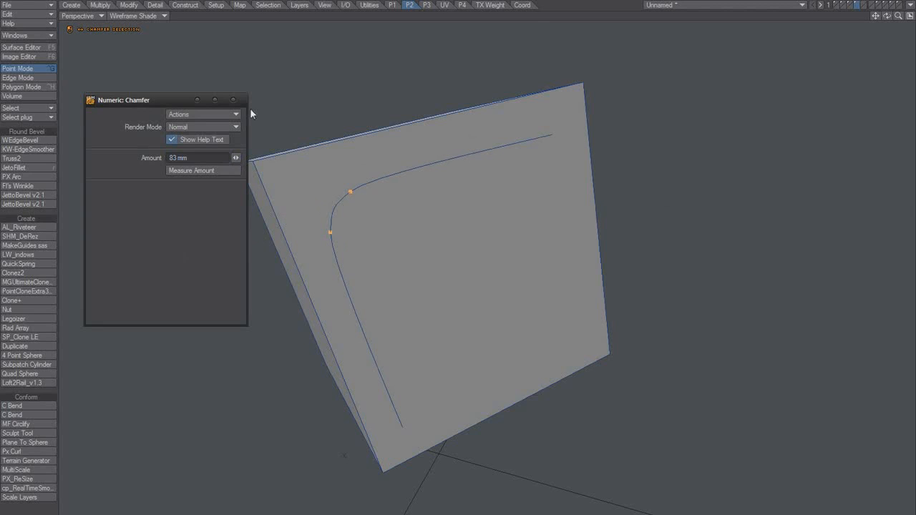
Close the chamfer settings, undo the chamfer on the curve's corner point, and return to point selection
click(233, 100)
alt+drag(303, 248, 406, 261)
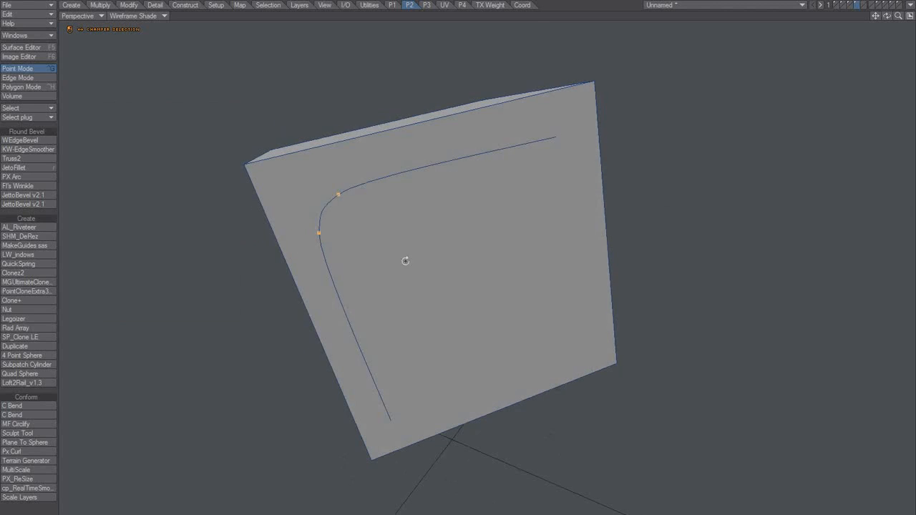
key(ctrl+z)
key(space)
key(space)
key(space)
key(space)
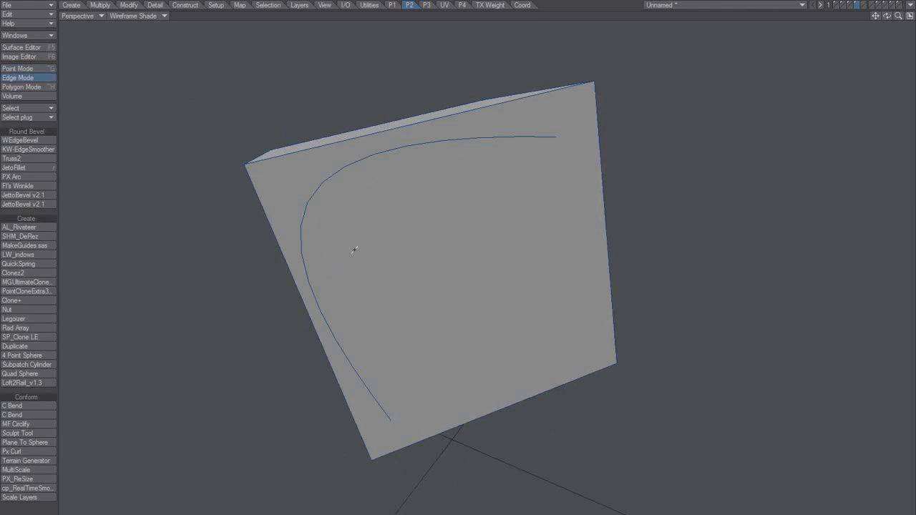
Round the curve's middle corner point with JetoFillet, turning Maximum off and using a 150 mm radius with 10 segments and Merge on
alt+drag(362, 266, 380, 253)
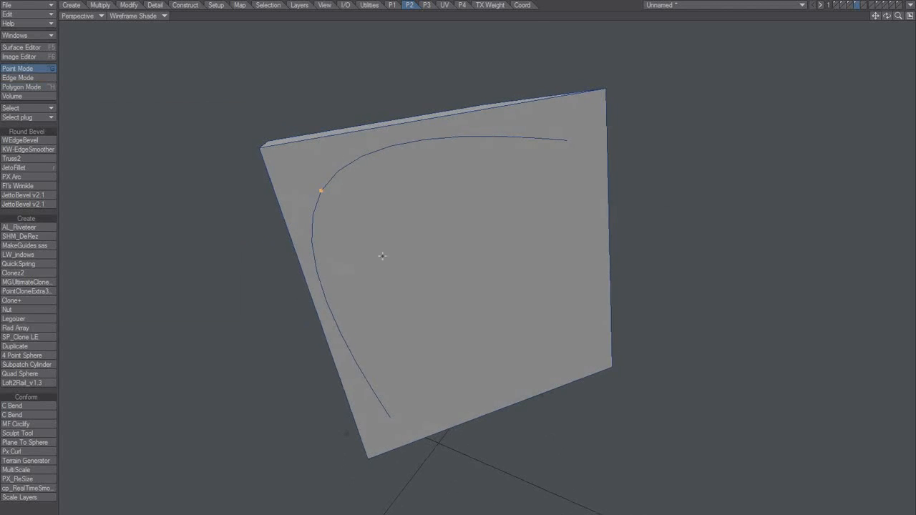
key(r)
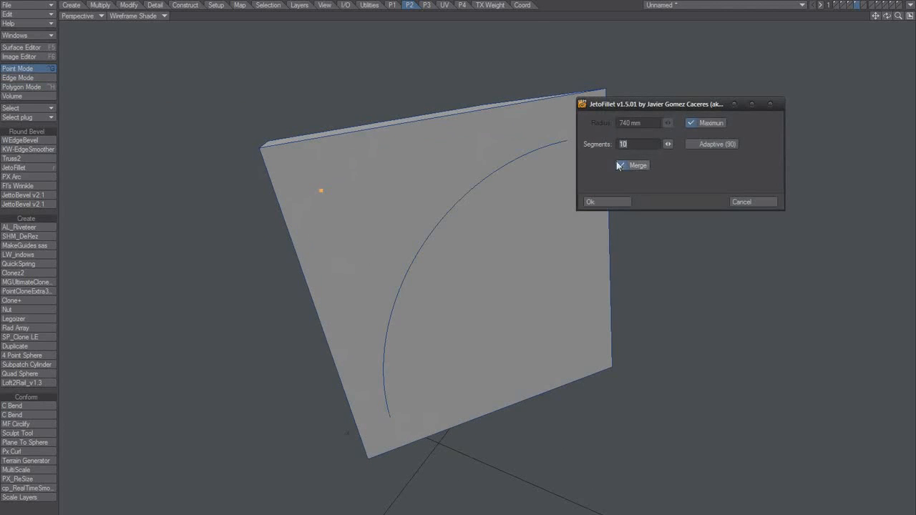
click(688, 123)
key(BackSpace)
key(Return)
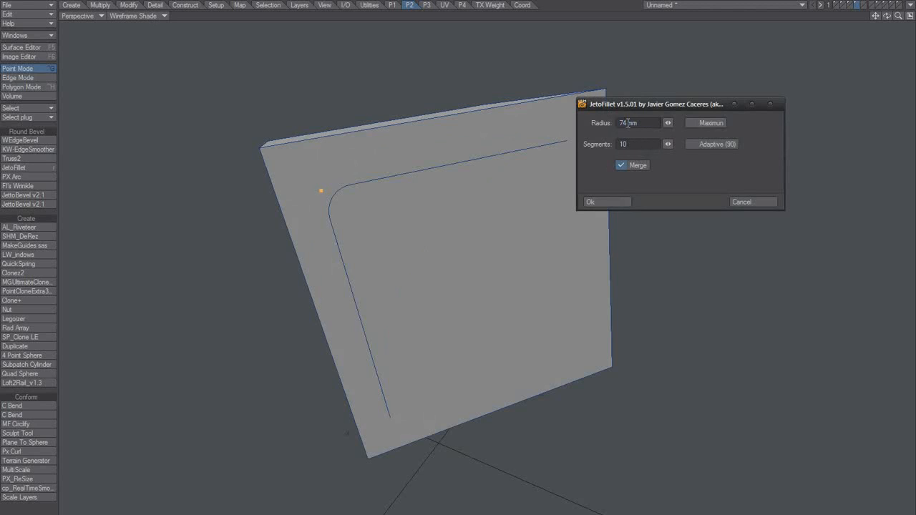
drag(627, 123, 568, 134)
text(150)
key(Return)
click(608, 203)
Select the rounded curve's points and reduce the selection to the single point in the middle of the arc
alt+drag(536, 247, 368, 363)
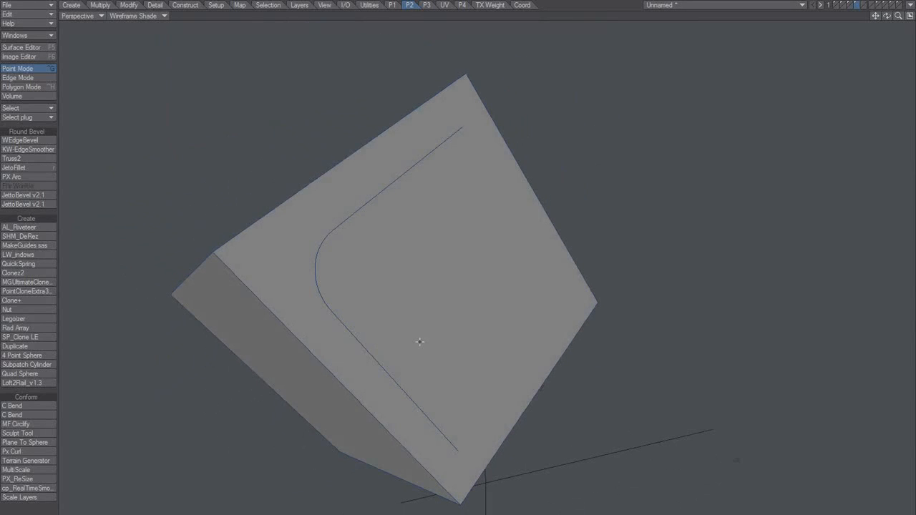
key(ctrl+h)
click(323, 273)
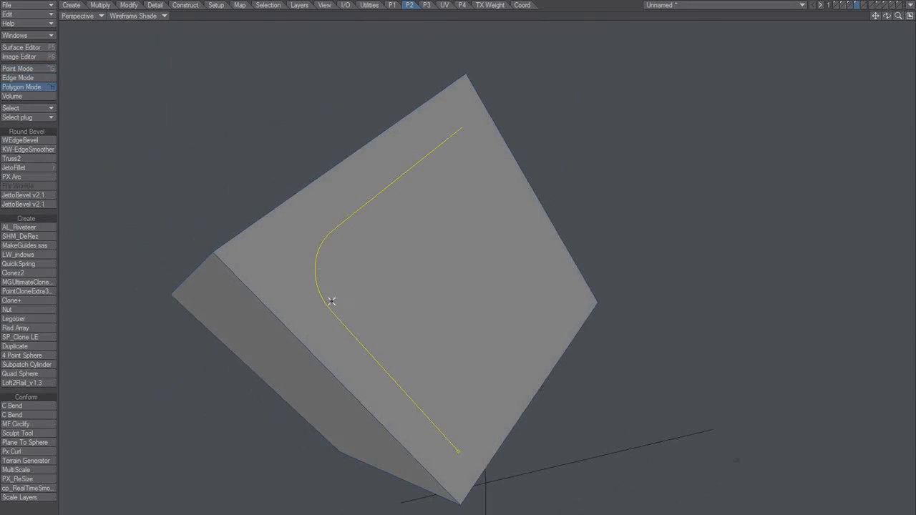
key(ctrl+g)
click(458, 451)
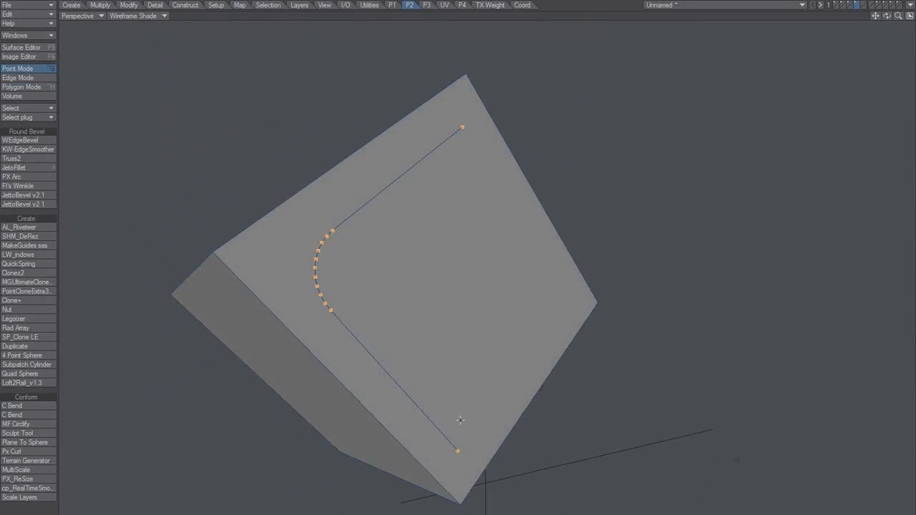
scroll(368, 265, up, 2)
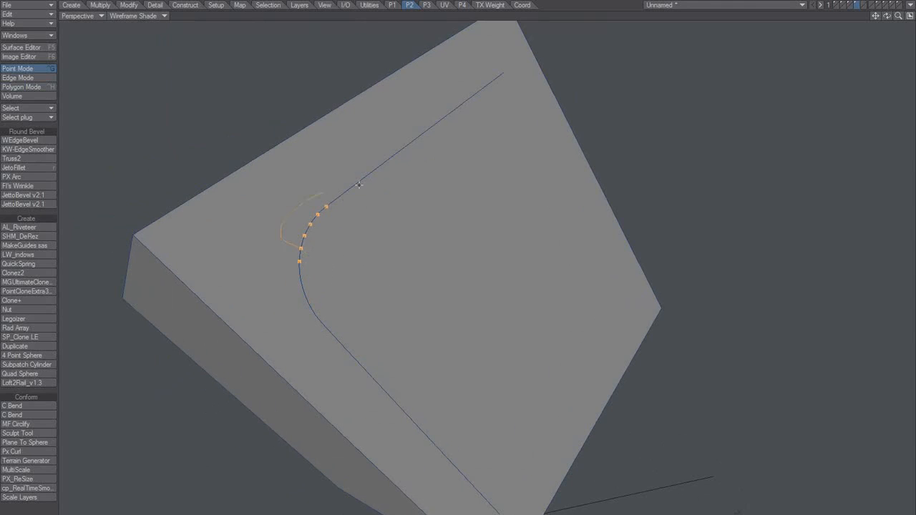
right_drag(358, 185, 315, 251)
alt+drag(364, 287, 309, 313)
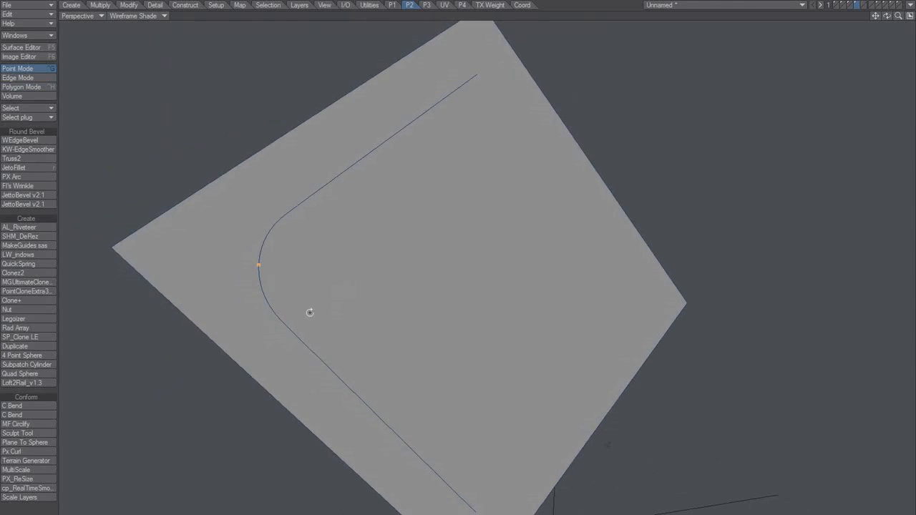
Activate the transform gizmo on the arc's middle point and align it to the face's nearest corner point
alt+drag(258, 262, 328, 321)
key(t)
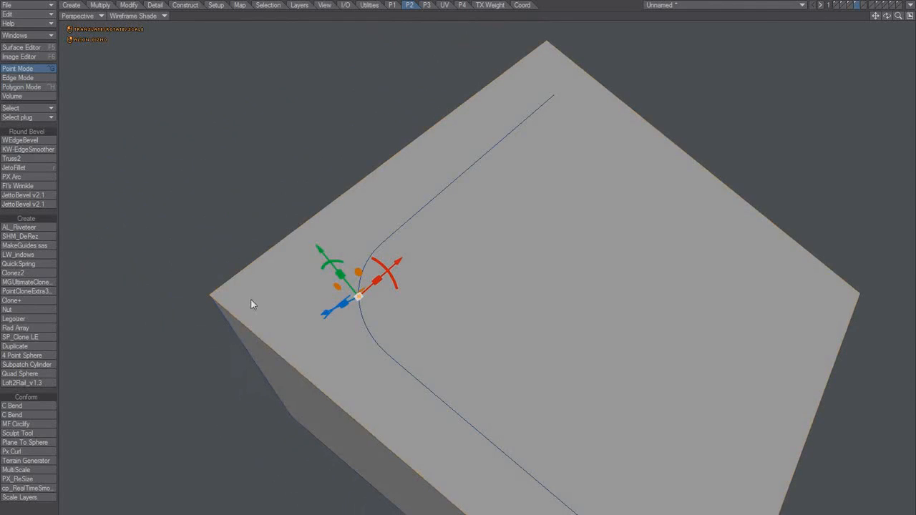
click(209, 294)
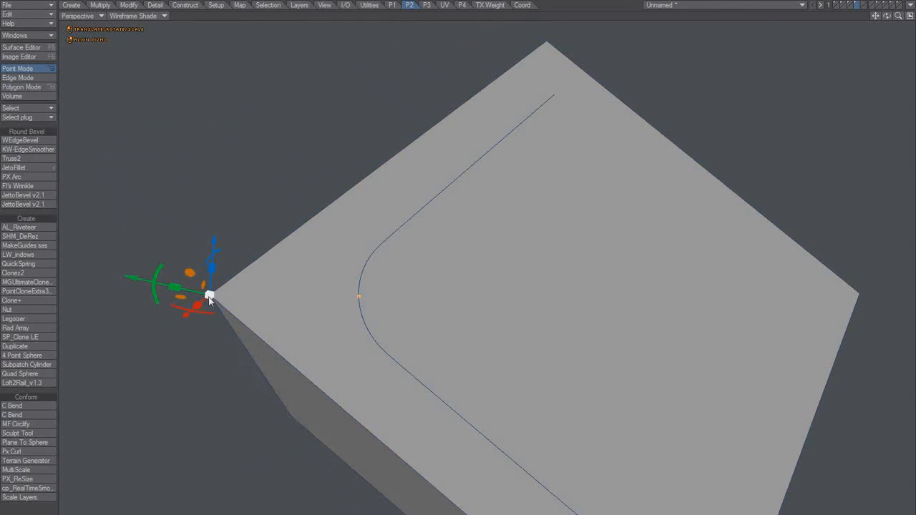
alt+drag(327, 306, 450, 372)
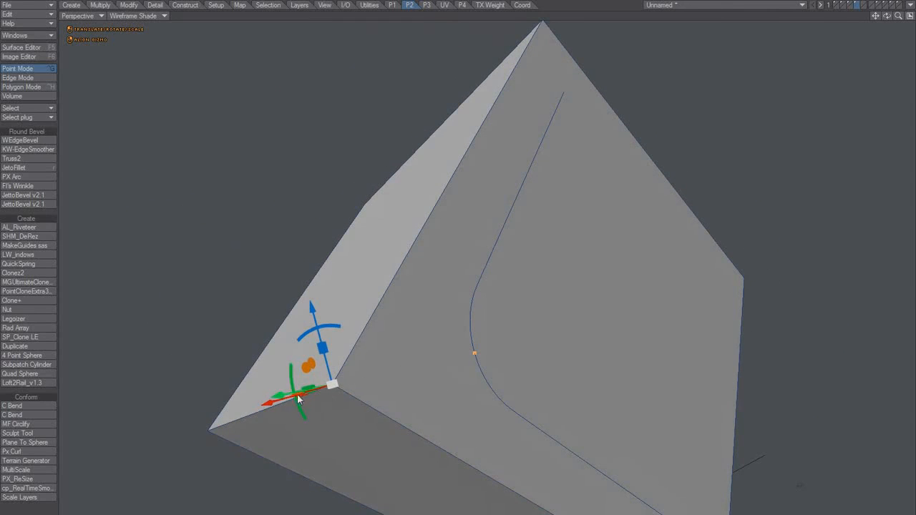
alt+drag(393, 380, 377, 313)
Drop the transform gizmo and add the face's nearest corner point to the selected arc point
shift+click(217, 287)
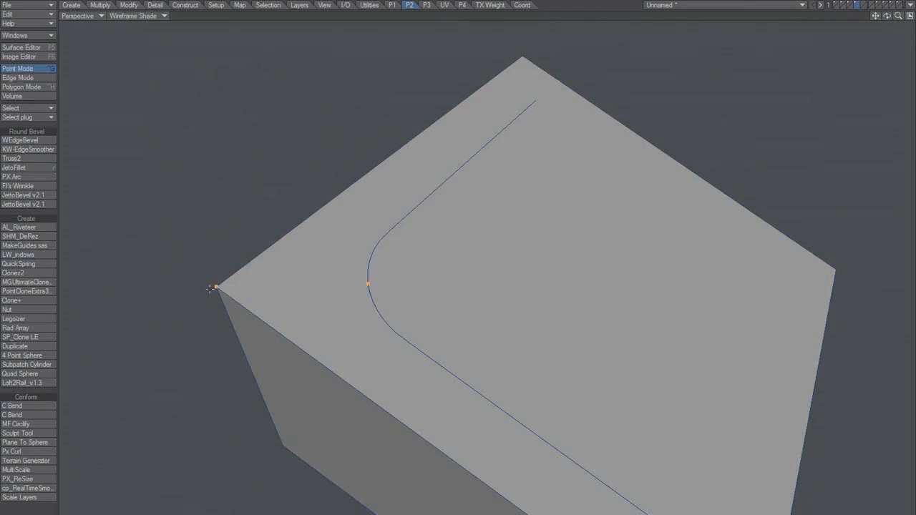
scroll(394, 354, down, 2)
alt+drag(396, 399, 458, 339)
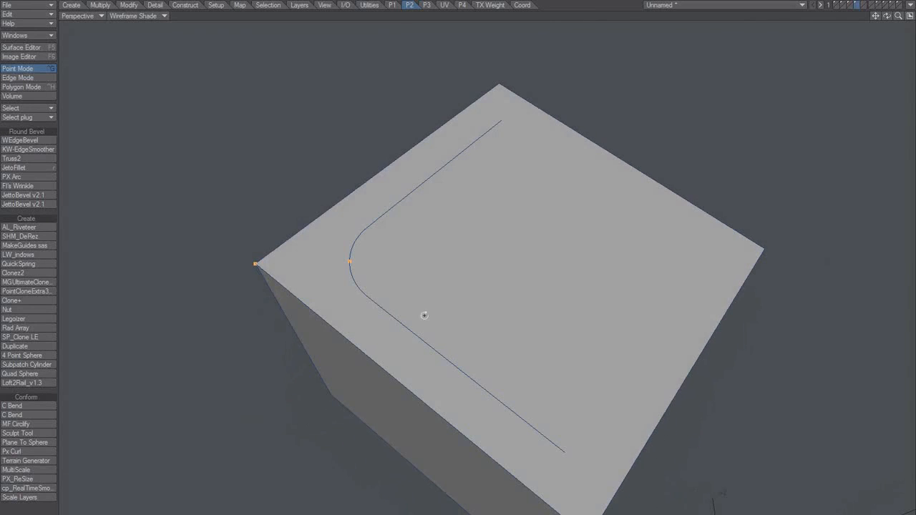
click(392, 5)
alt+drag(410, 276, 491, 269)
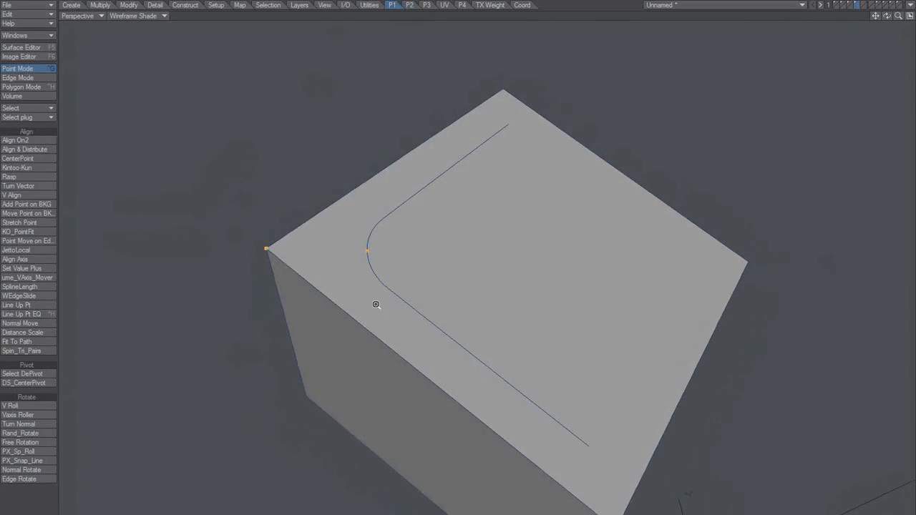
scroll(374, 302, up, 3)
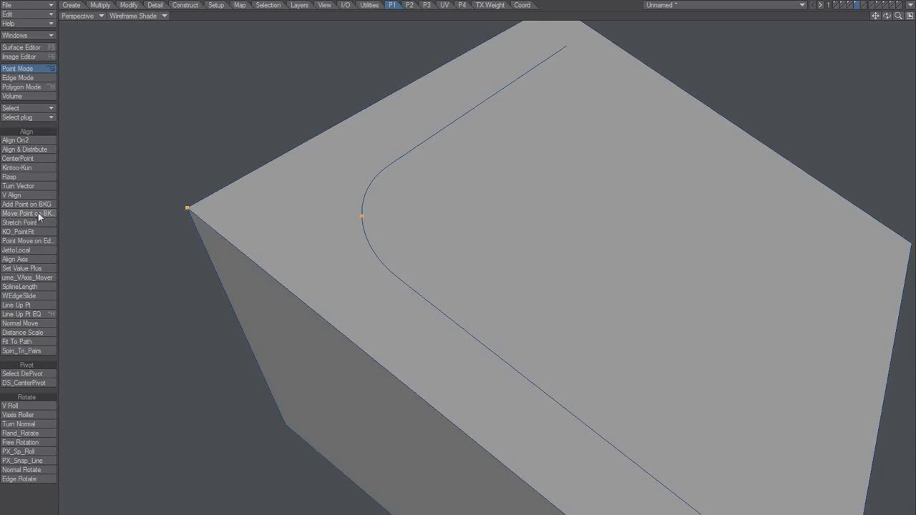
alt+drag(597, 241, 550, 275)
ctrl+alt+drag(514, 307, 485, 312)
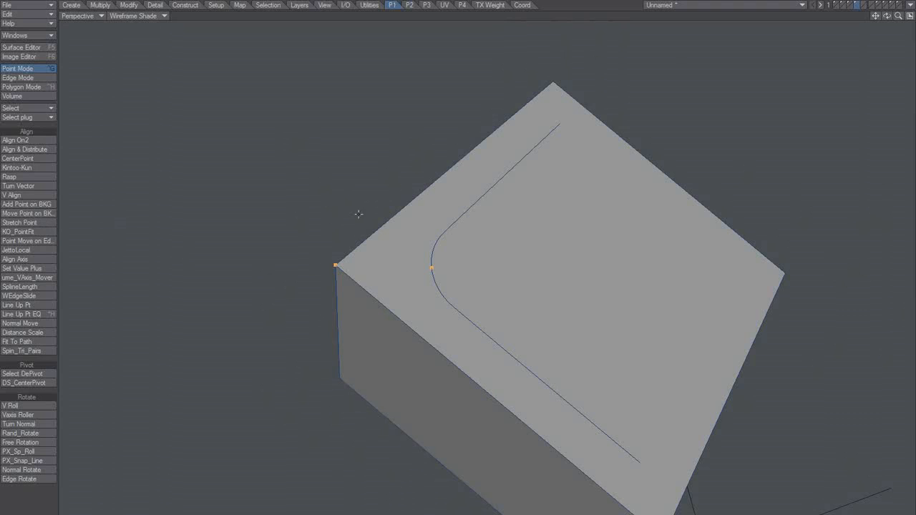
scroll(420, 280, up, 6)
alt+drag(325, 276, 431, 264)
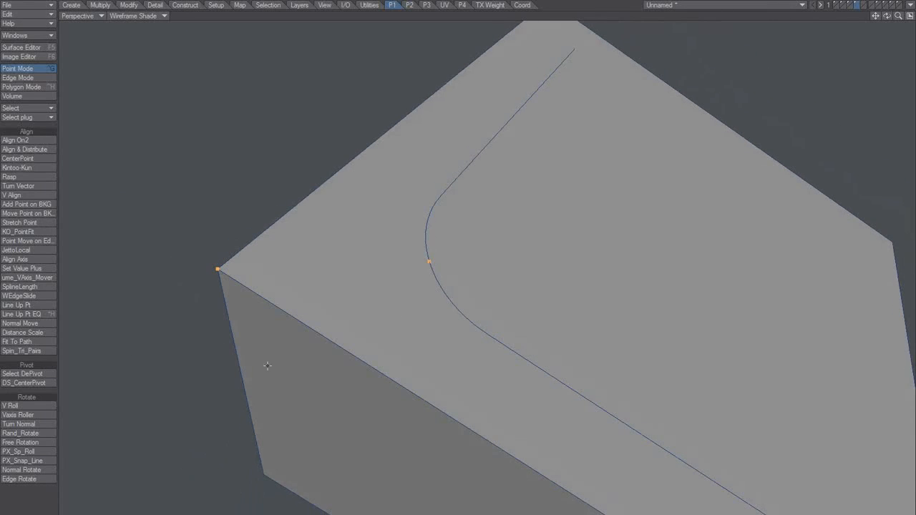
Try Stretch Point on the arc's middle point with the face's far corner selected, pulling it toward the near corner, and undo it
key(slash)
click(431, 262)
scroll(525, 302, down, 5)
alt+drag(526, 302, 494, 368)
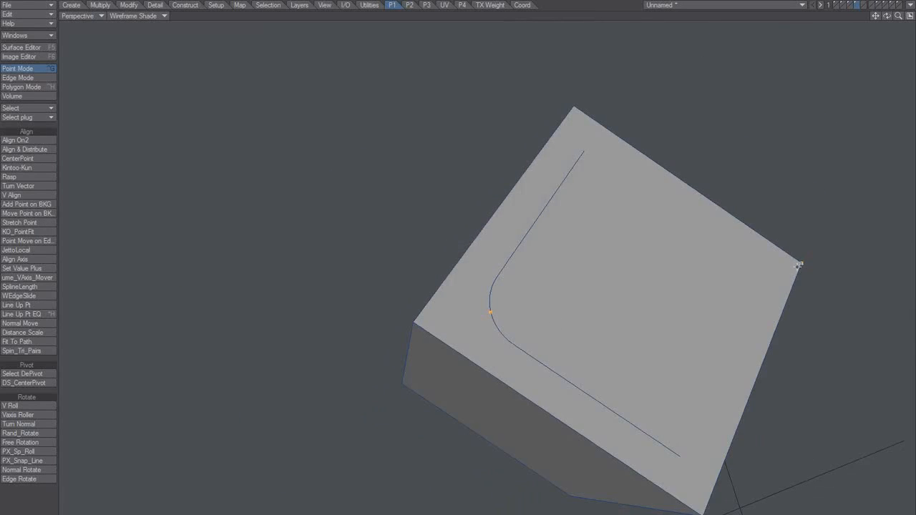
alt+drag(766, 285, 701, 293)
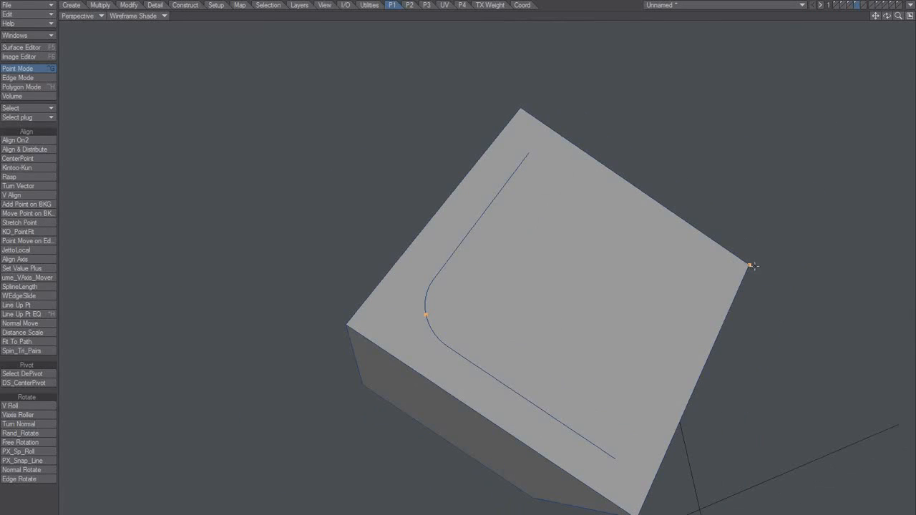
scroll(497, 337, up, 3)
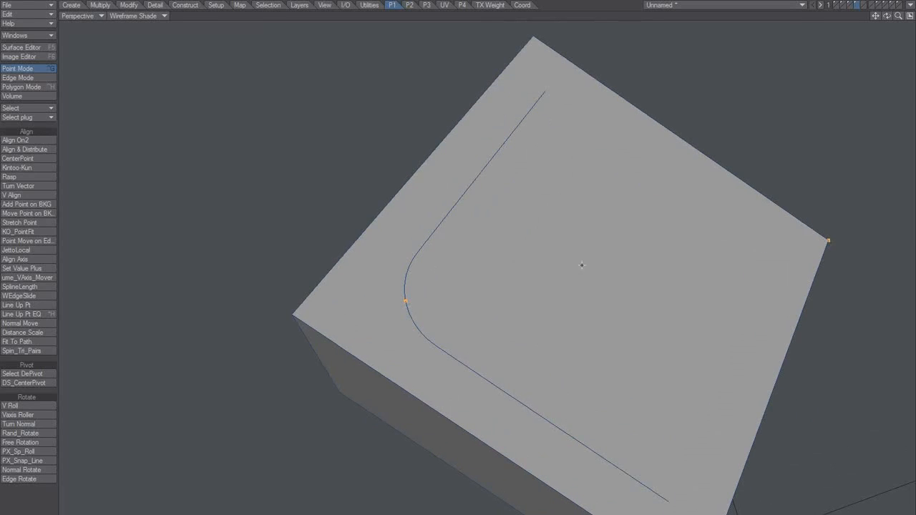
alt+shift+drag(400, 275, 341, 269)
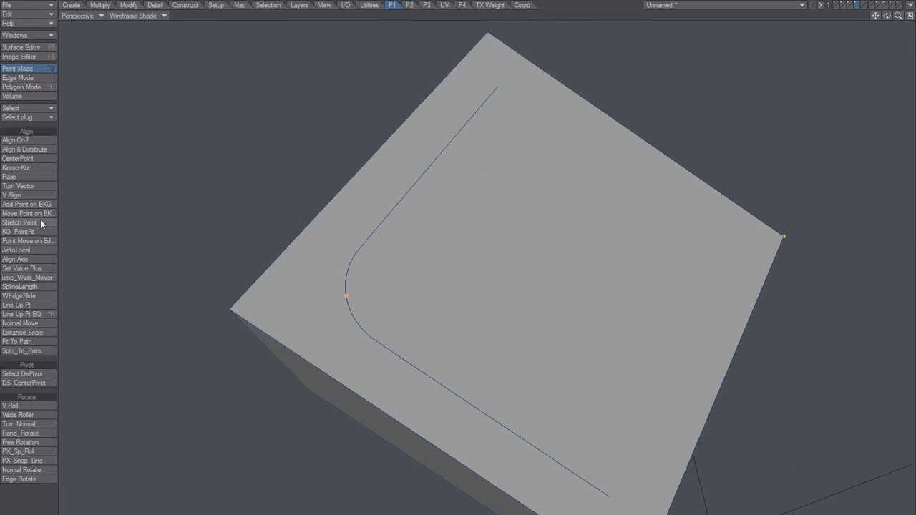
click(21, 223)
drag(388, 289, 286, 309)
alt+drag(438, 350, 419, 307)
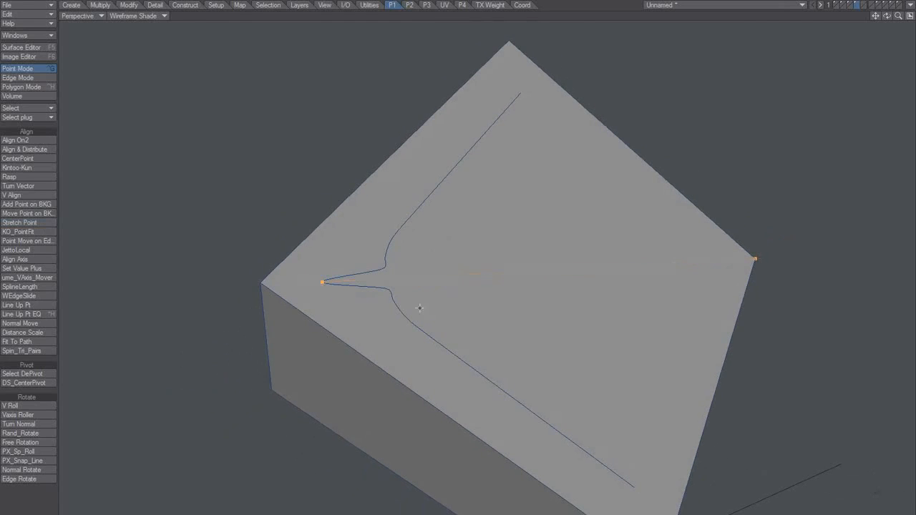
key(ctrl+z)
Select two neighbouring arc points plus the face's nearest corner point and try Point Move on Edge to slide a point along the curve
mouse_move(472, 329)
alt+mouse_down()
mouse_move(360, 274)
mouse_move(360, 299)
mouse_move(360, 281)
mouse_move(370, 291)
alt+mouse_up()
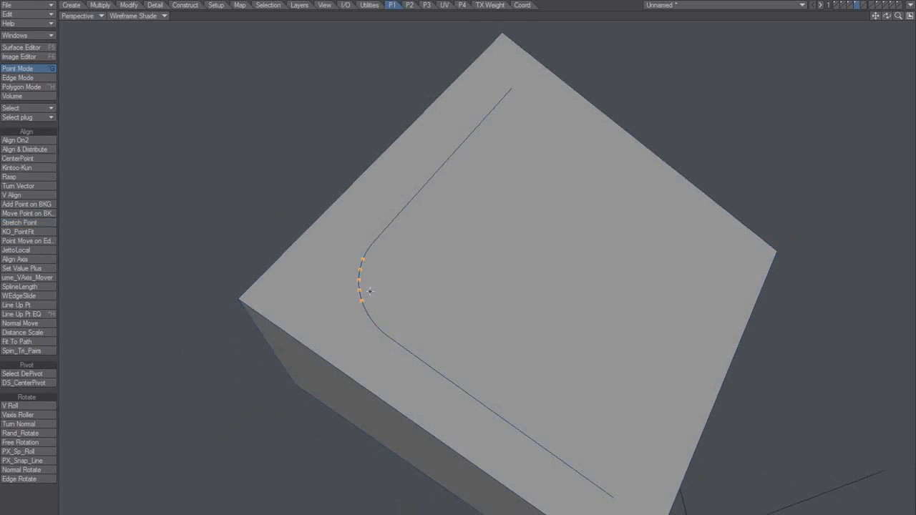
click(363, 260)
shift+click(366, 309)
ctrl+alt+drag(405, 298, 434, 298)
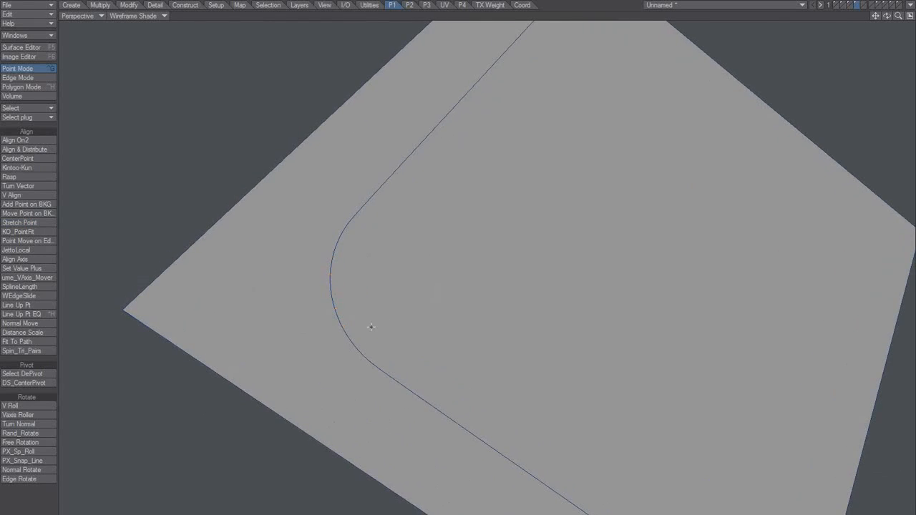
click(332, 292)
click(335, 310)
click(330, 276)
alt+drag(341, 294, 360, 307)
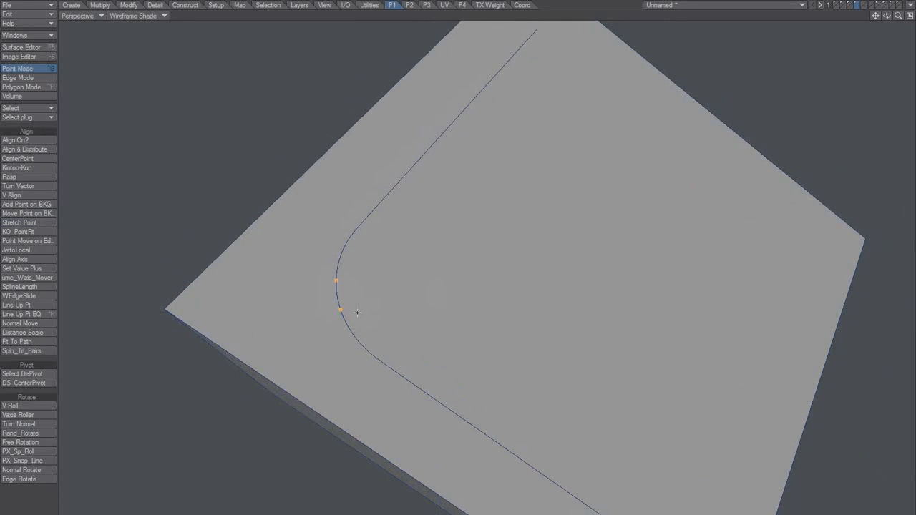
click(166, 309)
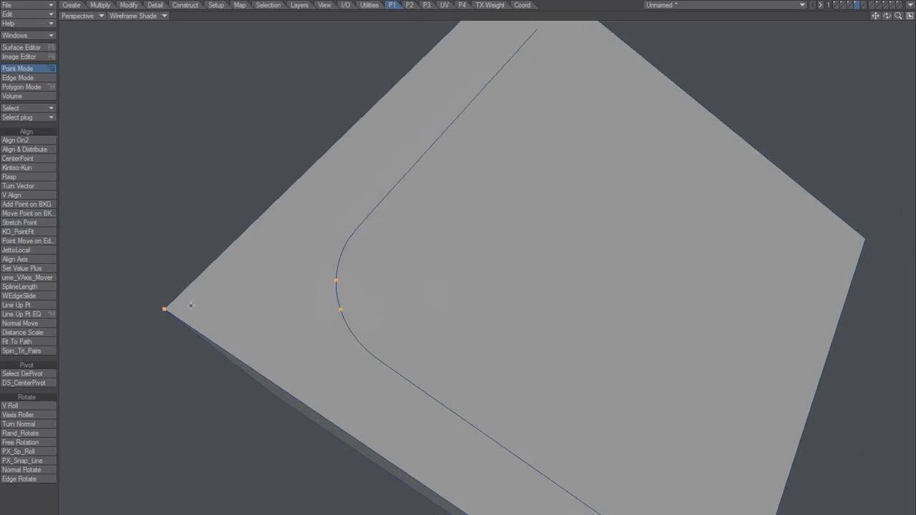
click(35, 241)
ctrl+alt+drag(338, 284, 360, 284)
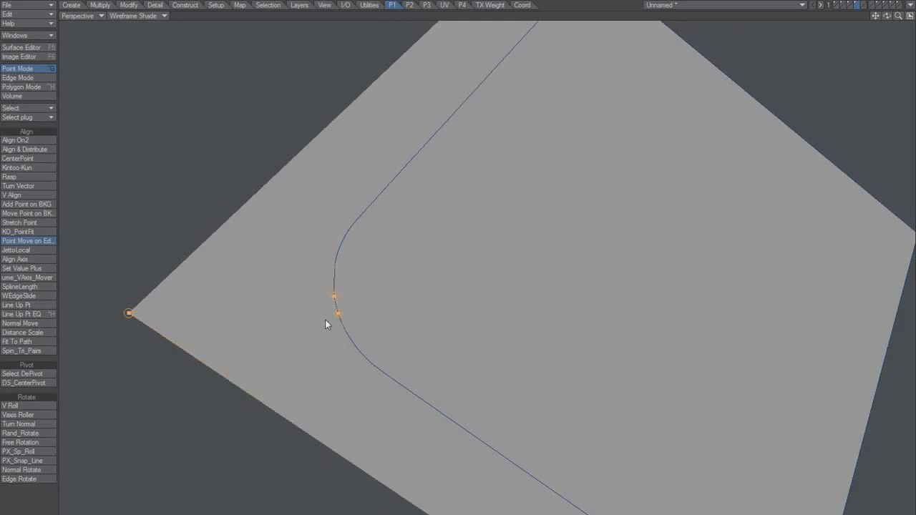
drag(352, 242, 391, 339)
key(space)
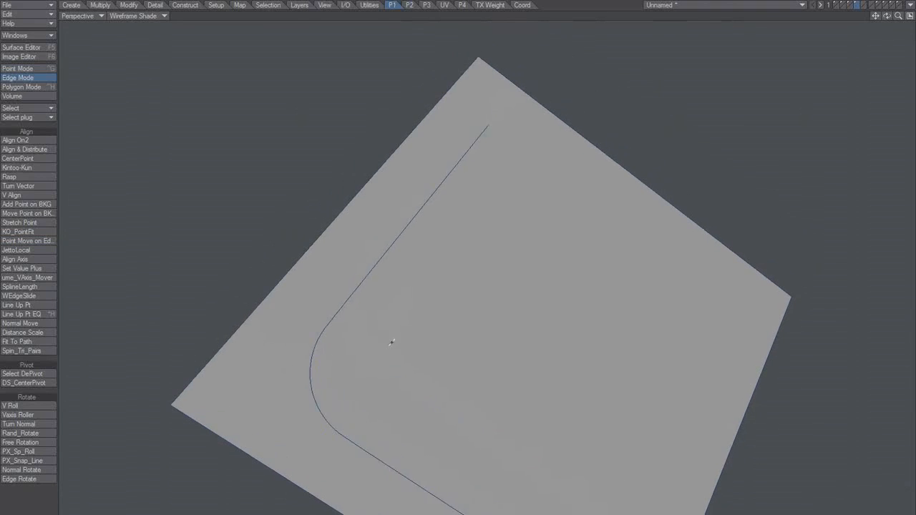
Select both end points of the curve's upper straight section, try Stretch Point on them, and clear the selection
key(space)
key(space)
click(489, 125)
click(322, 329)
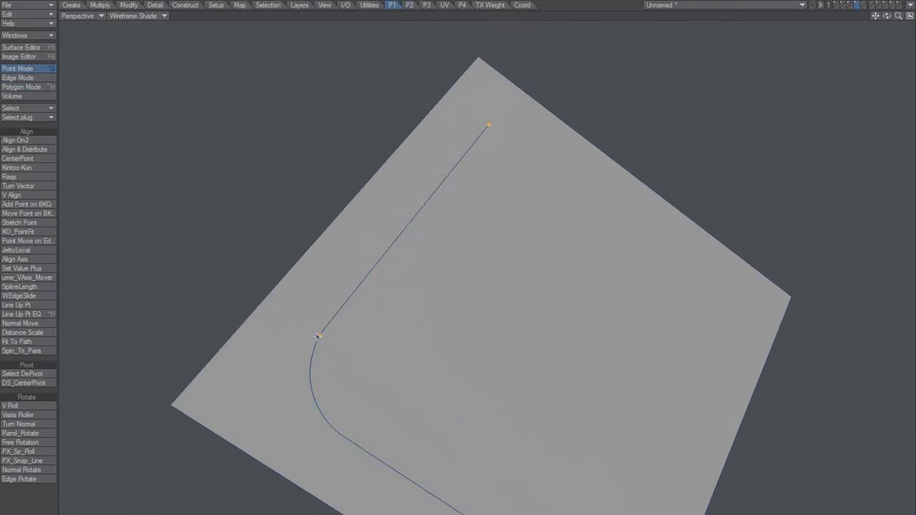
alt+drag(427, 251, 432, 328)
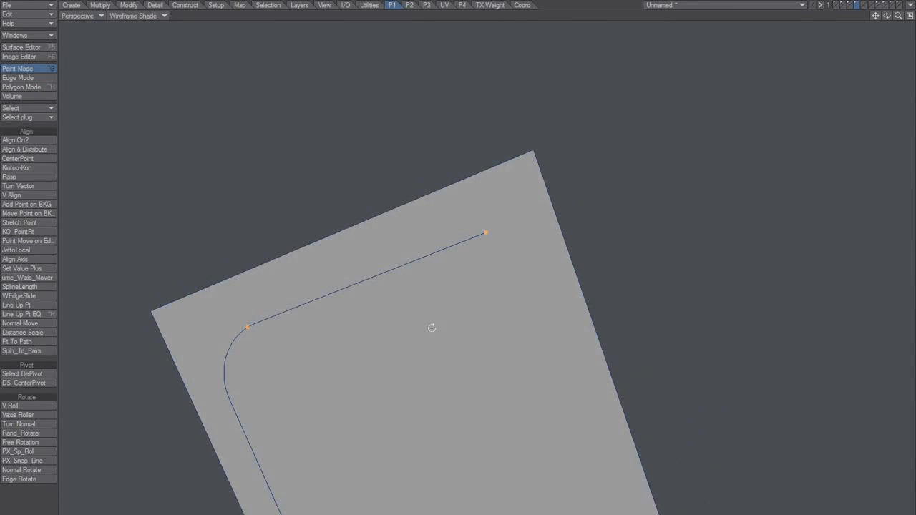
click(37, 224)
drag(485, 233, 504, 264)
key(space)
alt+drag(383, 367, 471, 300)
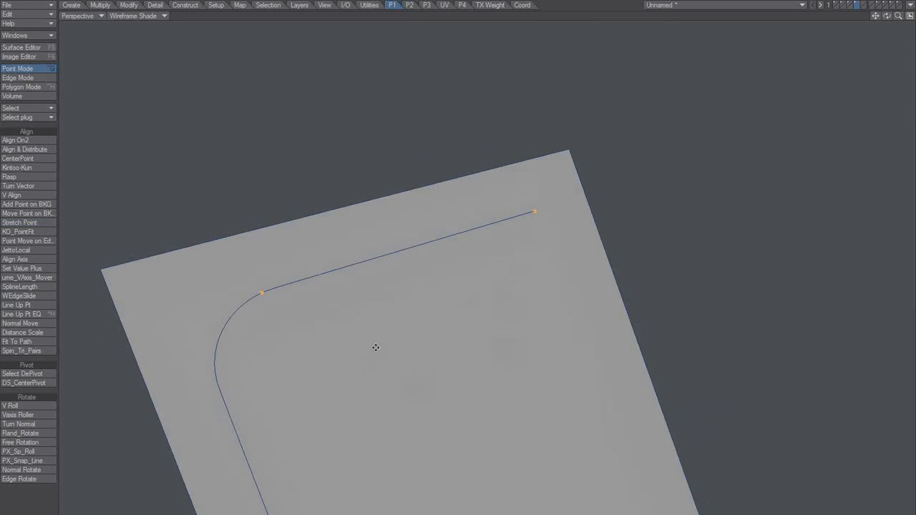
alt+drag(425, 466, 420, 309)
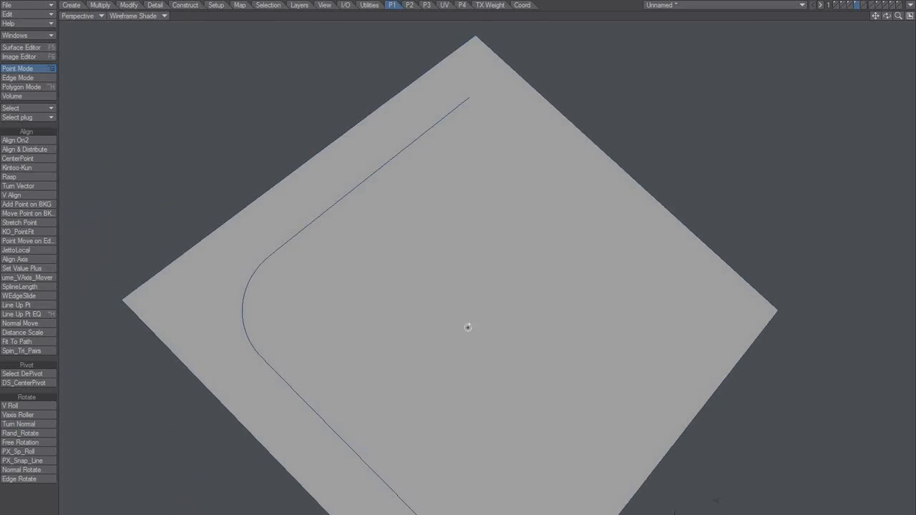
alt+drag(468, 327, 465, 348)
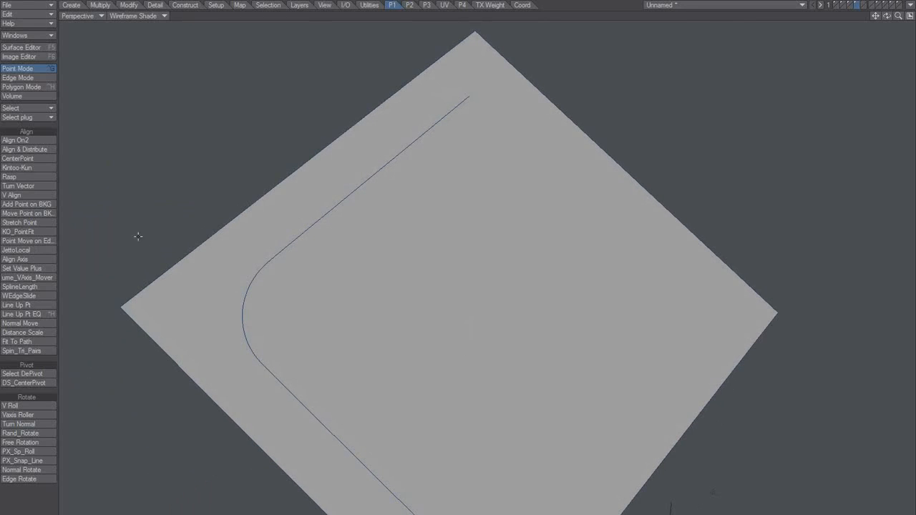
Select the cube's large face and create a smaller square polygon from it in the middle of that face
alt+drag(378, 342, 358, 315)
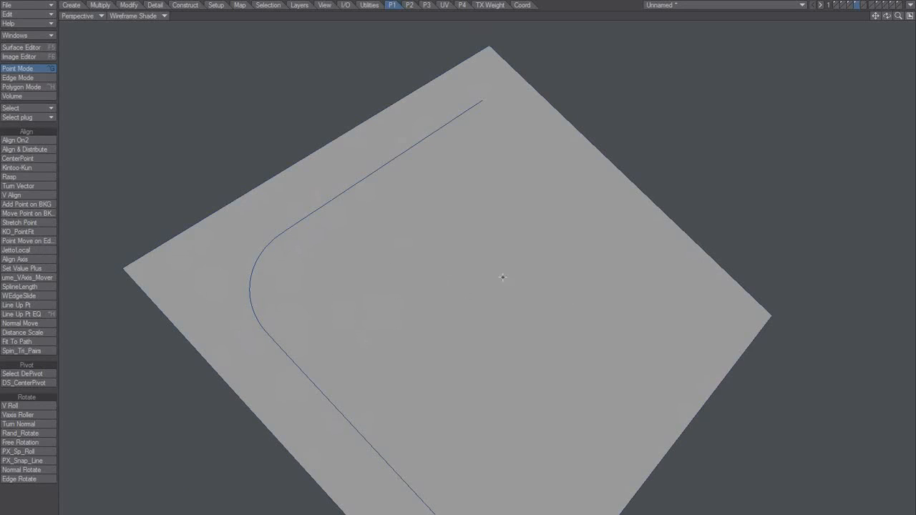
key(ctrl+j)
key(ctrl+h)
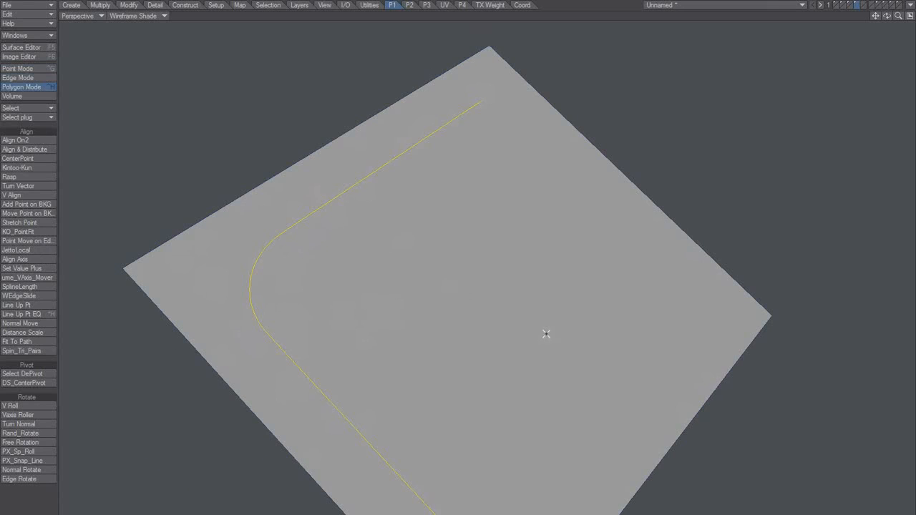
key(ctrl+g)
key(ctrl+j)
key(ctrl+h)
click(550, 327)
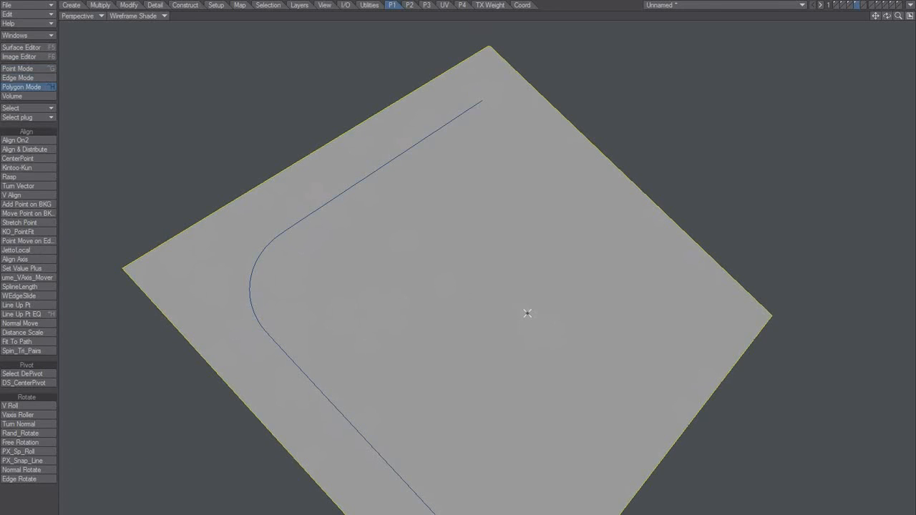
key(b)
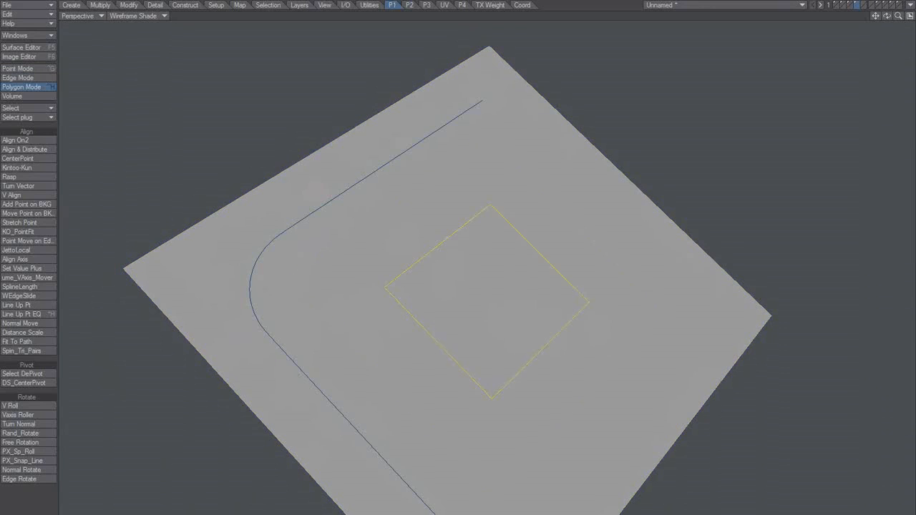
Check the inner square's points in Wireframe display, return to Wireframe Shade, and reselect the square's four corner points
key(ctrl+g)
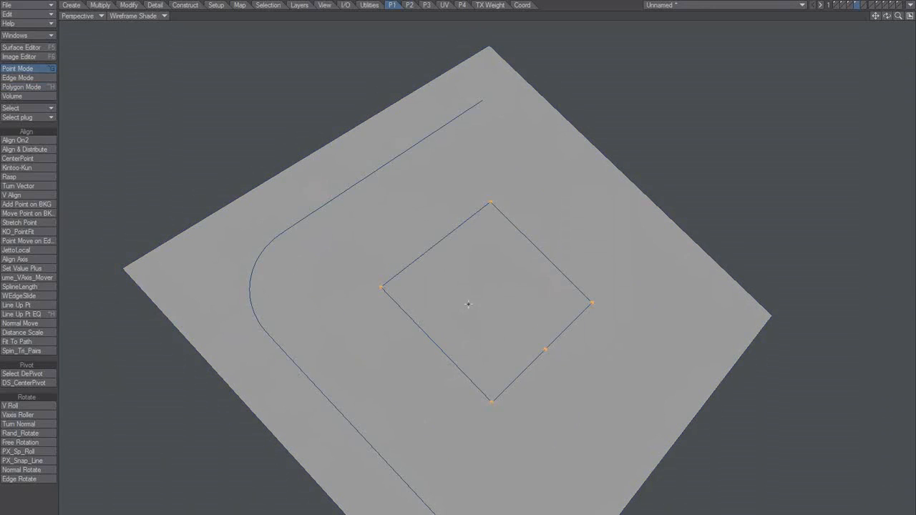
click(524, 359)
click(110, 16)
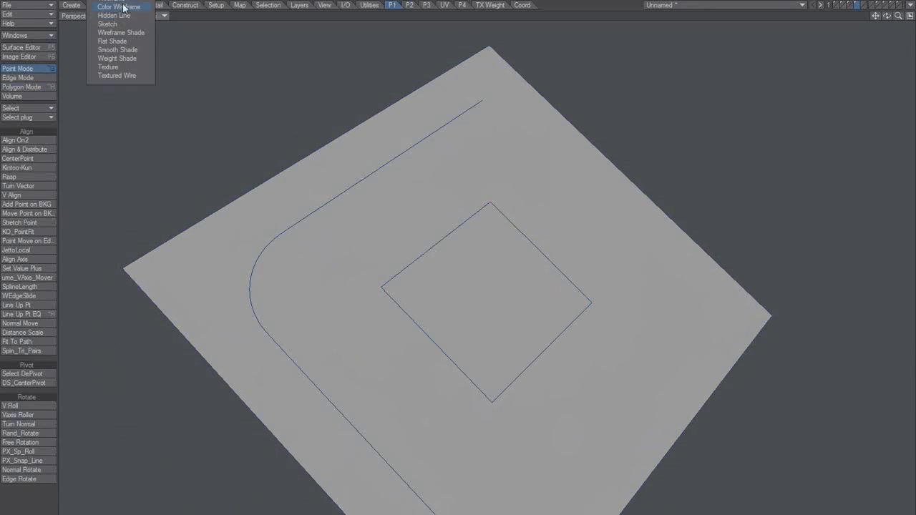
click(124, 3)
mouse_move(554, 331)
right_down()
mouse_move(666, 501)
mouse_move(578, 380)
right_up()
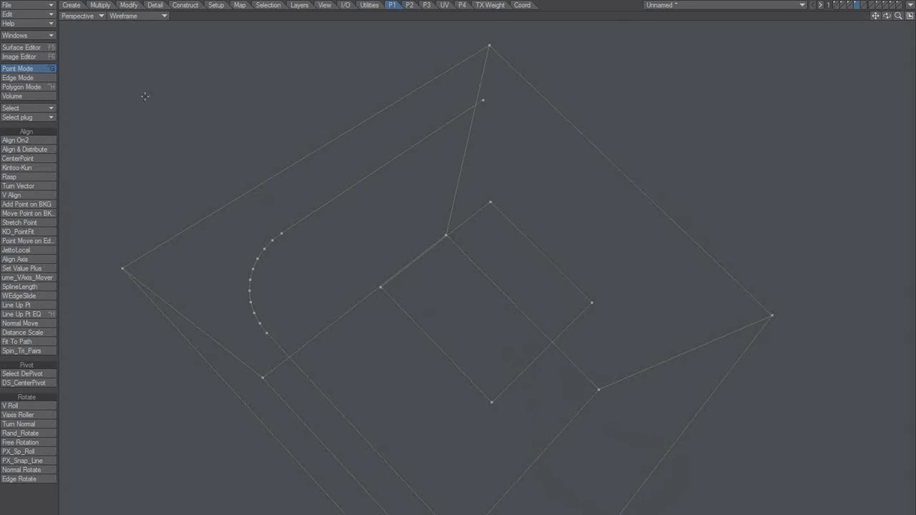
click(138, 16)
click(138, 55)
key(space)
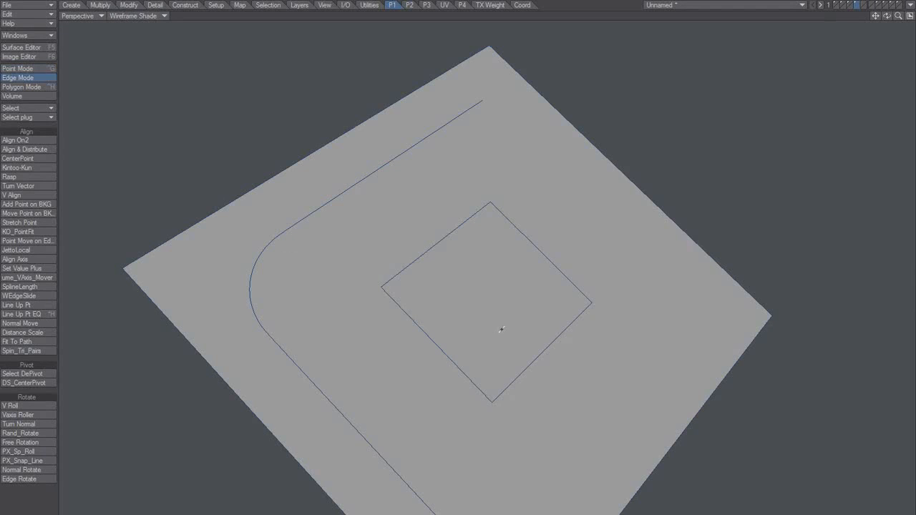
key(space)
key(space)
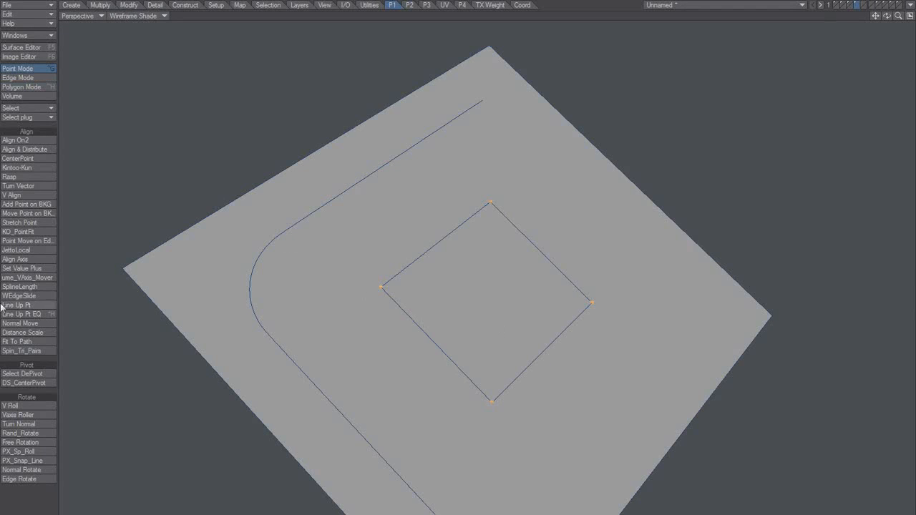
Try Point Move on Edge on the inner square's corner points, sliding them along adjoining edges, and undo it
click(37, 240)
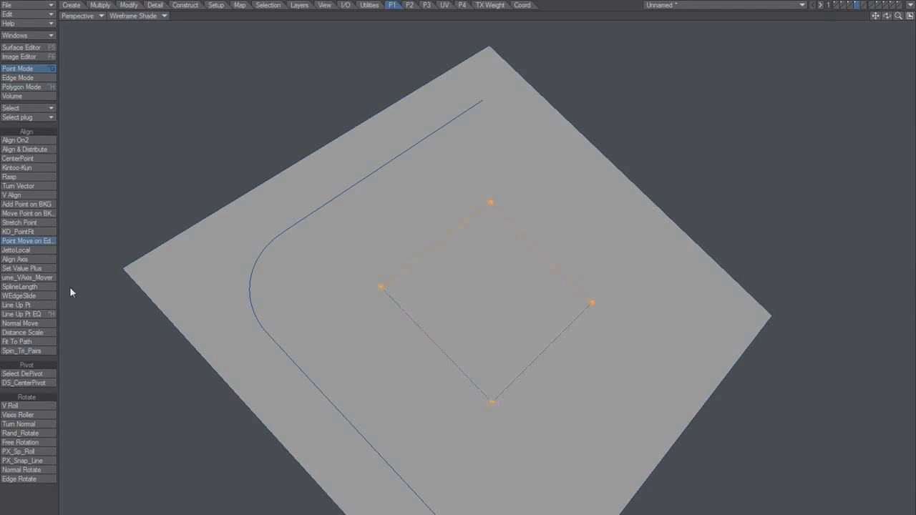
drag(382, 287, 420, 257)
drag(486, 205, 469, 240)
key(space)
key(ctrl+z)
Try Stretch Point on each of the inner square's four corners, pulling them along its sides, and undo it
click(21, 223)
drag(500, 211, 518, 232)
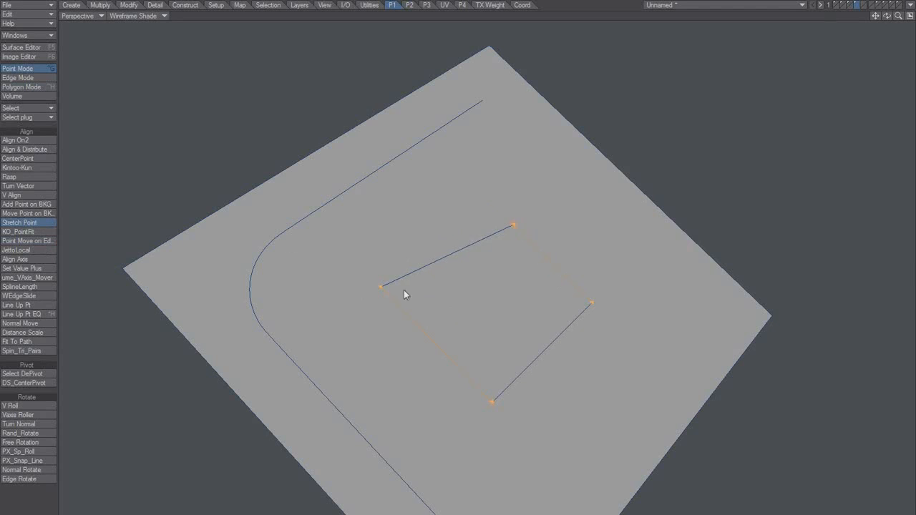
drag(382, 289, 420, 323)
drag(492, 402, 436, 347)
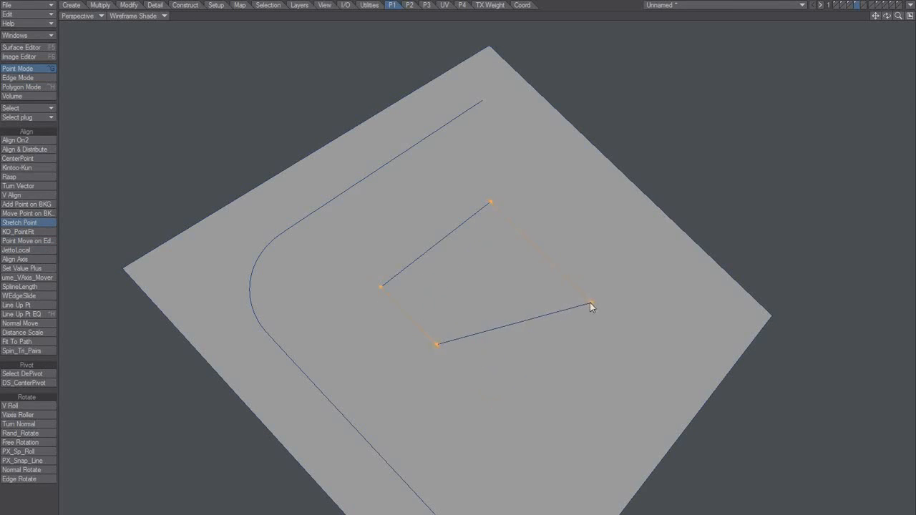
drag(591, 303, 480, 243)
key(space)
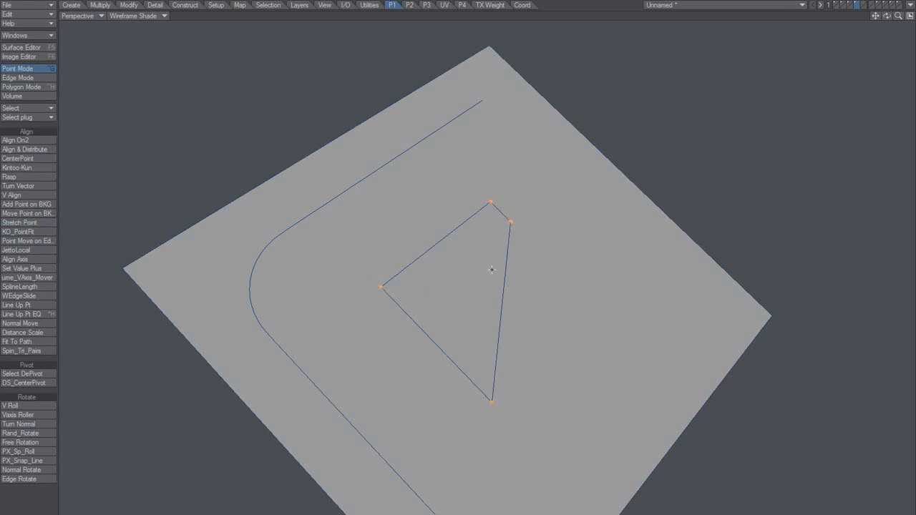
key(u)
Delete the small square polygon from the middle of the cube's face
key(space)
key(space)
alt+drag(479, 354, 499, 339)
alt+drag(449, 301, 499, 311)
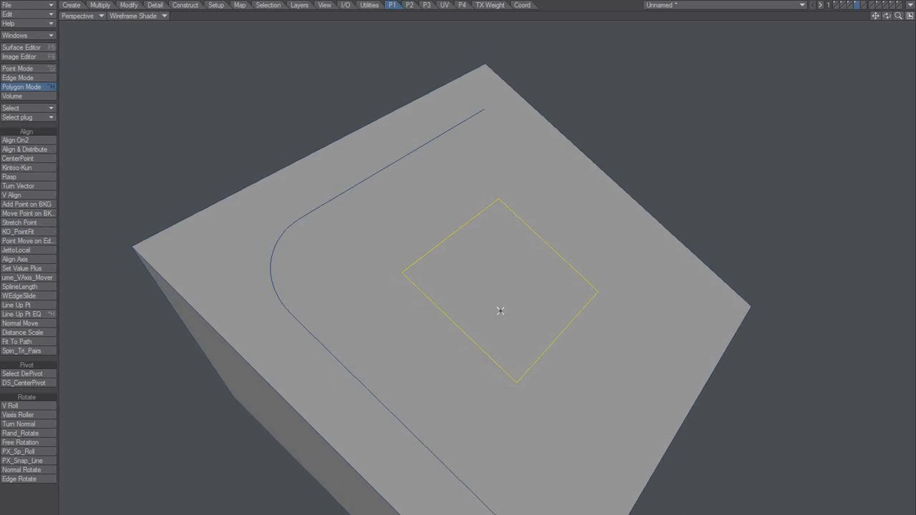
key(Delete)
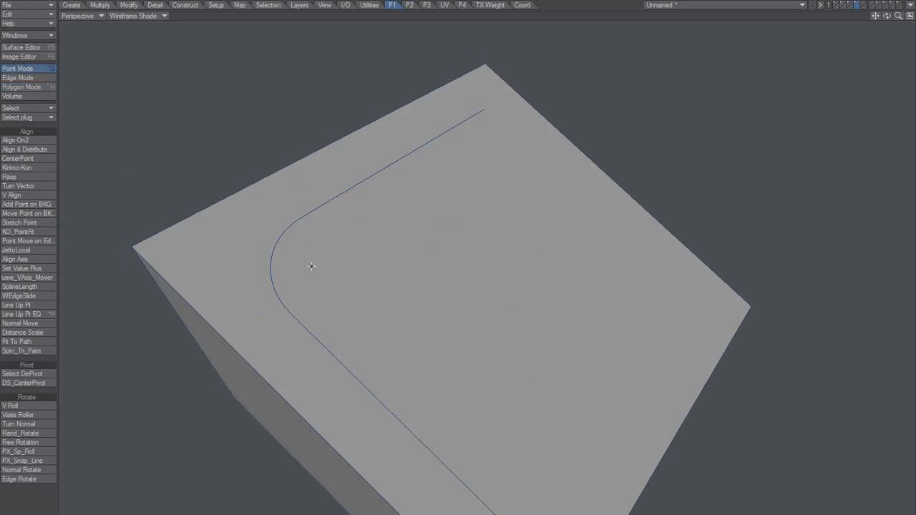
Select the filleted curve and switch to editing its arc points, with all of the arc's points selected
click(308, 211)
click(278, 136)
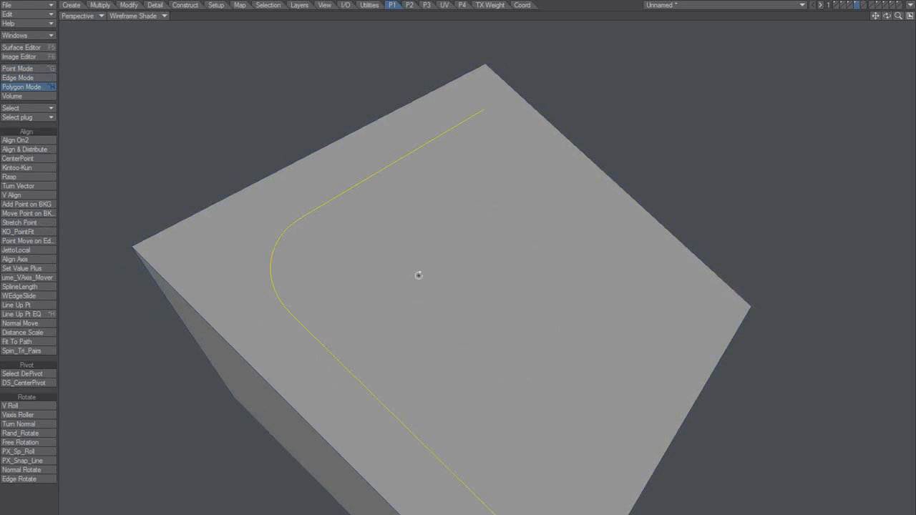
alt+drag(419, 275, 411, 299)
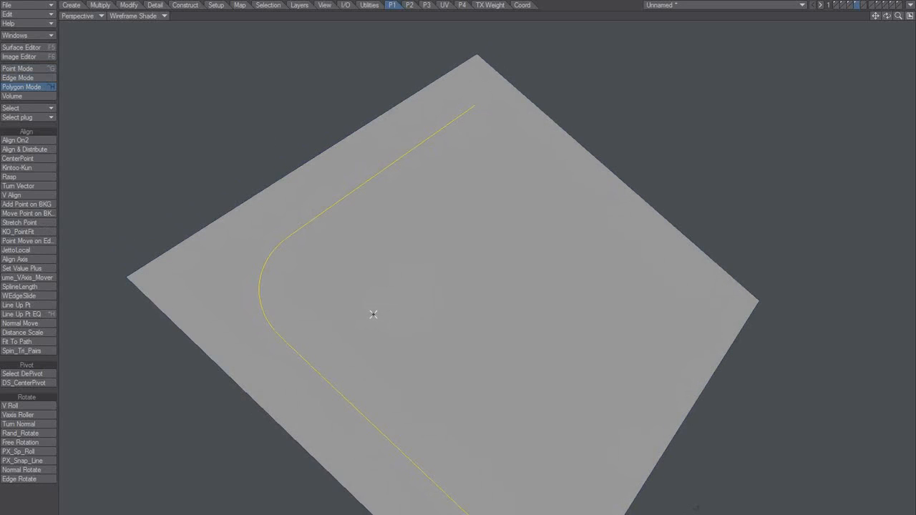
middle_drag(363, 318, 411, 335)
key(ctrl+g)
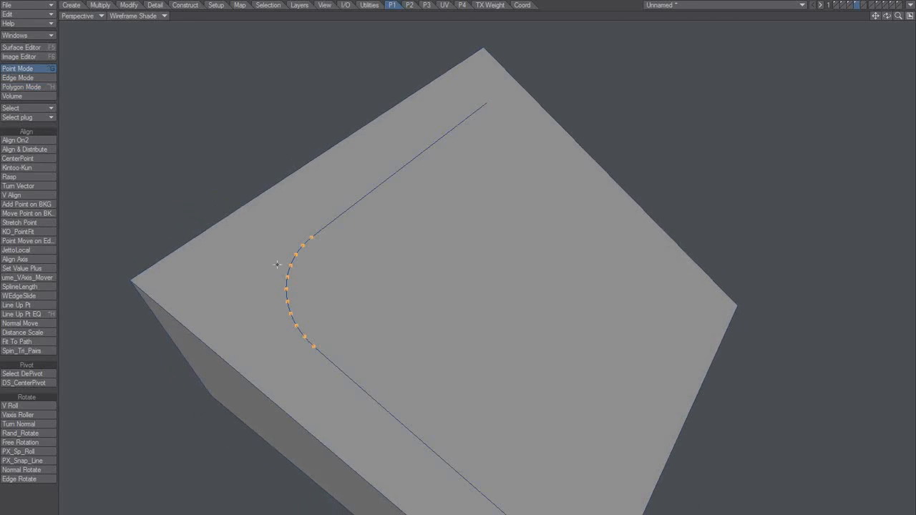
alt+drag(375, 296, 362, 309)
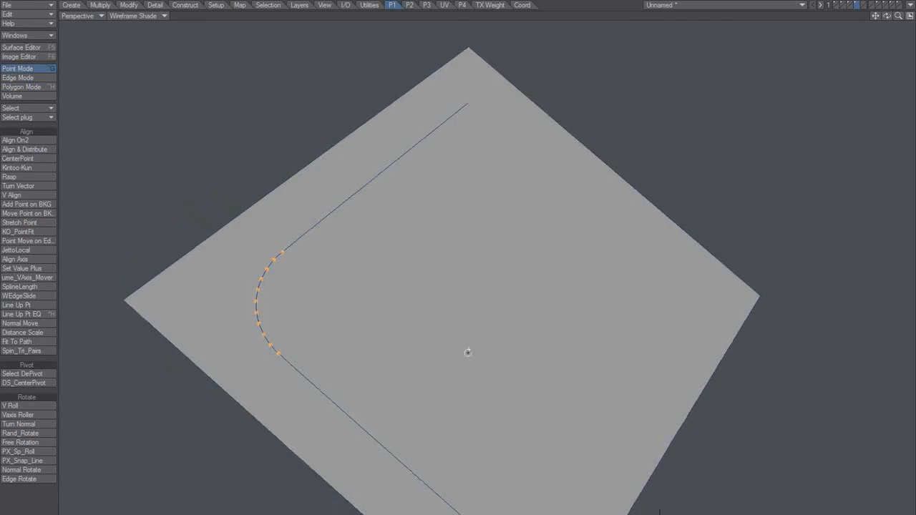
alt+drag(467, 353, 488, 356)
alt+drag(495, 324, 459, 315)
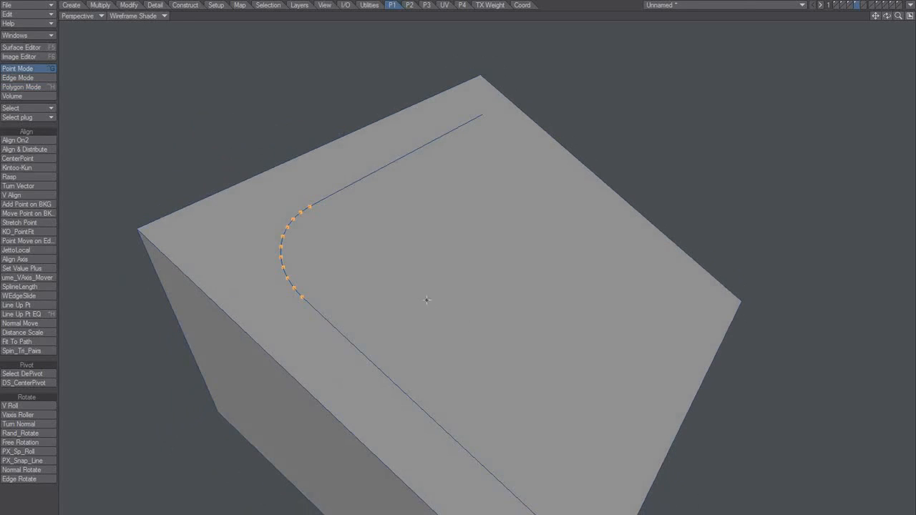
Bring up the transform gizmo on the selected arc points and align it to the arc's lower end point
key(alt+space)
key(Escape)
key(space)
alt+drag(391, 321, 365, 248)
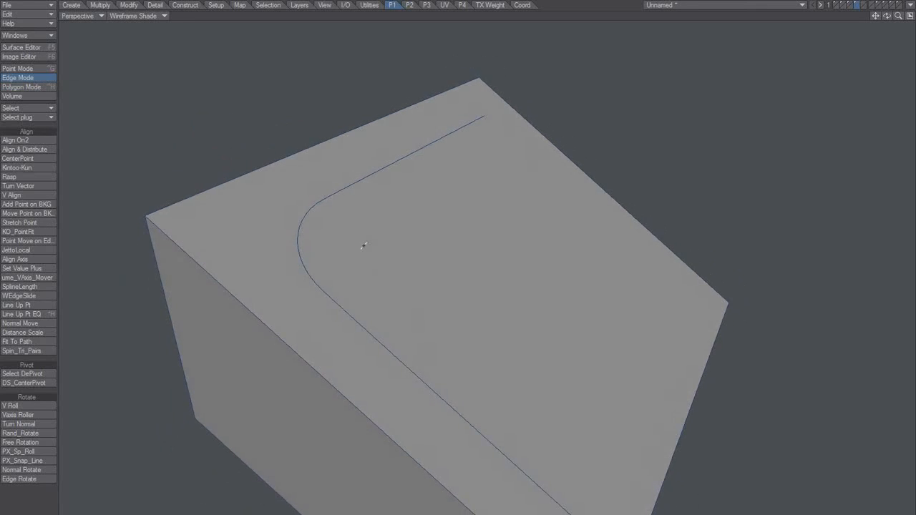
key(space)
key(space)
key(t)
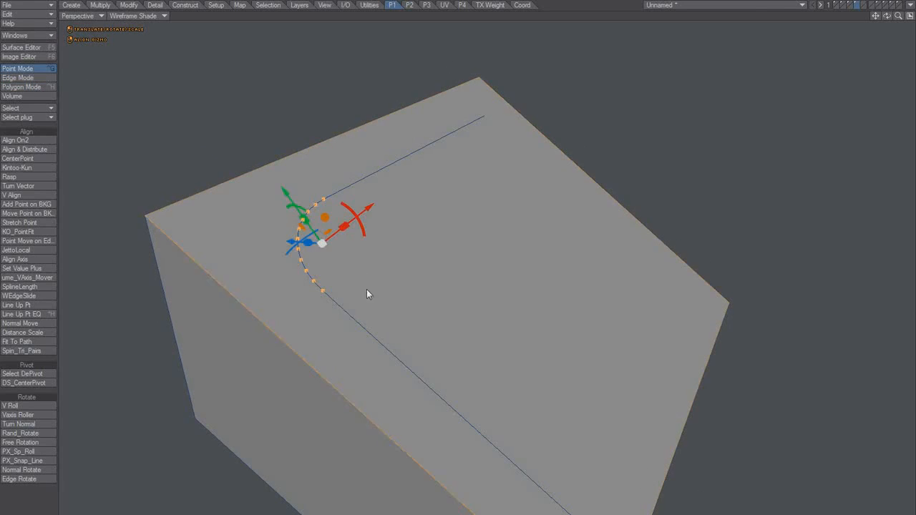
mouse_move(366, 290)
alt+mouse_down()
mouse_move(388, 304)
mouse_move(359, 296)
alt+mouse_up()
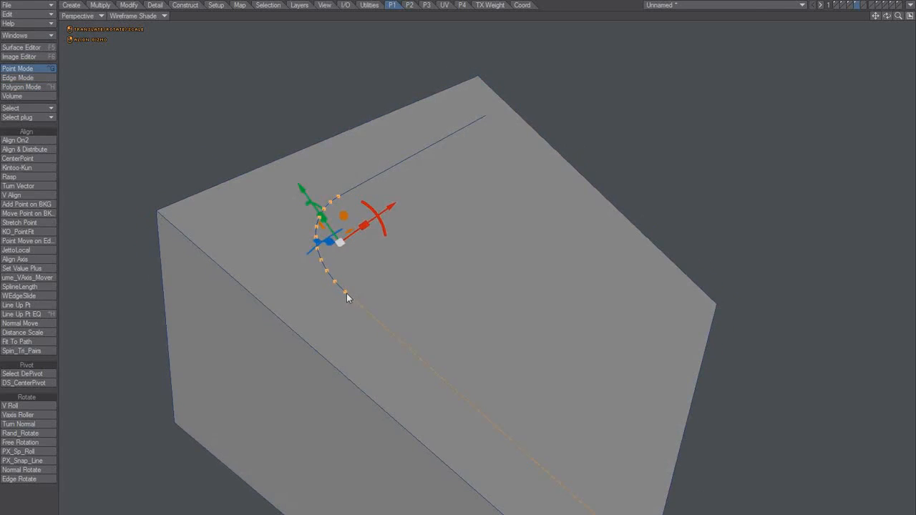
right_click(345, 294)
Try moving the arc points across the cube's face with the aligned gizmo, undo the move, and drop the gizmo
alt+drag(451, 308, 471, 293)
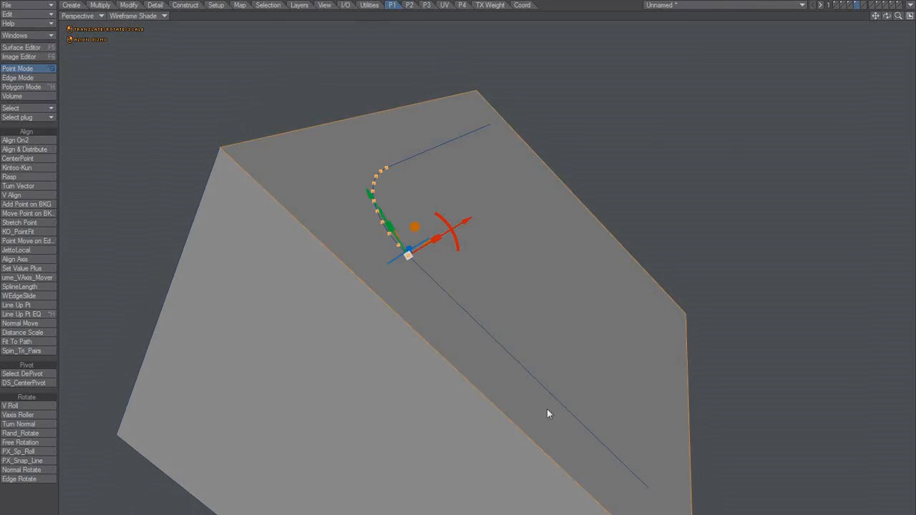
alt+drag(521, 374, 603, 327)
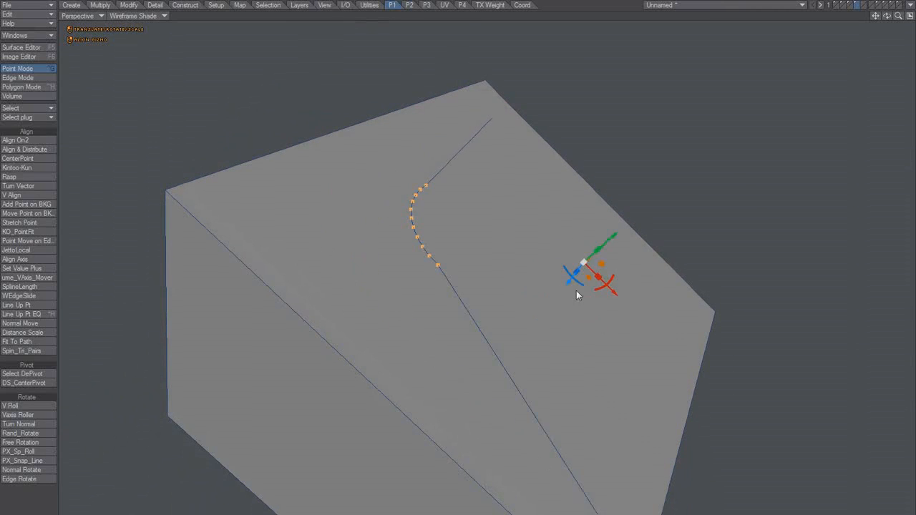
alt+drag(576, 291, 482, 443)
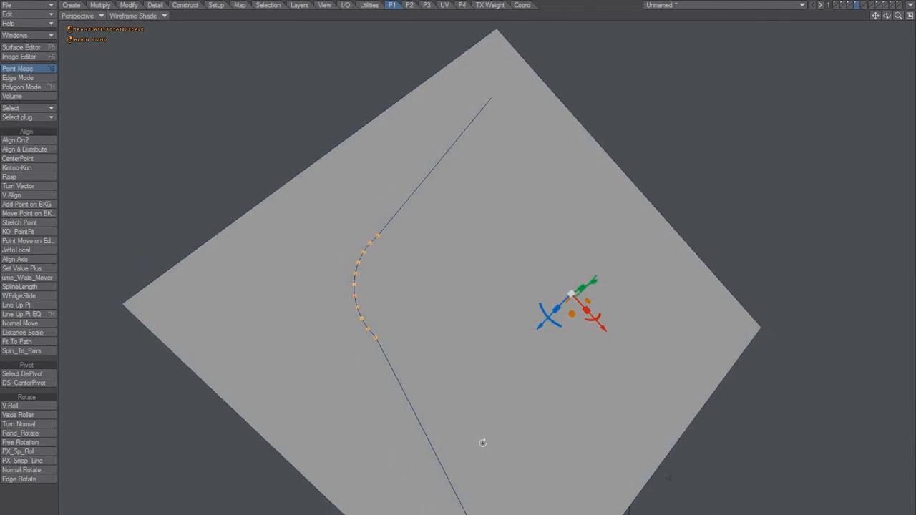
key(ctrl+z)
key(ctrl+z)
key(space)
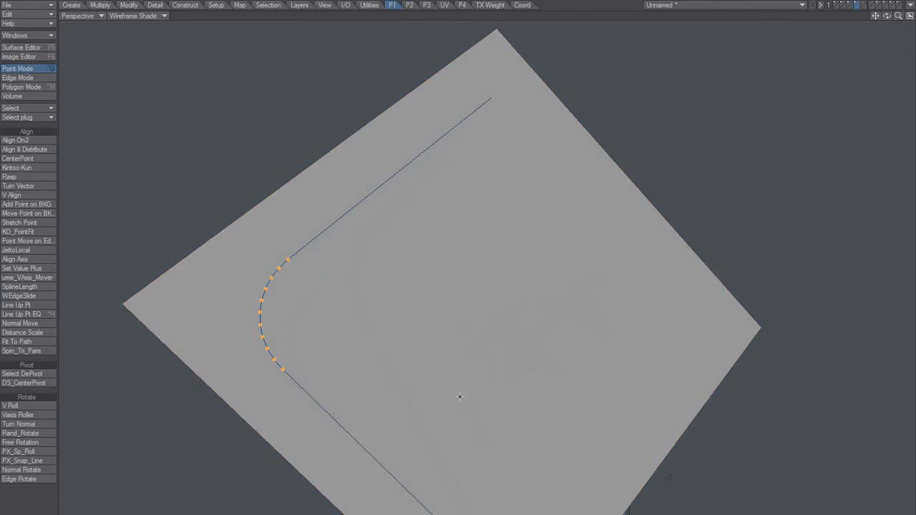
Cut the curve to the next empty layer and show the cube's layer in the background
alt+drag(458, 361, 424, 285)
key(ctrl+h)
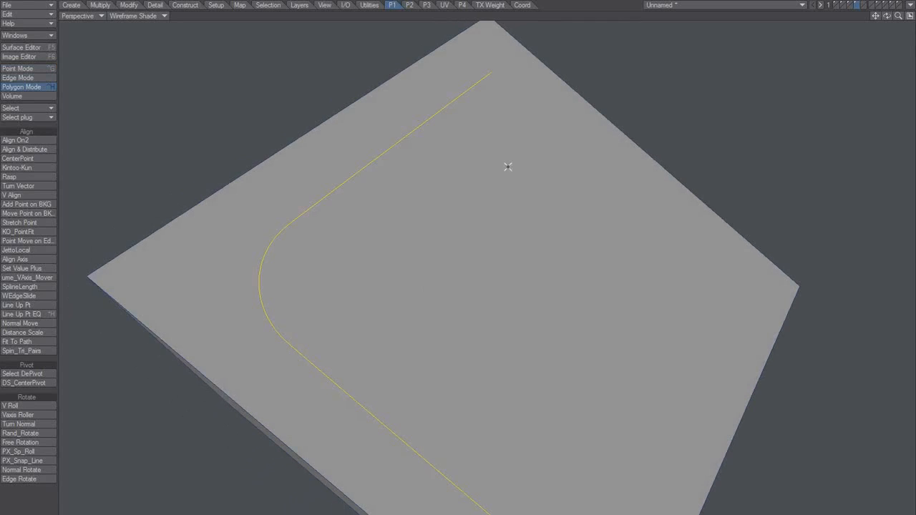
key(Delete)
click(863, 6)
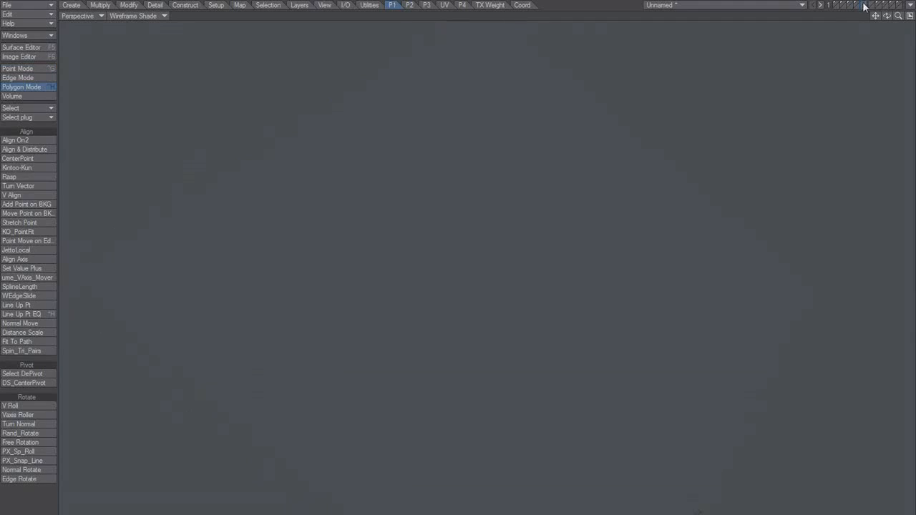
click(850, 9)
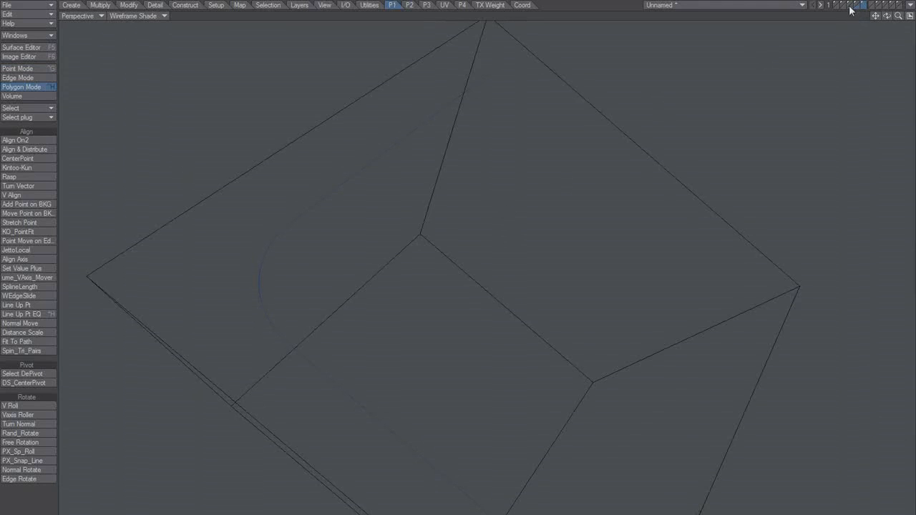
Select the curve in its new layer, then select all the points of its rounded arc
alt+drag(446, 291, 421, 303)
click(298, 239)
alt+drag(298, 239, 483, 328)
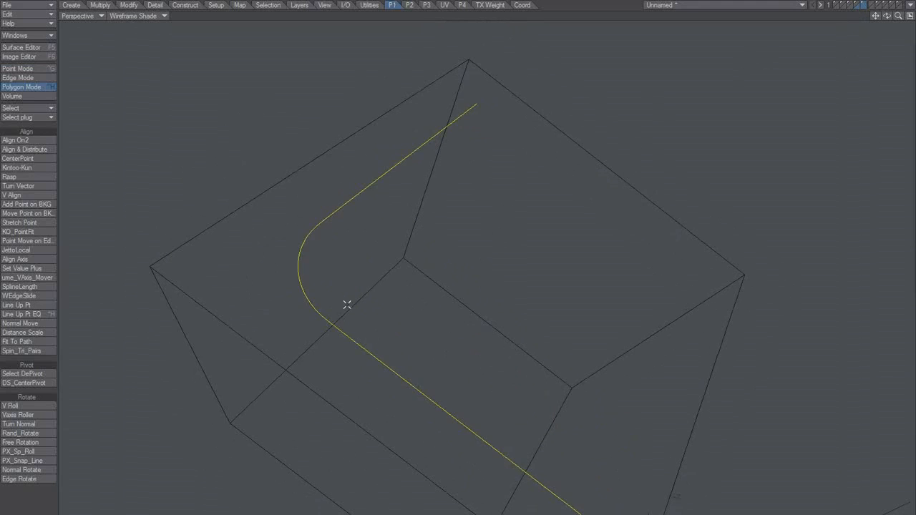
key(space)
key(space)
key(space)
key(space)
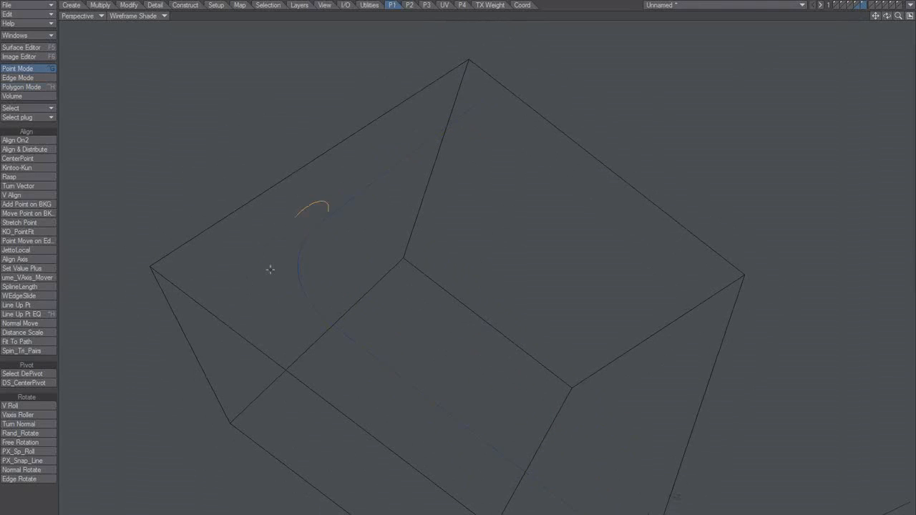
right_drag(270, 269, 349, 237)
alt+drag(405, 303, 388, 297)
alt+drag(443, 310, 519, 310)
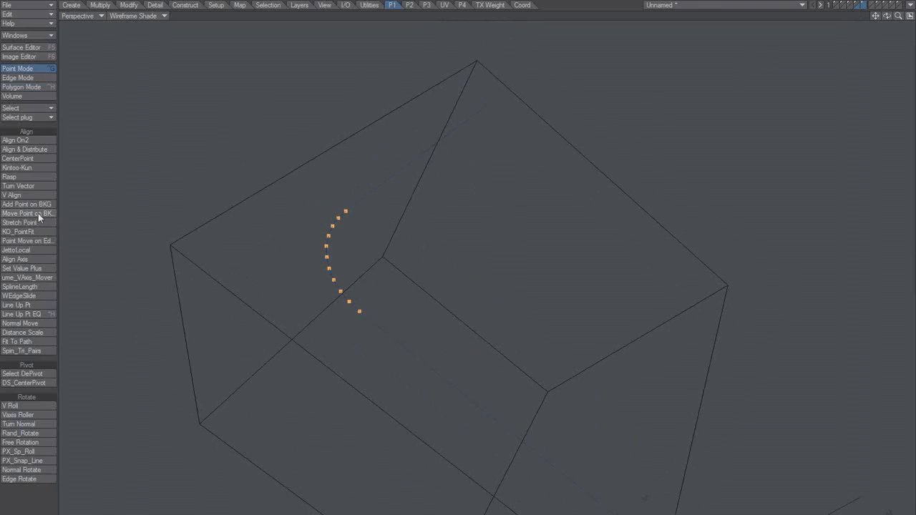
Use Move Point on BKG to slide the selected arc points over the background cube's surface
drag(346, 212, 508, 201)
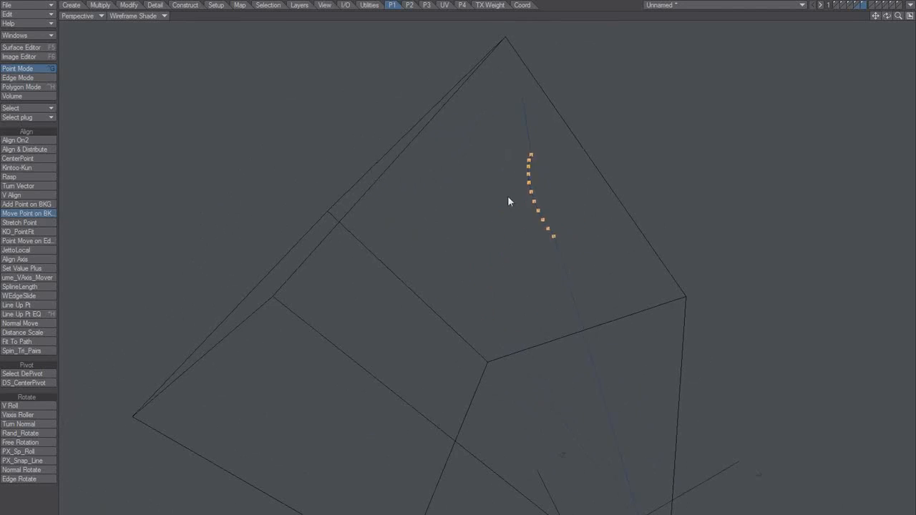
alt+drag(507, 234, 399, 306)
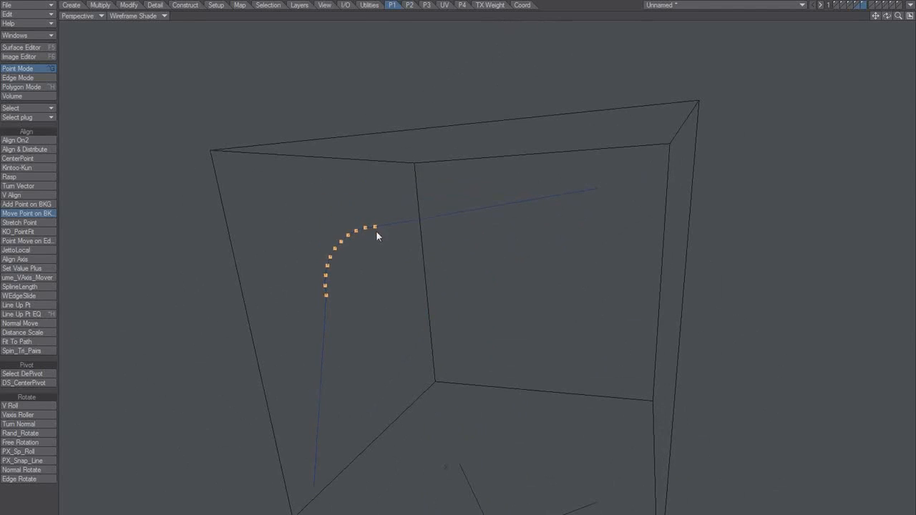
drag(376, 230, 397, 293)
drag(363, 335, 390, 266)
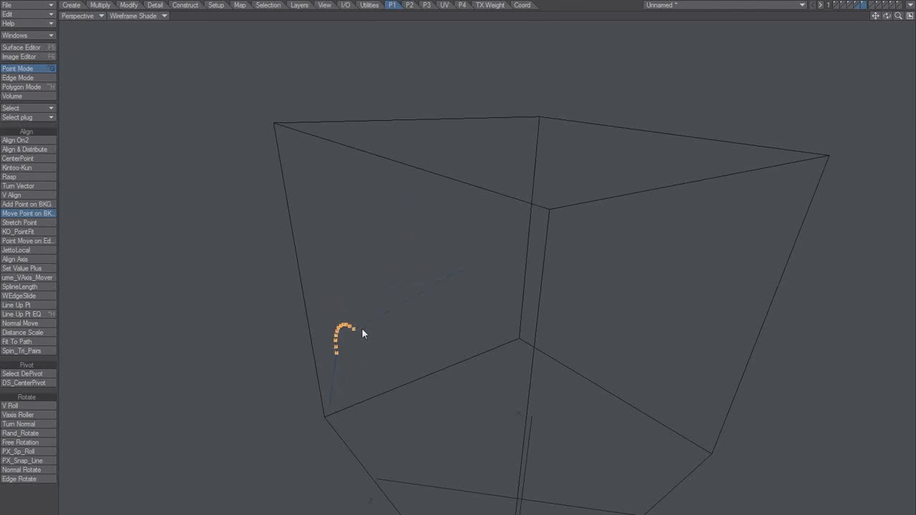
Leave the point tool, show the whole curve as a selected polygon, and inspect its shape against the background cube
alt+drag(362, 364, 475, 286)
key(space)
key(space)
key(space)
click(472, 303)
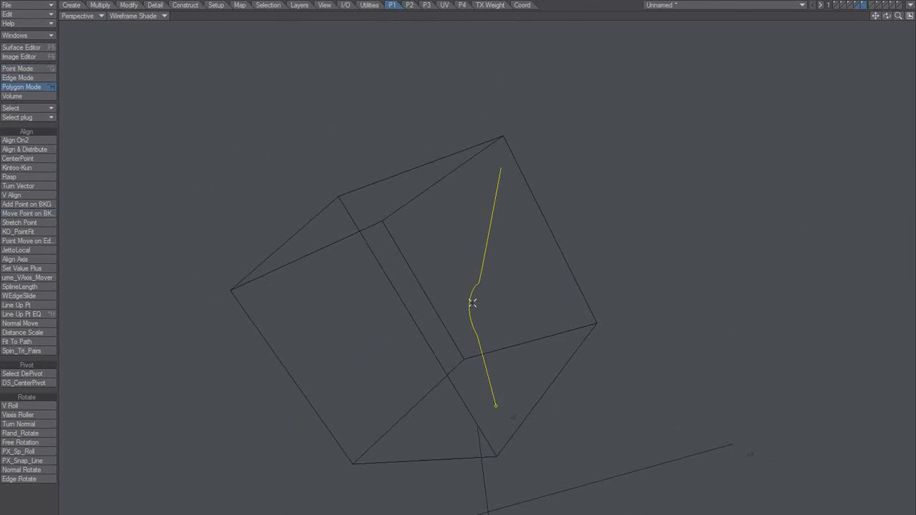
alt+drag(473, 325, 422, 372)
alt+drag(413, 341, 422, 344)
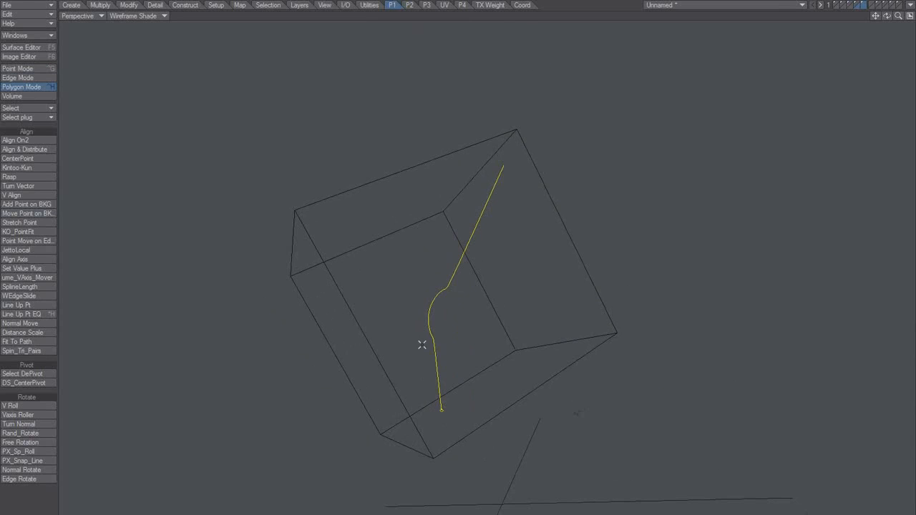